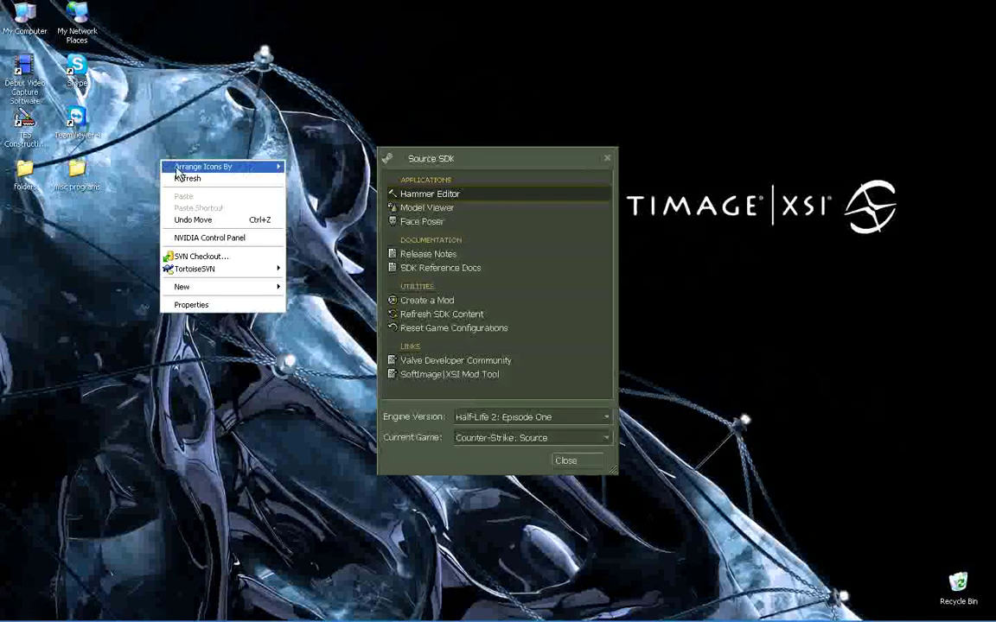
- Hide the icons on the Windows desktop
mouse_move(181, 167)
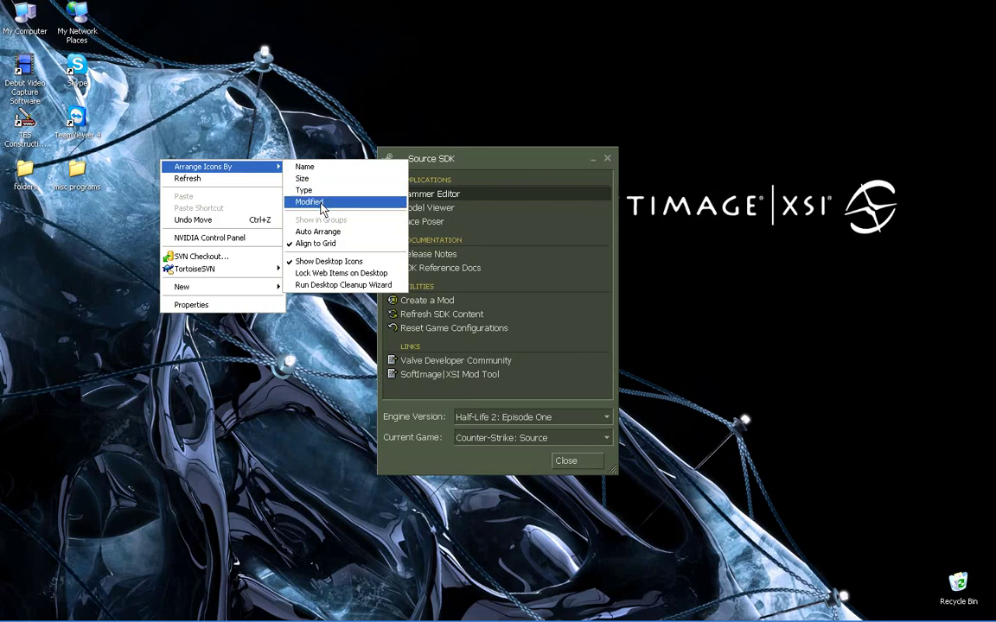
click(325, 260)
right_click(239, 230)
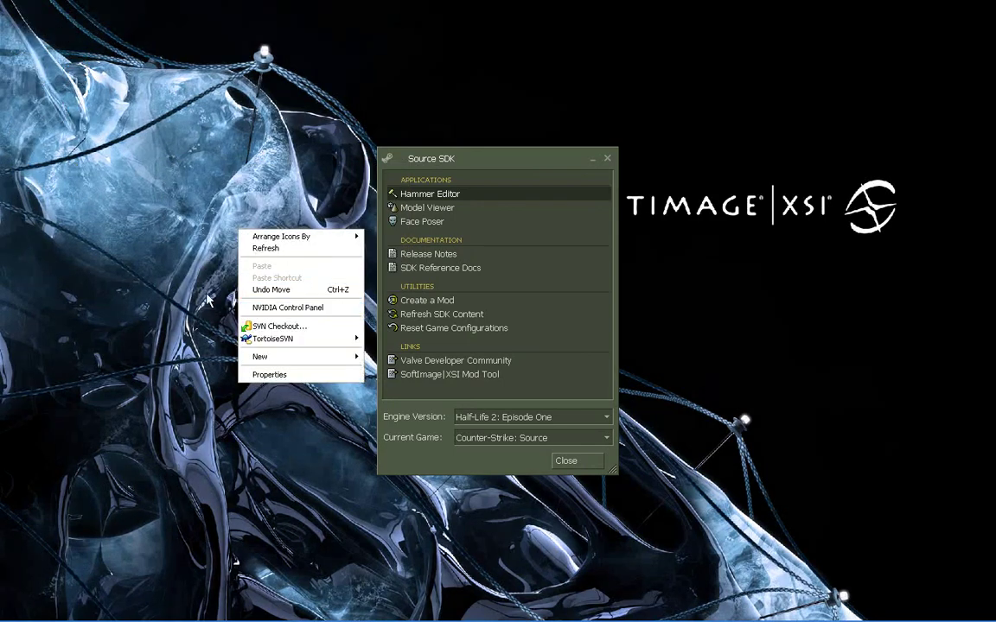
click(200, 293)
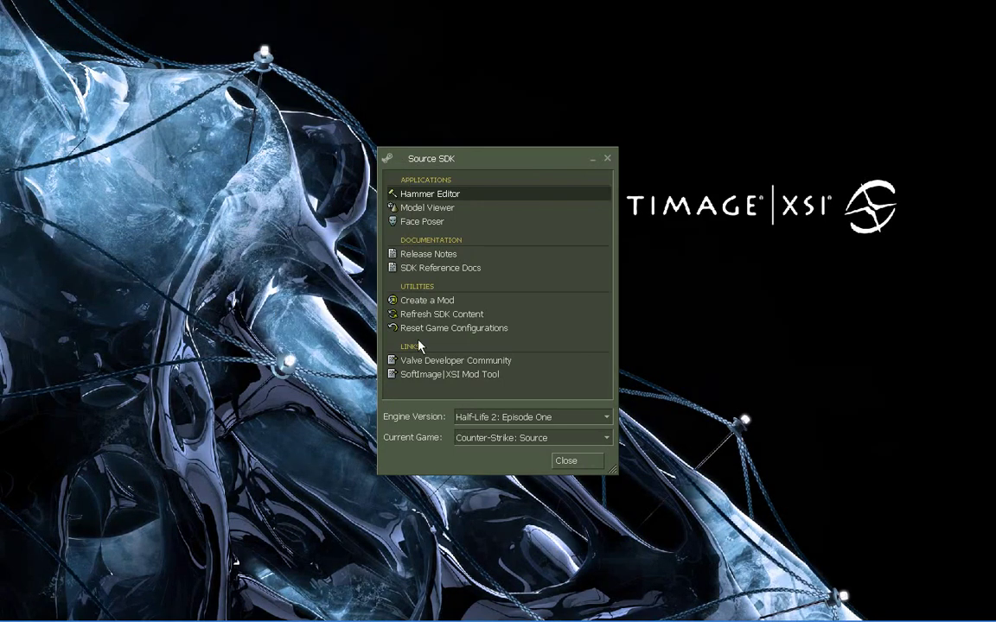
- Switch to Hammer and create a new empty map
mouse_move(588, 616)
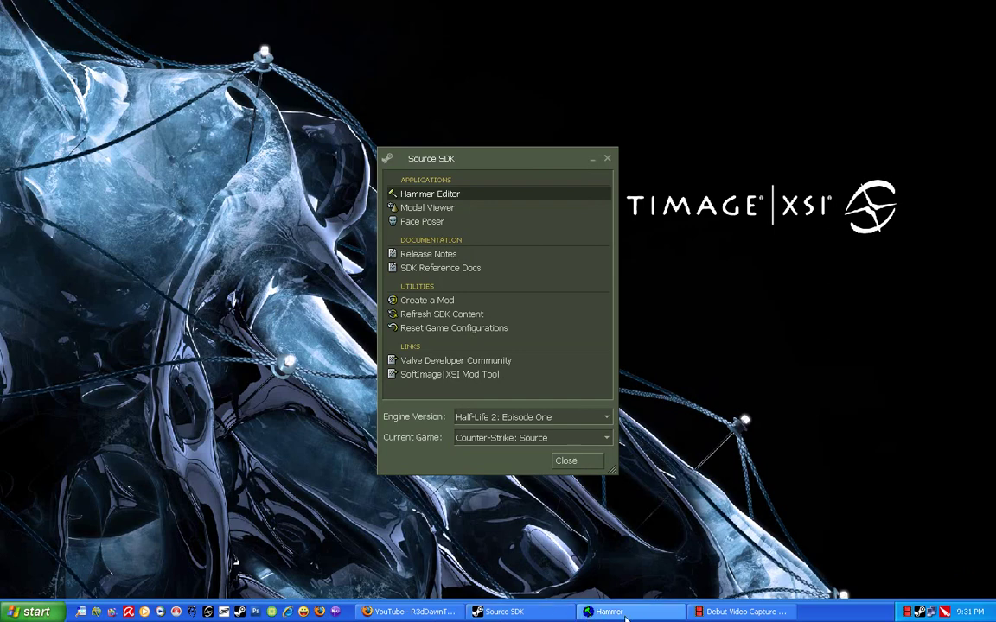
click(620, 613)
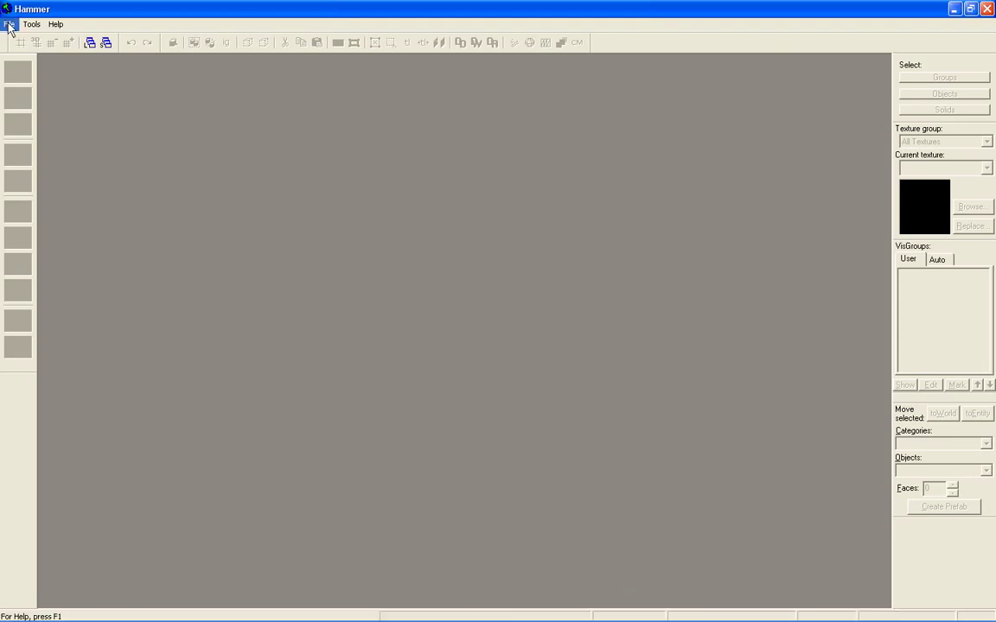
click(8, 25)
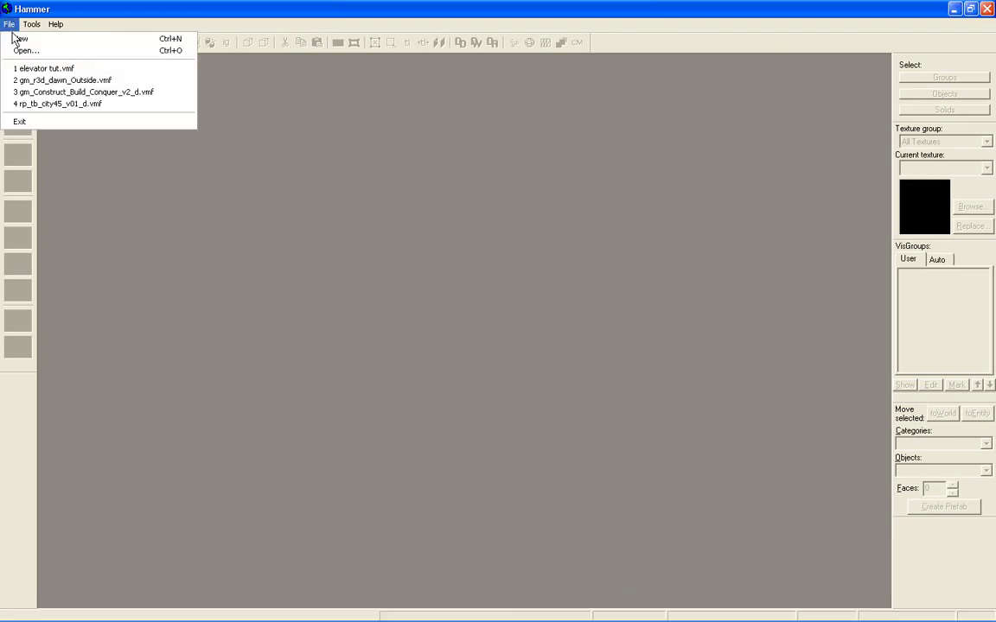
click(23, 40)
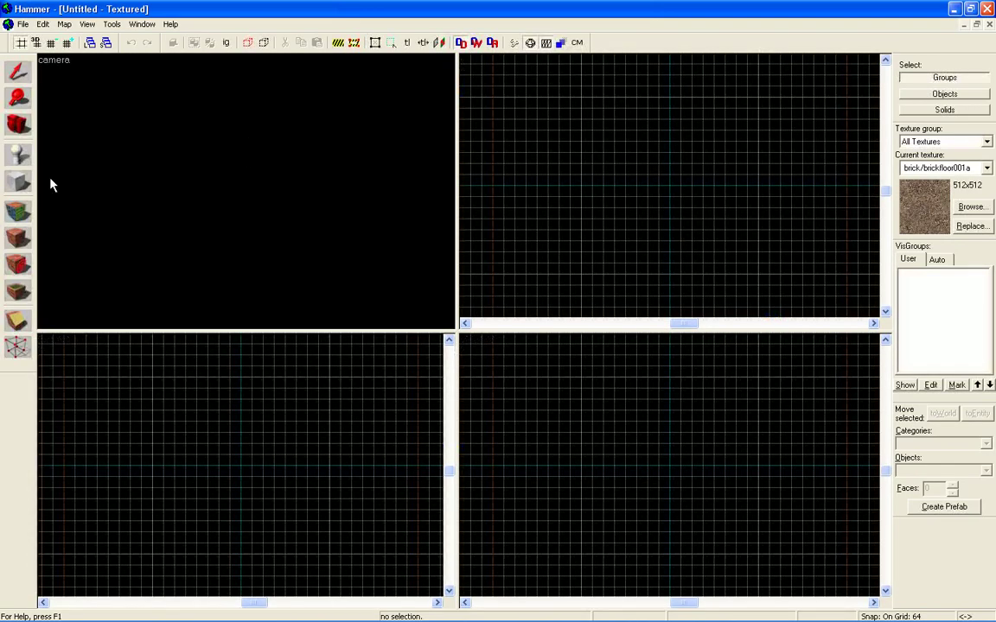
- Create a 1024 x 1024 x 64 floor block centred on the origin, textured with concrete/concretefloor008a found by filtering for "floor"
click(18, 181)
click(968, 208)
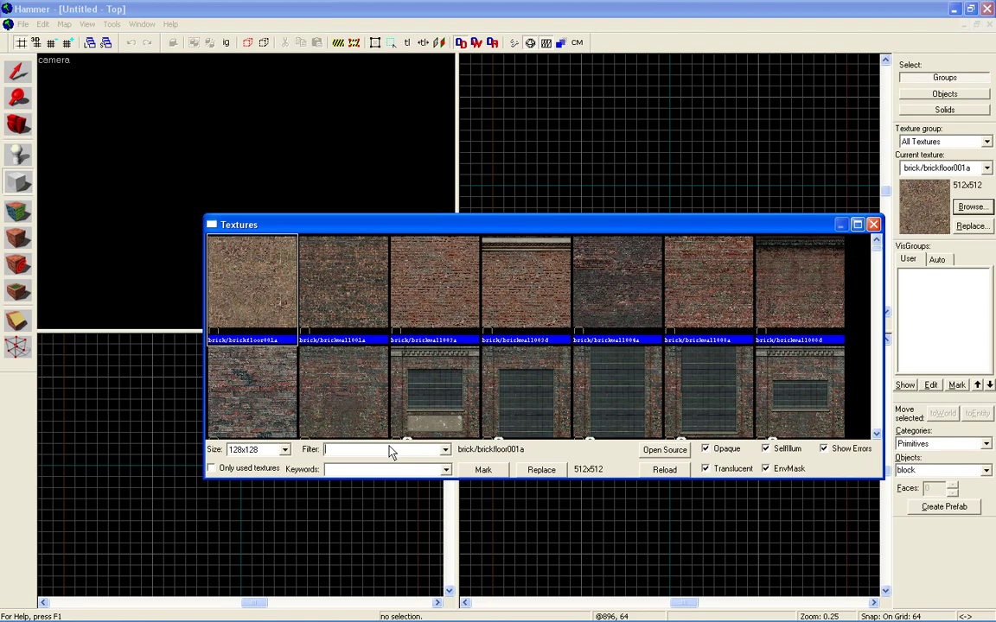
text(floor)
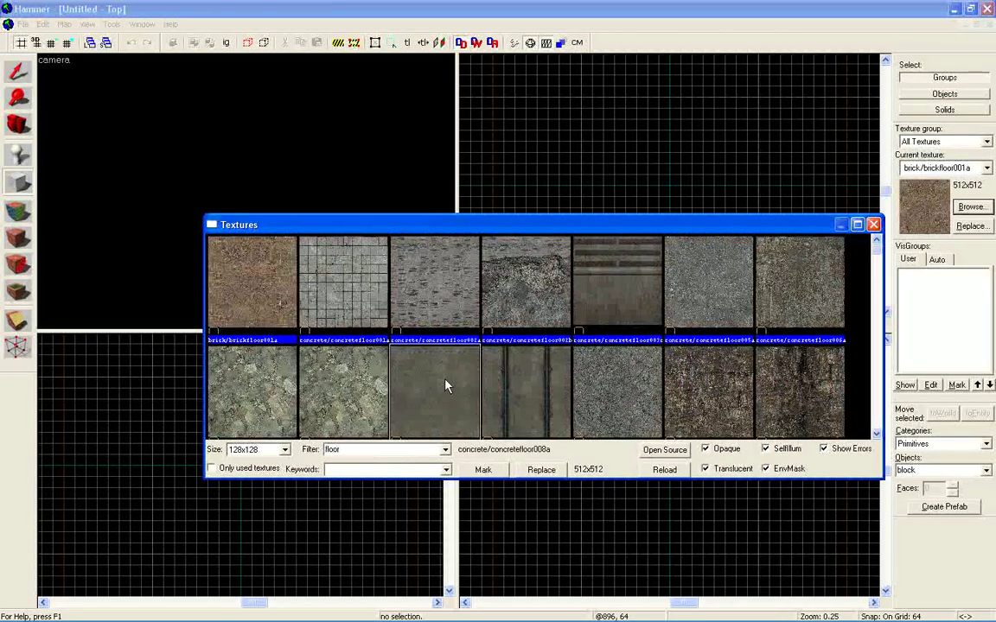
double_click(438, 388)
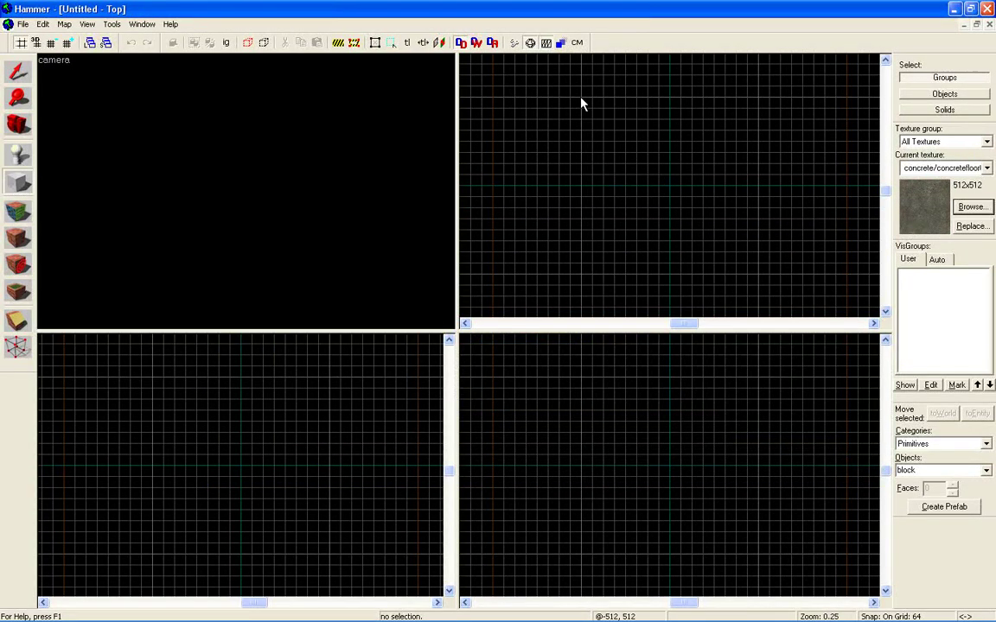
drag(580, 100, 761, 284)
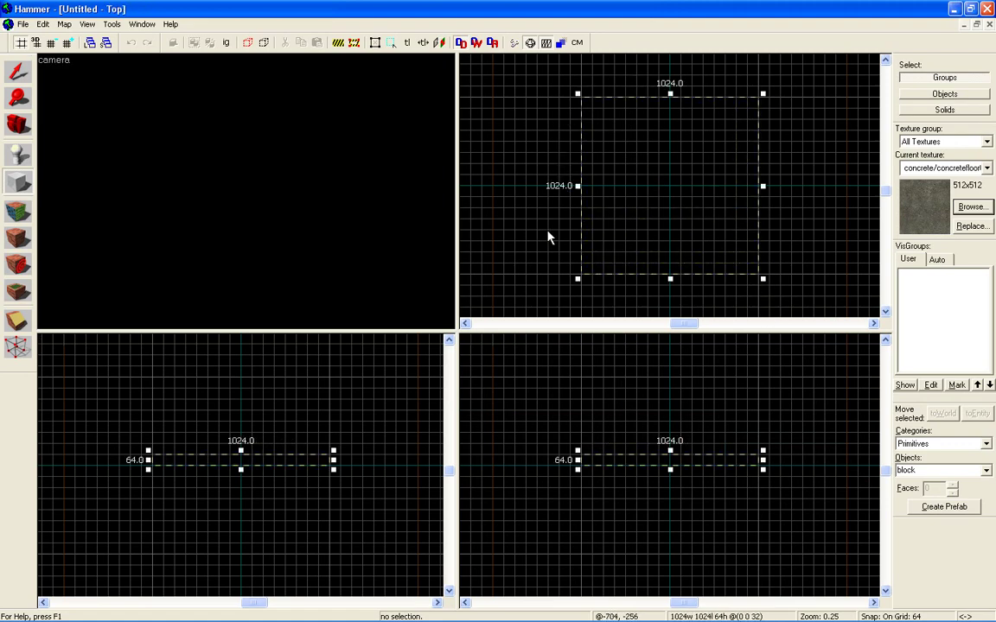
key(Return)
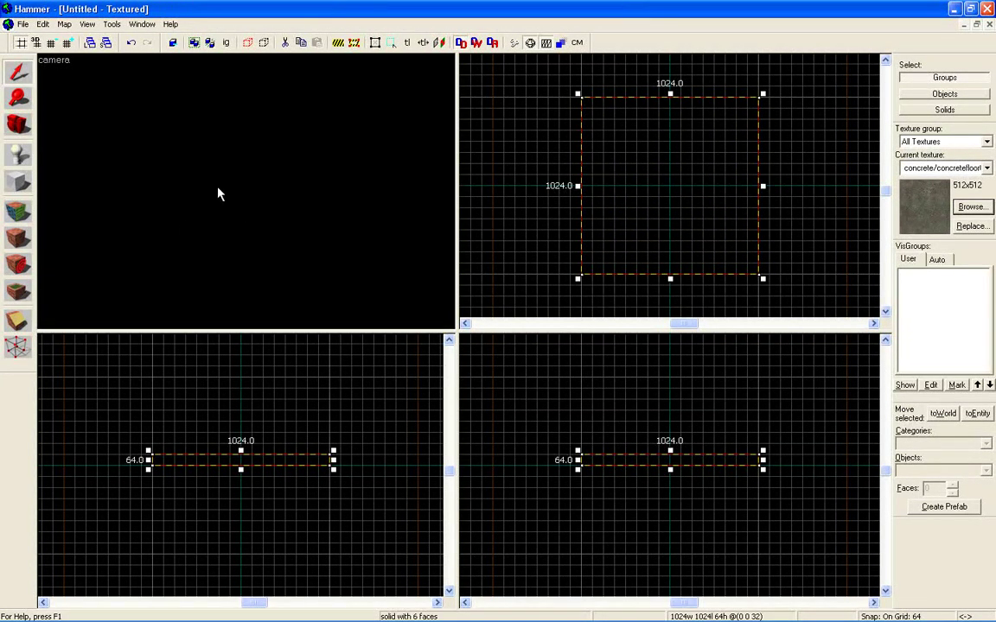
- Place a camera facing the floor block and inspect the block's top surface in the 3D view
click(18, 124)
drag(801, 197, 761, 205)
click(18, 71)
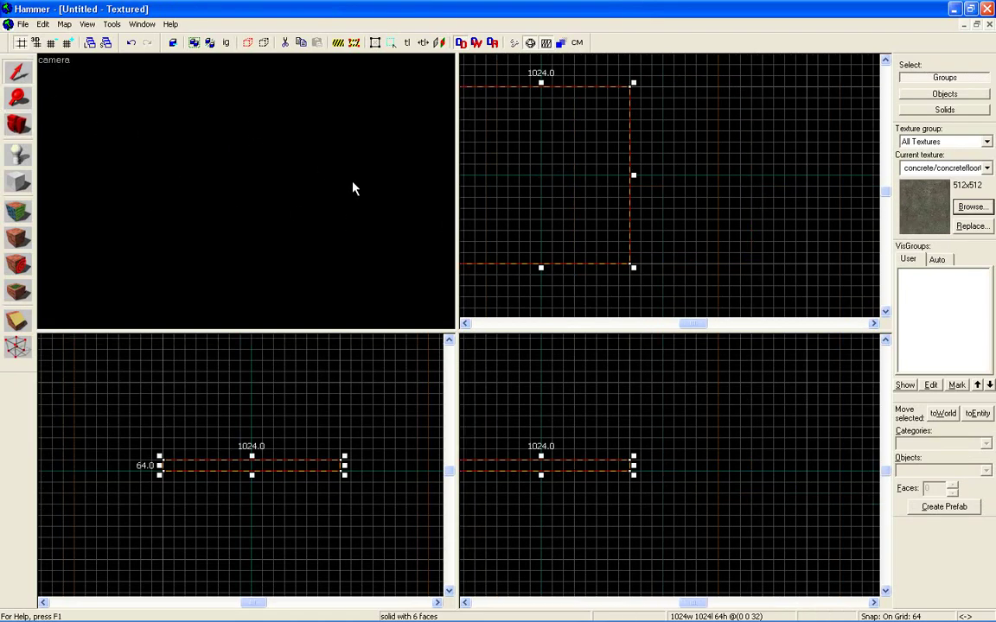
key(w)
key(s)
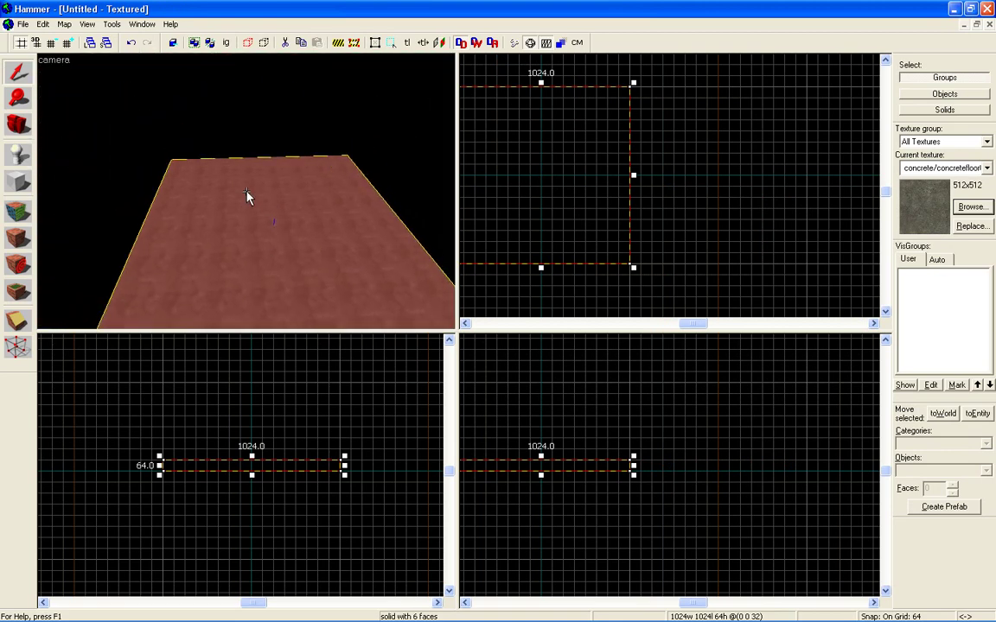
key(w)
key(Down)
key(Down)
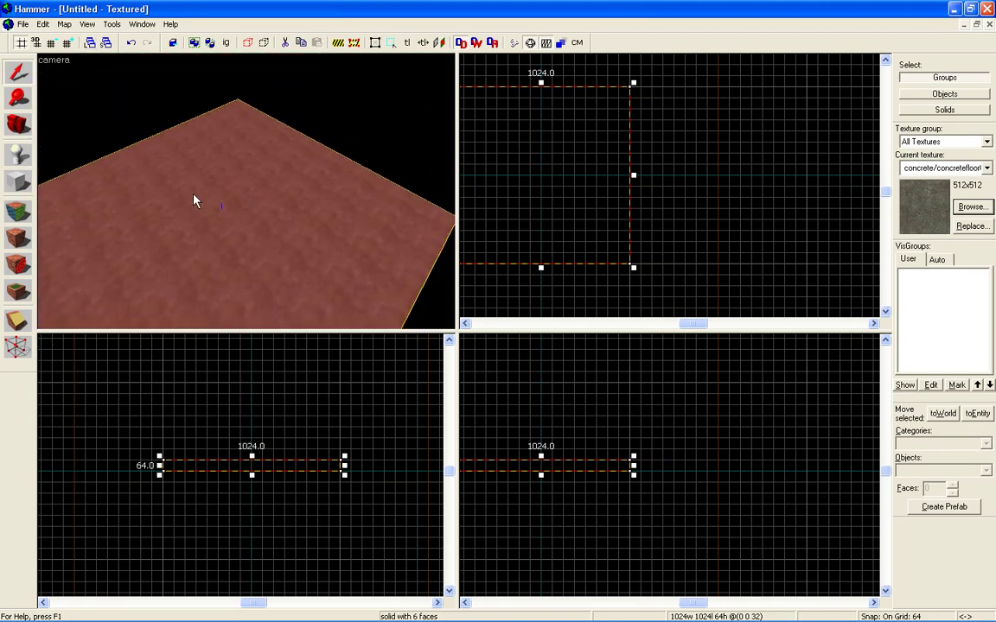
- Filter the textures for "wall" and make concrete/concretewall001a the current texture for a new block
click(18, 181)
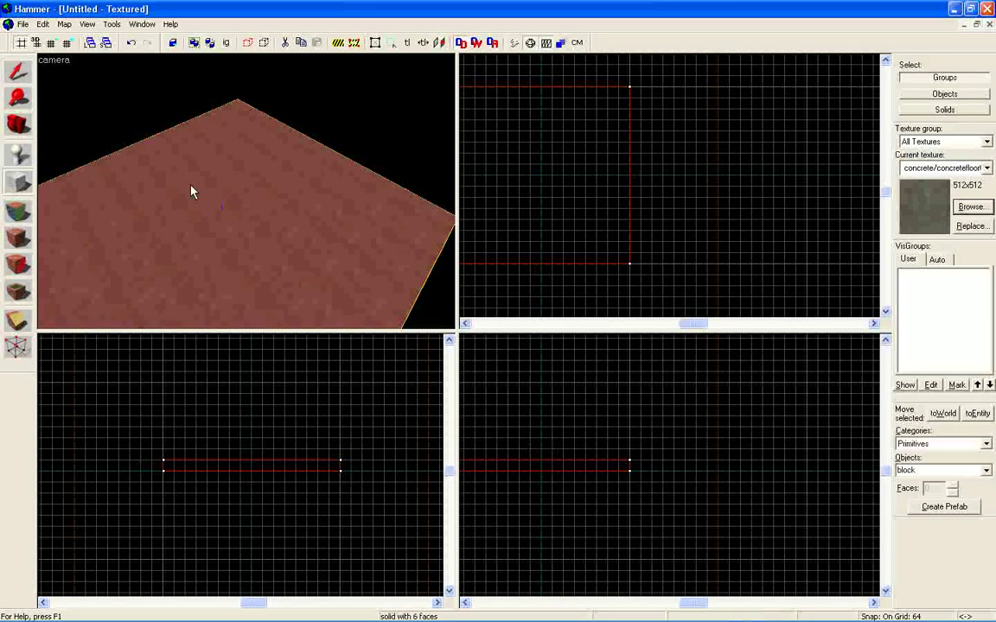
click(969, 205)
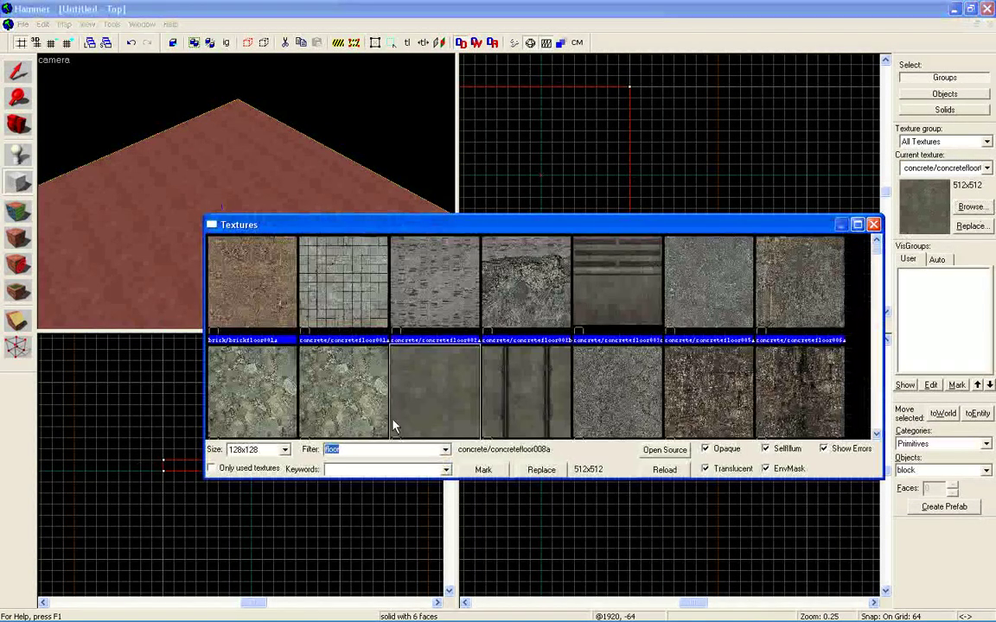
text(wall)
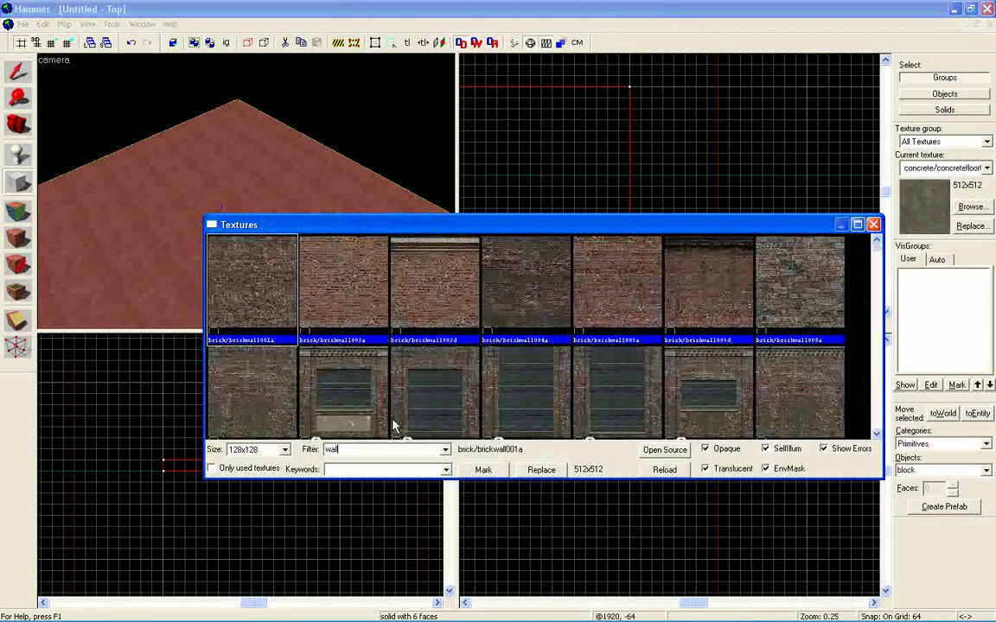
click(440, 396)
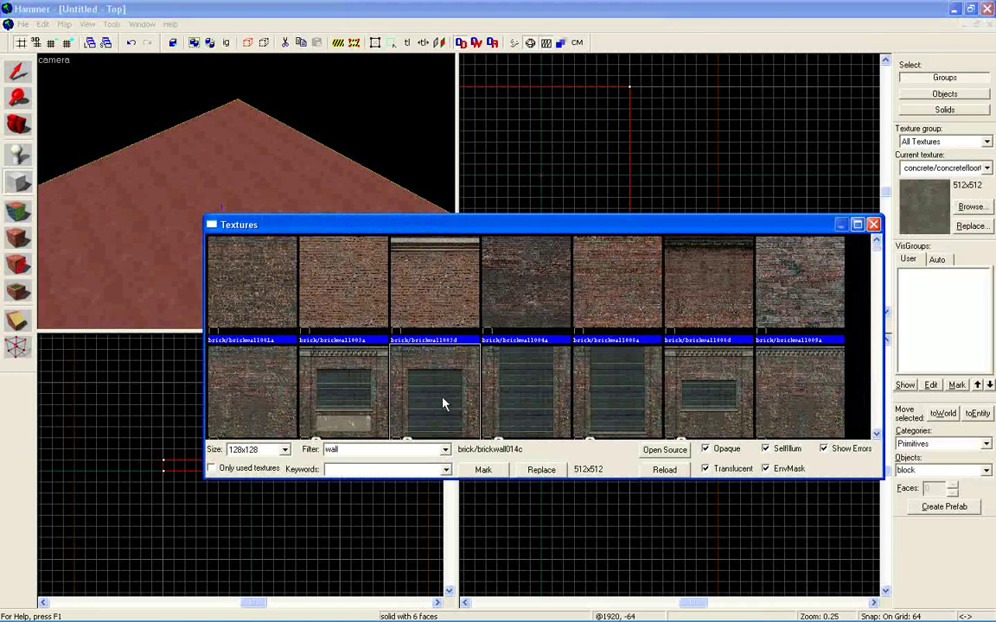
scroll(449, 403, down, 2)
scroll(593, 396, down, 8)
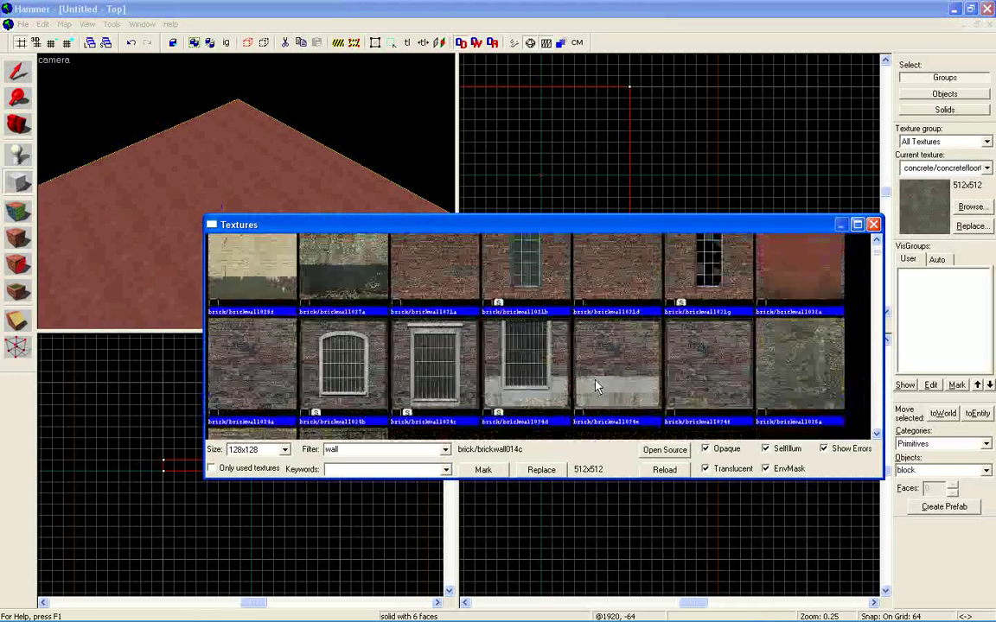
scroll(595, 373, down, 8)
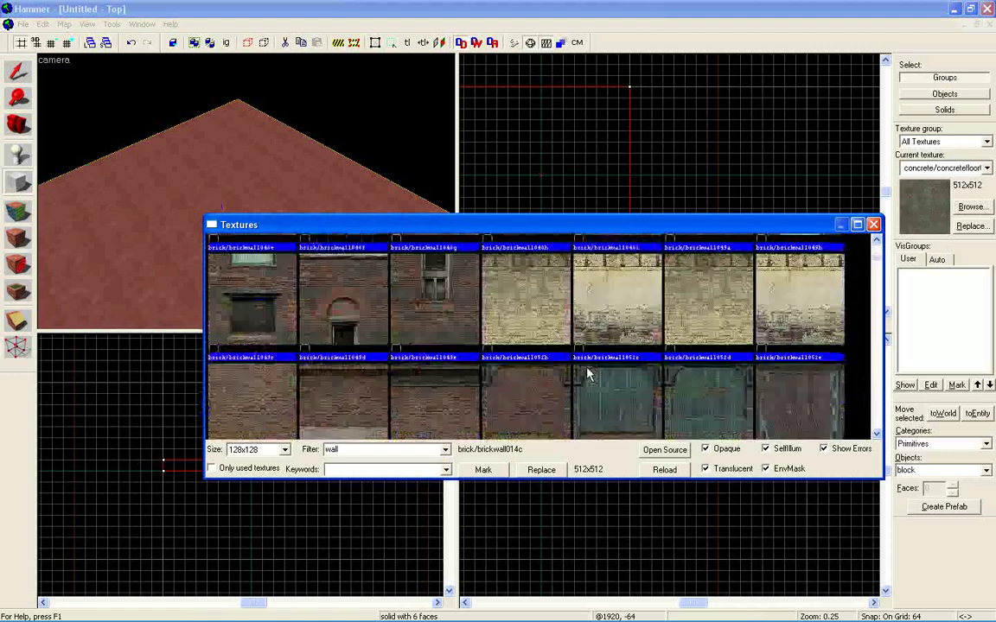
scroll(587, 372, down, 2)
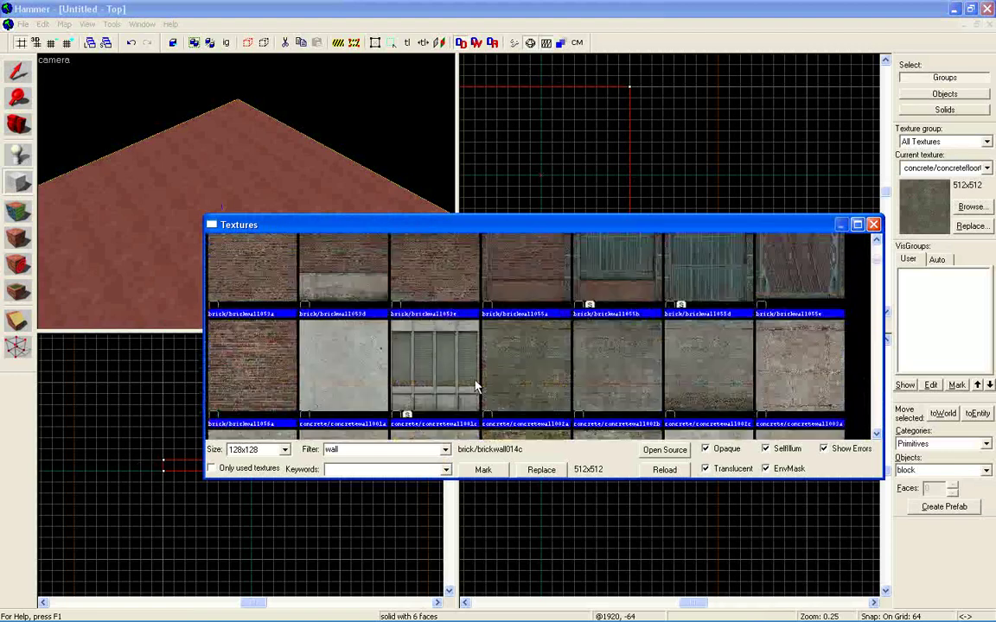
double_click(364, 380)
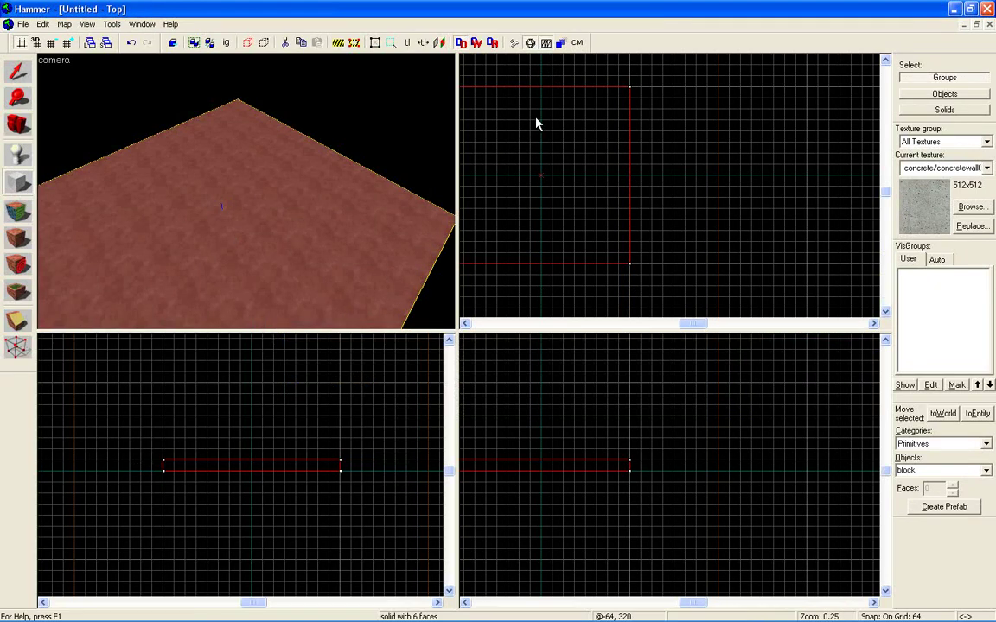
- Create a 512 x 512 x 448 block standing on the floor block, flush with the middle of its edge
drag(540, 126, 630, 225)
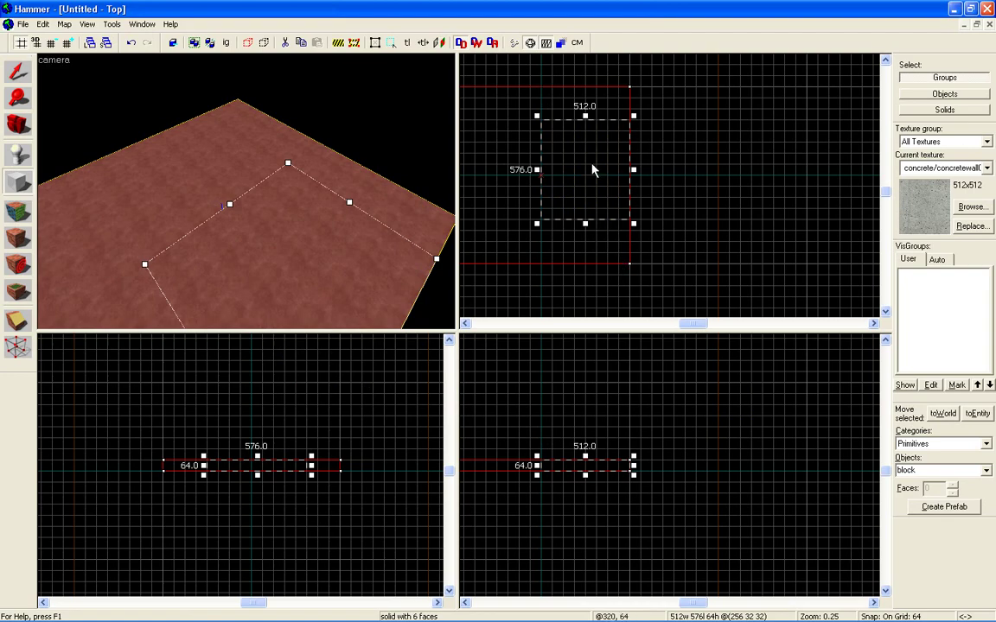
drag(587, 122, 588, 128)
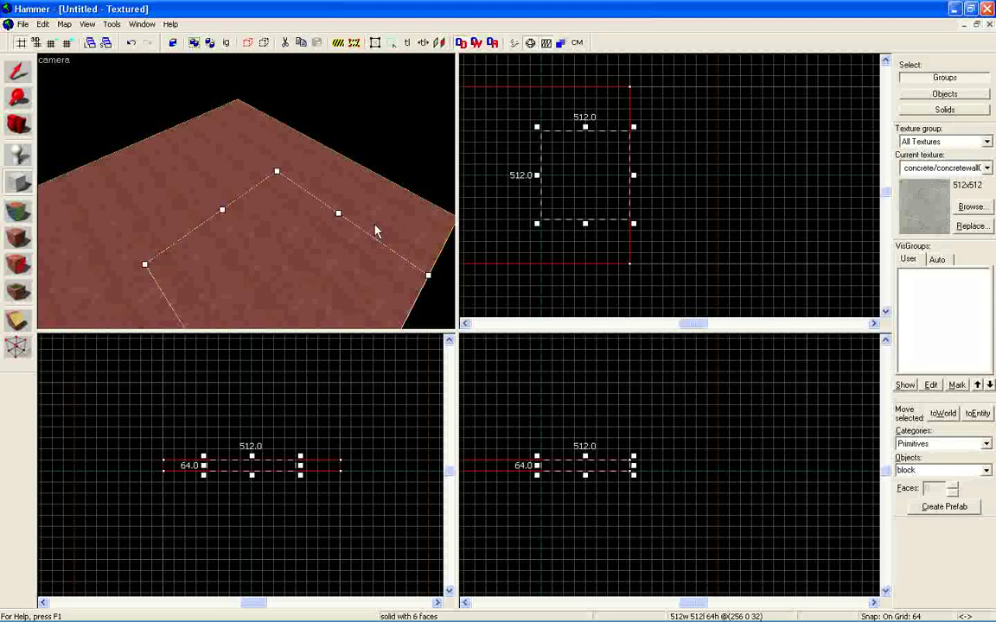
drag(611, 475, 582, 380)
key(z)
key(a)
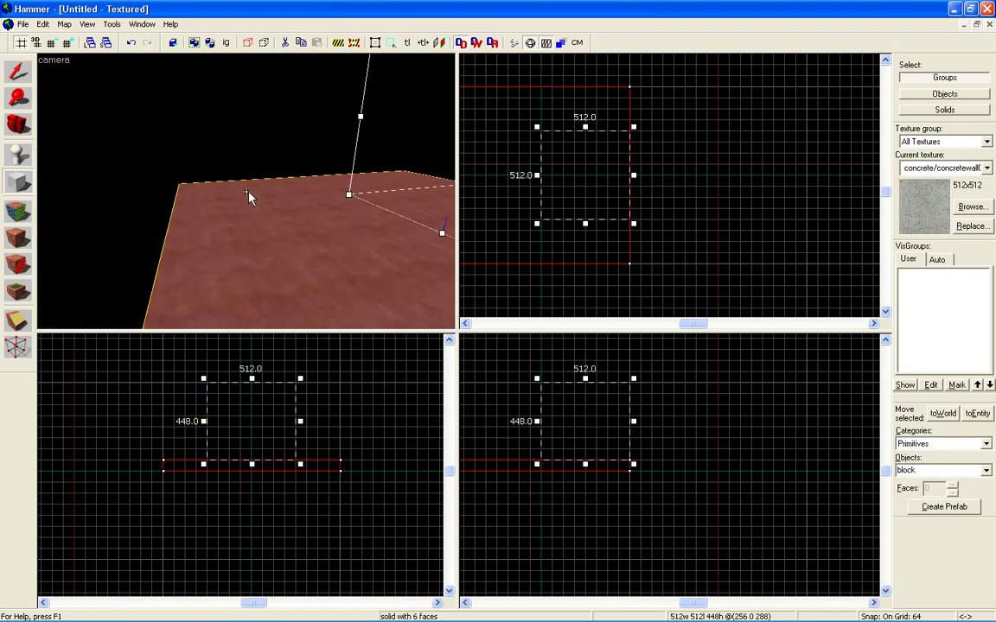
key(s)
key(Right)
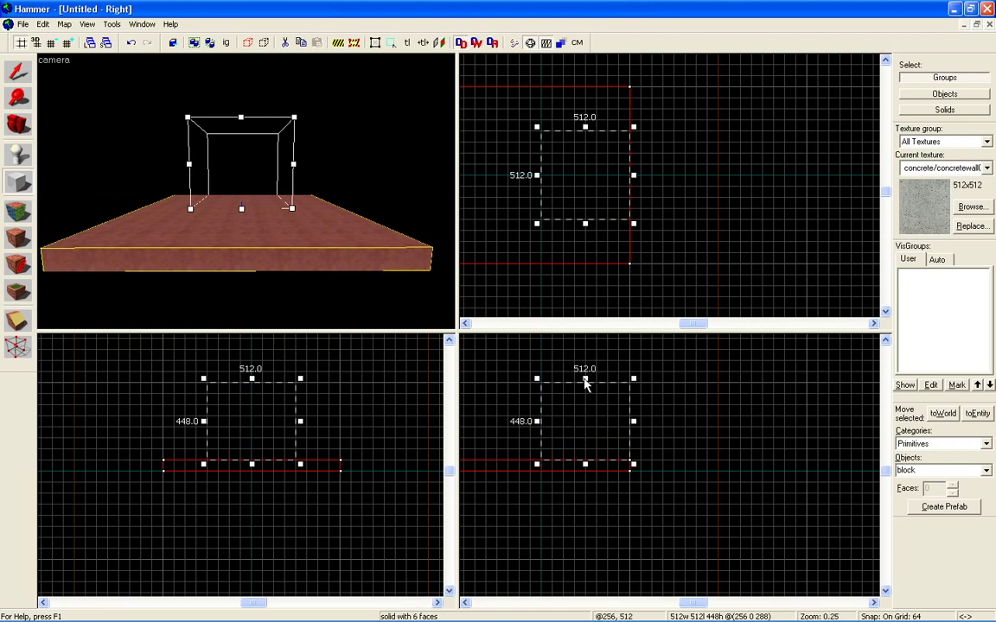
key(Return)
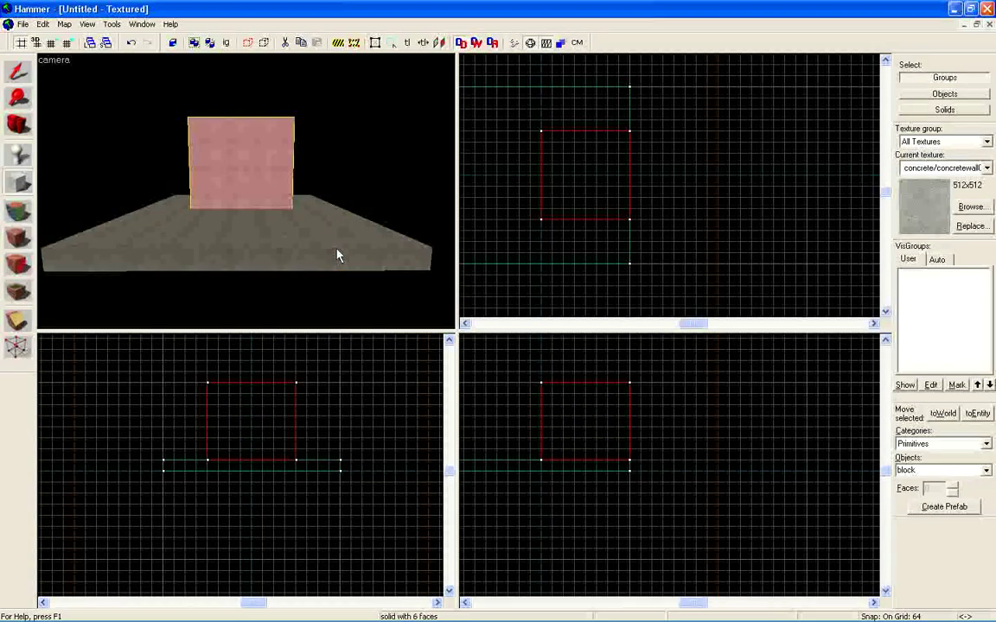
- Place an info_player_terrorist entity on the floor in front of the concrete block to compare its size
click(17, 155)
key(z)
key(w)
scroll(246, 197, up, 2)
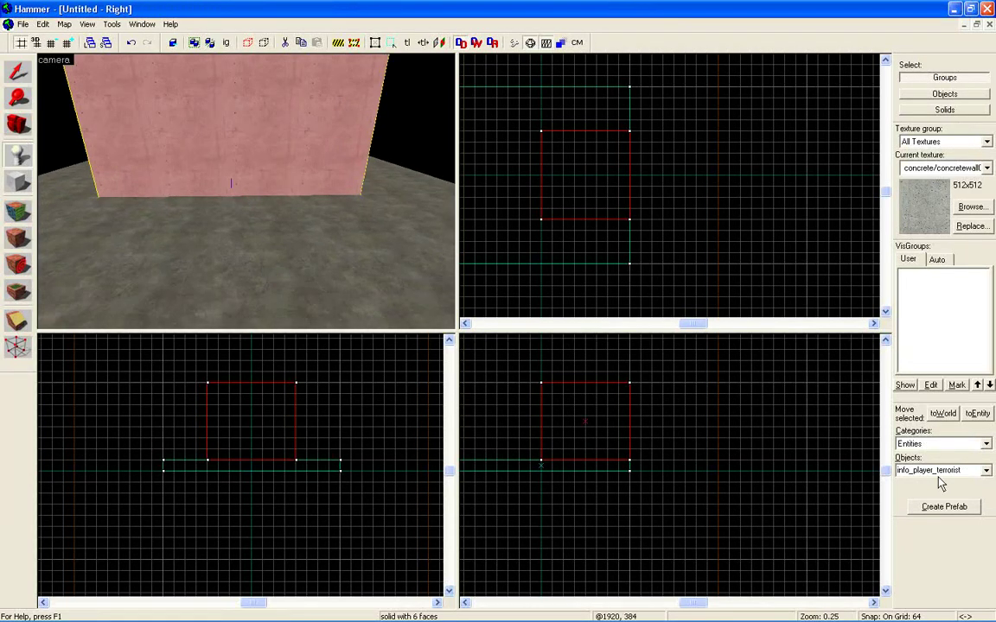
click(229, 216)
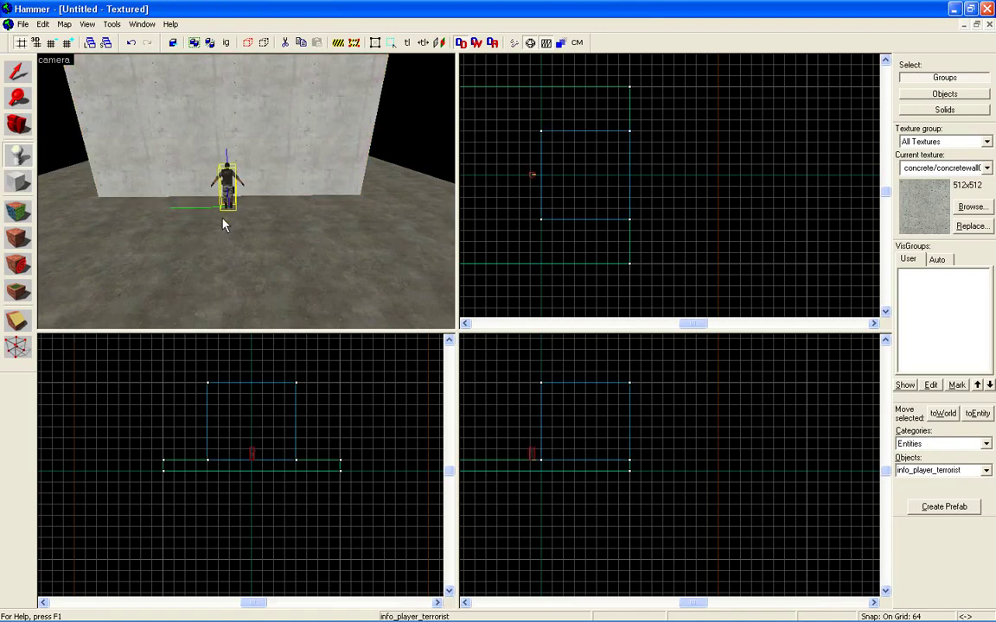
scroll(222, 227, up, 4)
scroll(217, 225, down, 5)
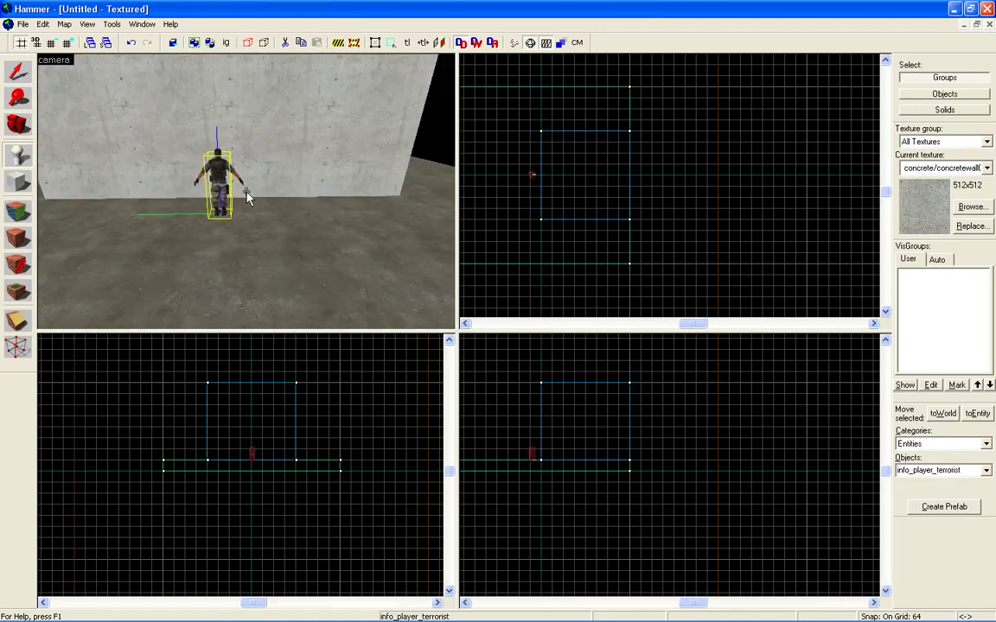
scroll(248, 197, up, 3)
scroll(248, 197, down, 6)
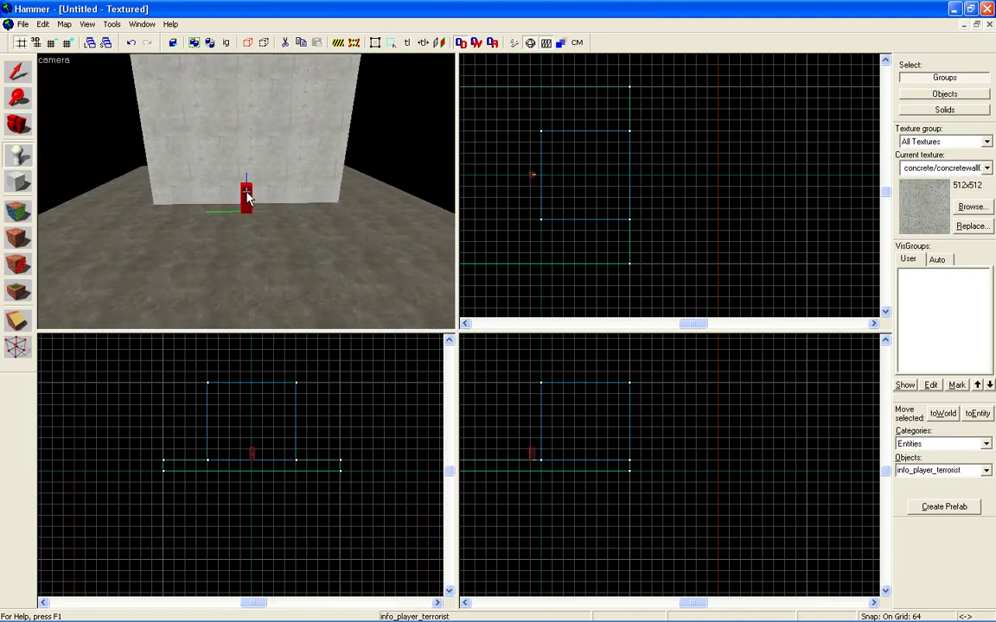
scroll(248, 197, down, 3)
scroll(36, 108, down, 2)
- Select the large concrete block and lower its top to make it 256 units high
click(19, 72)
click(241, 177)
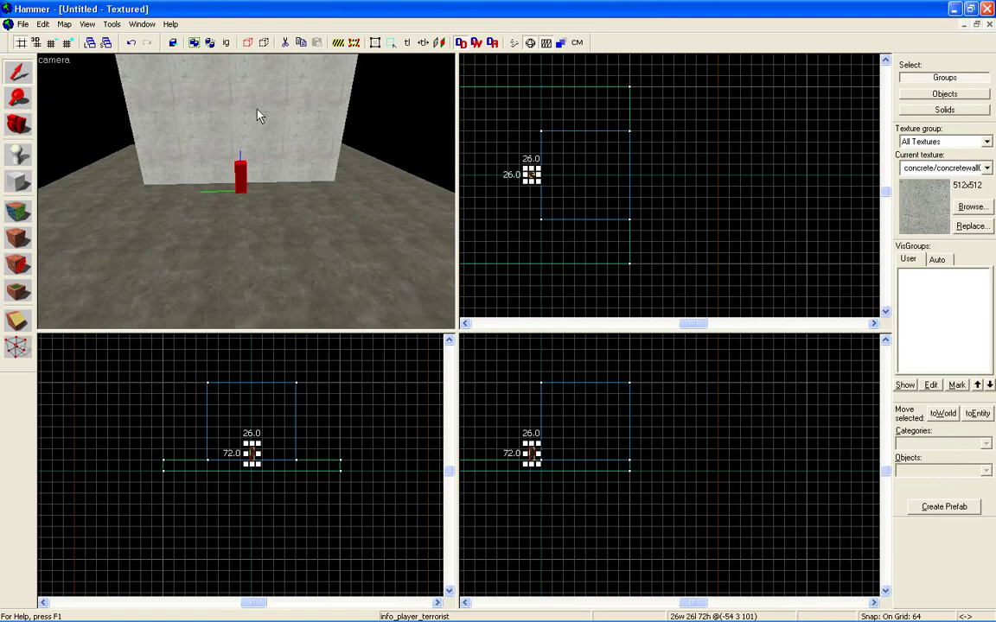
click(137, 82)
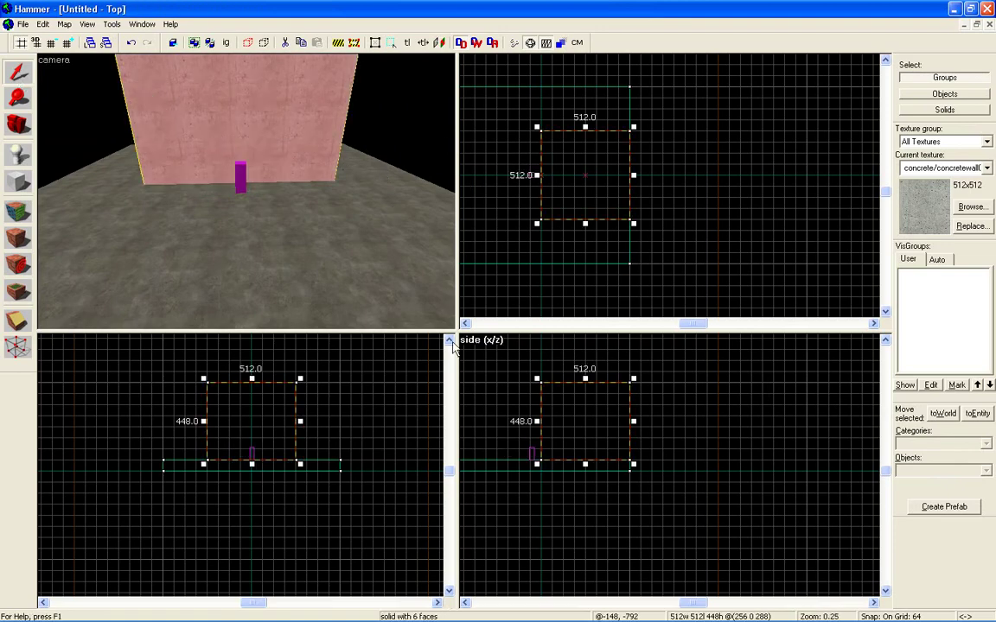
scroll(258, 442, up, 4)
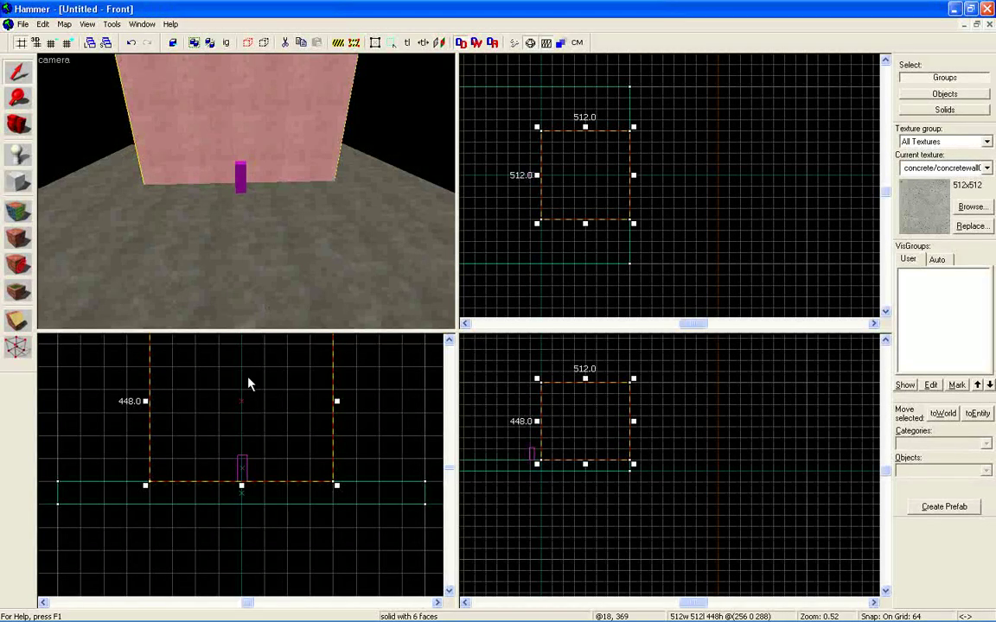
key(Up)
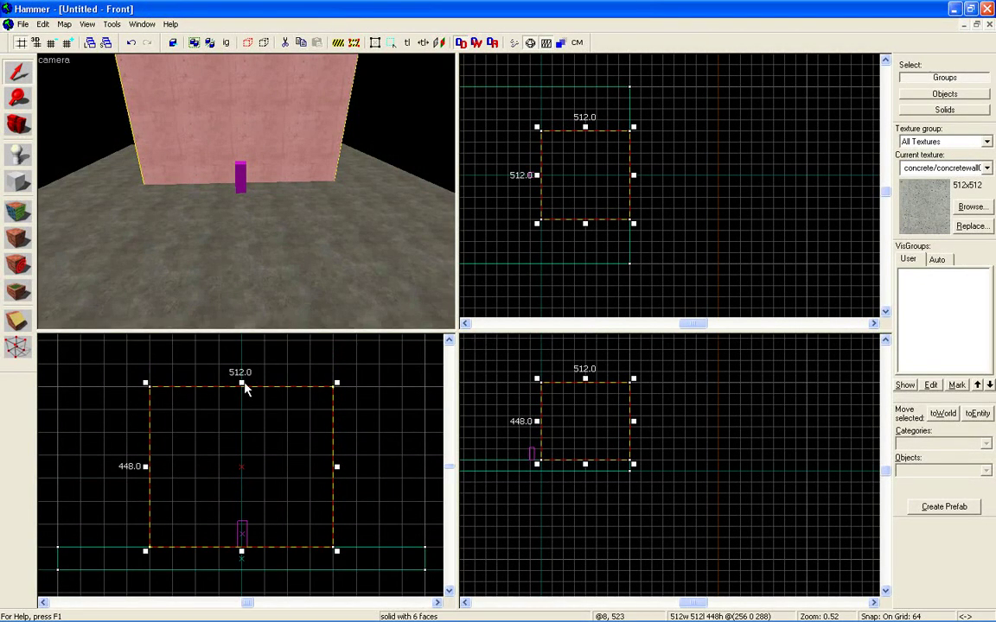
mouse_move(245, 389)
mouse_down()
mouse_move(246, 477)
mouse_move(243, 467)
mouse_up()
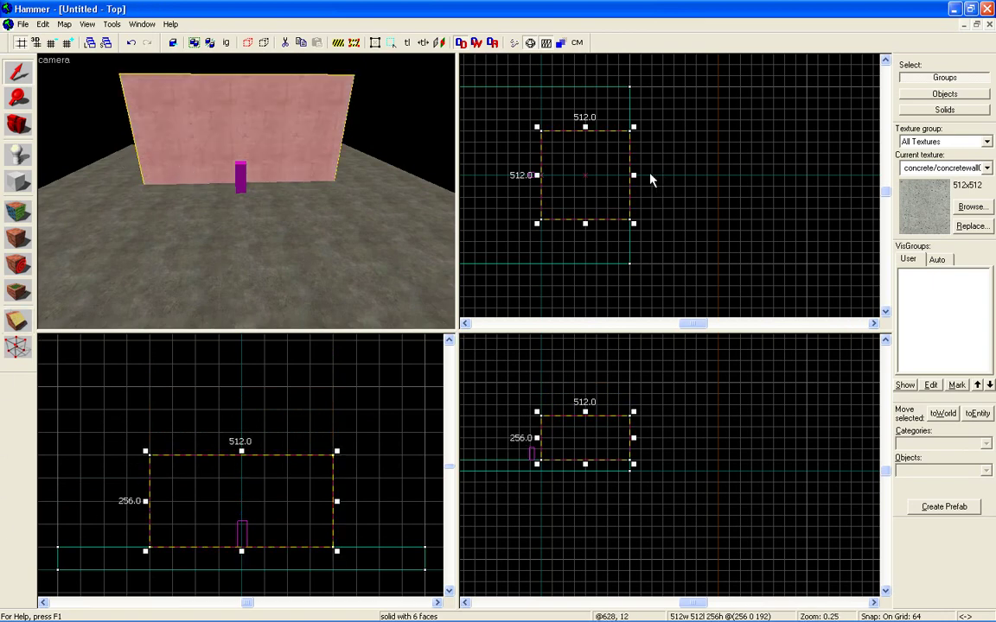
- Hollow out the concrete block with walls 32 units thick
right_click(604, 174)
click(640, 275)
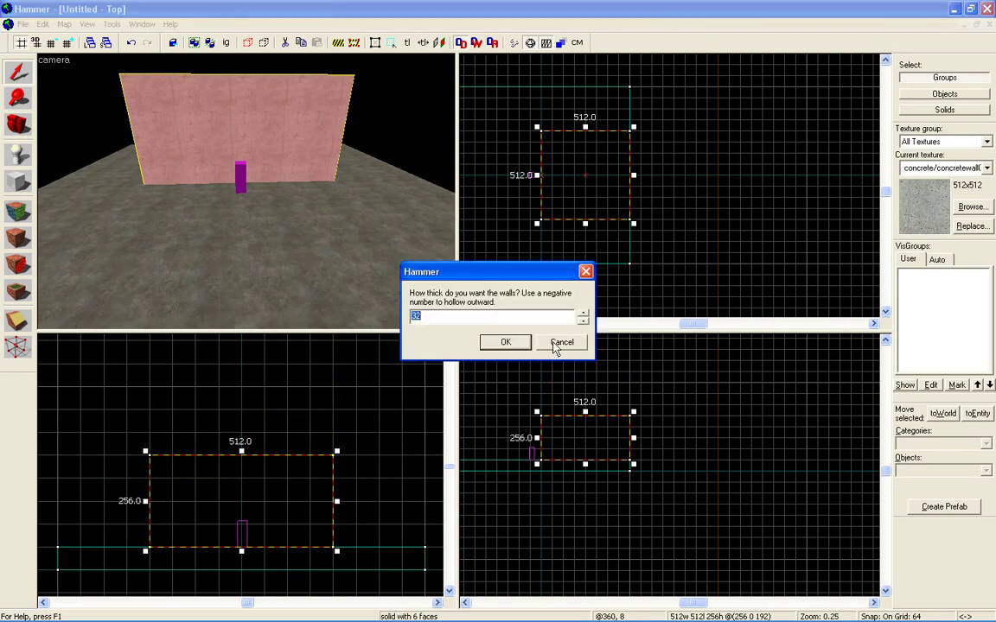
click(508, 342)
click(203, 147)
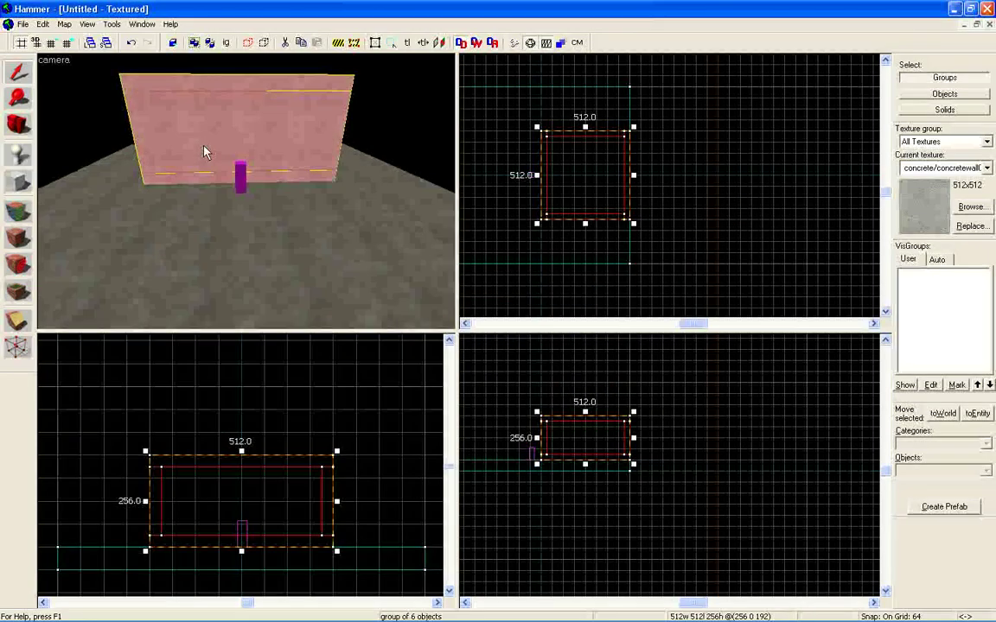
- Ungroup the hollowed block and delete its bottom slab
key(ctrl+u)
key(z)
key(w)
key(z)
click(264, 180)
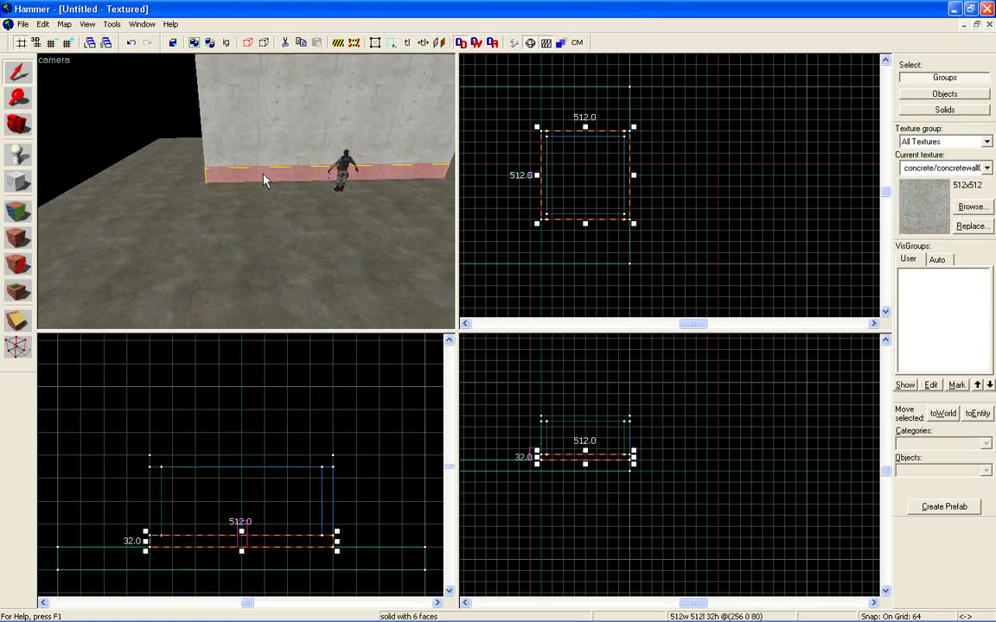
key(Delete)
- Select the room's four walls together and extend them down to the floor, making them 224 units high
click(242, 147)
key(a)
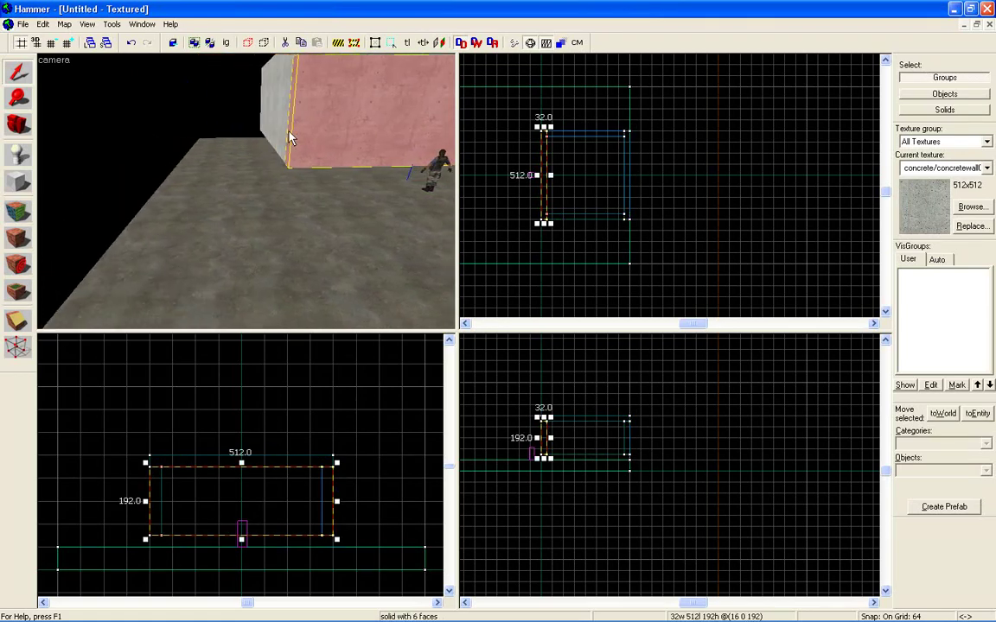
ctrl+click(272, 132)
key(z)
key(s)
key(d)
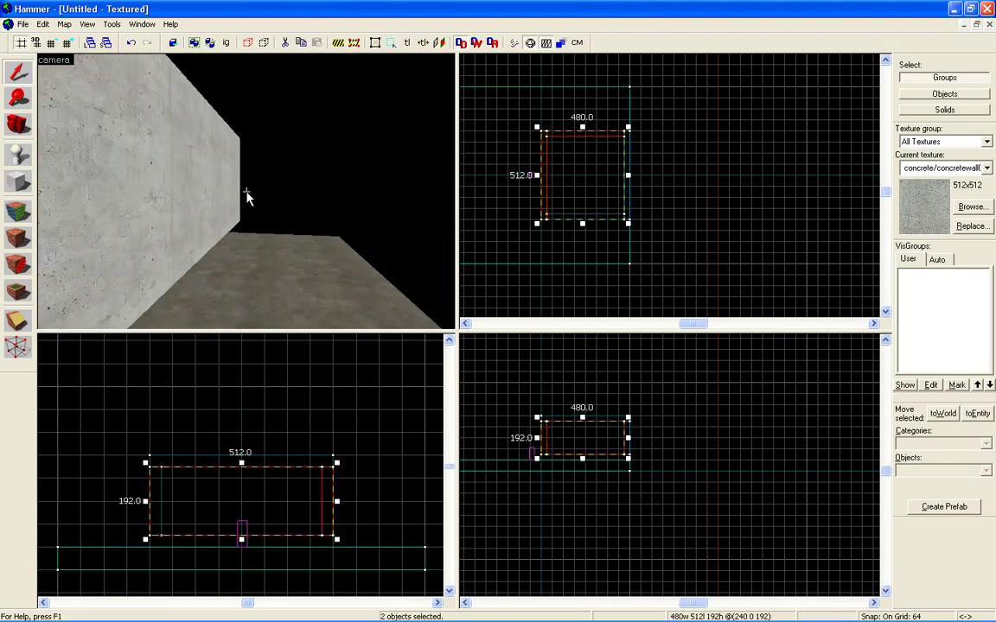
key(z)
ctrl+click(247, 192)
key(z)
key(s)
key(d)
key(d)
key(z)
ctrl+click(251, 192)
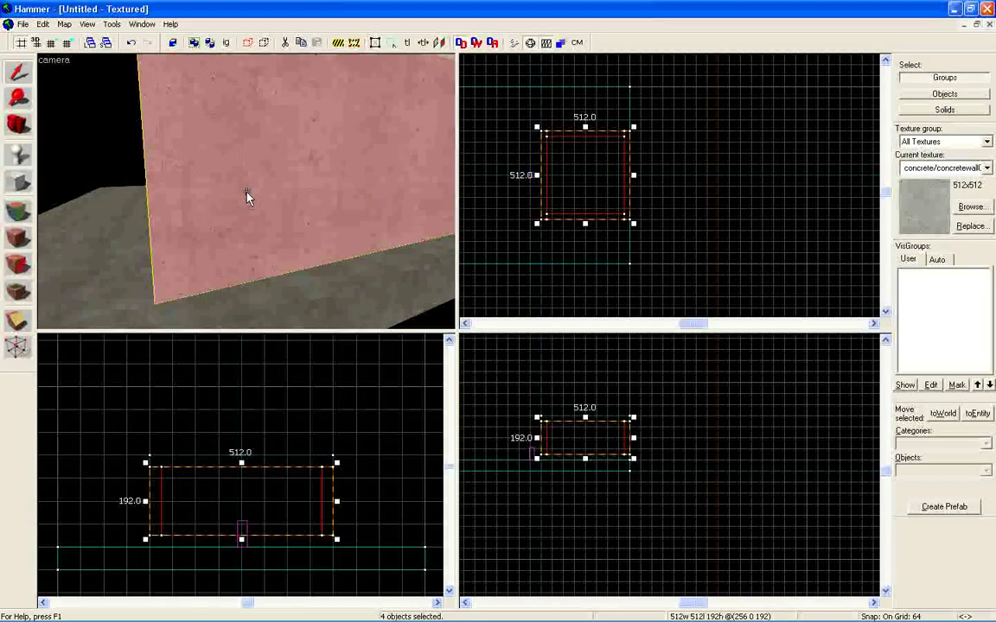
key(d)
key(z)
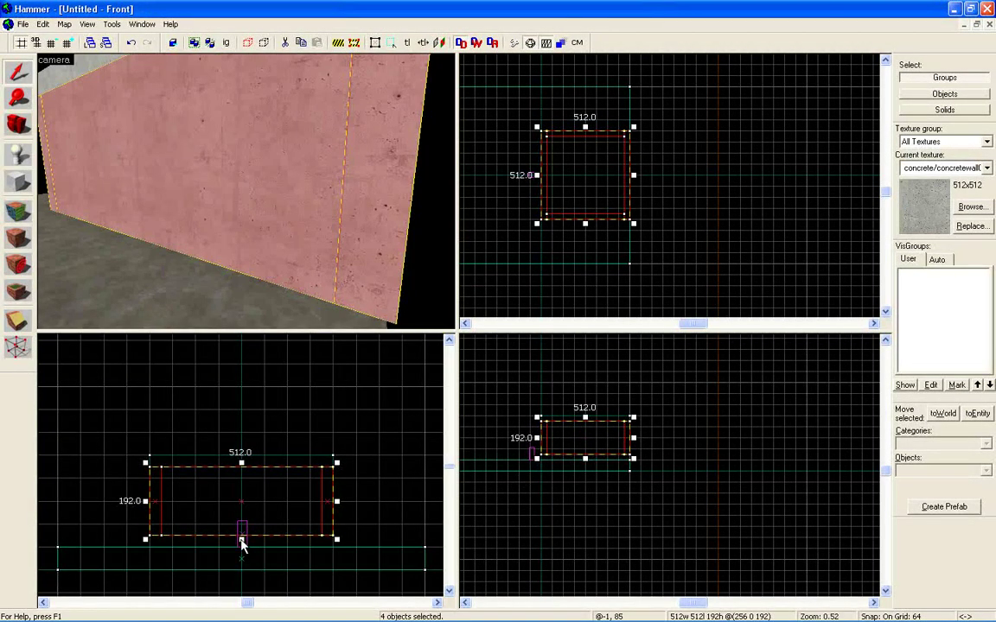
drag(244, 543, 244, 555)
key(a)
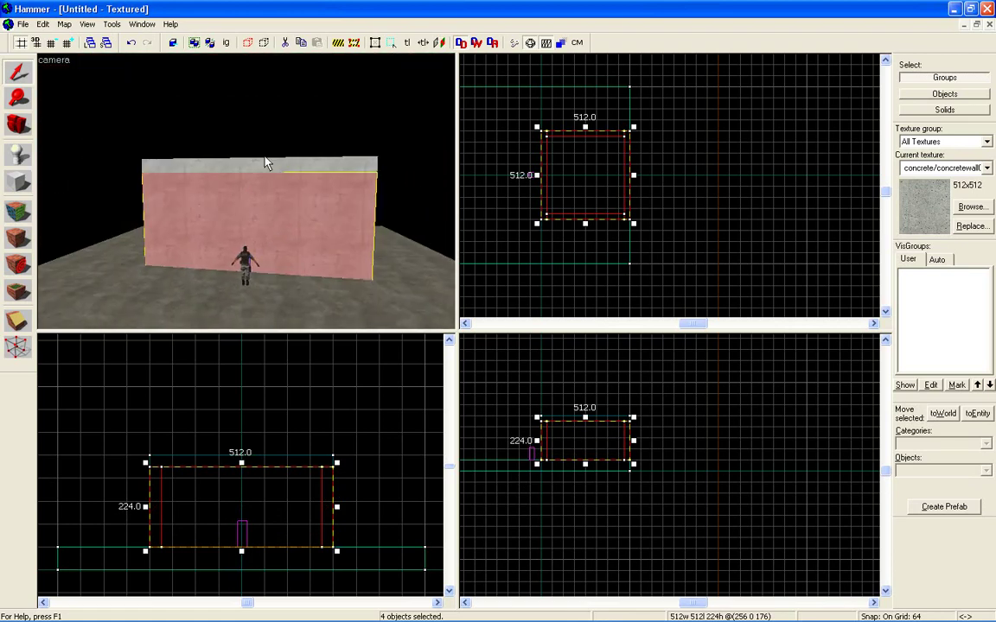
- Reduce the grid to 32 and shorten the roof slab to 480 units, flush with the inner face of the rear wall
click(262, 165)
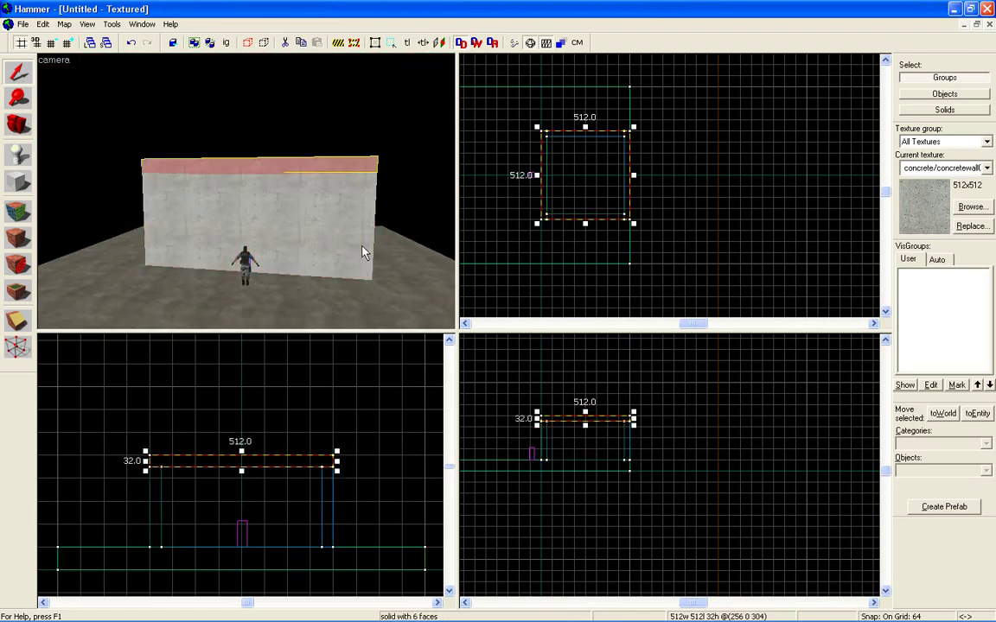
drag(633, 127, 627, 137)
scroll(626, 142, up, 6)
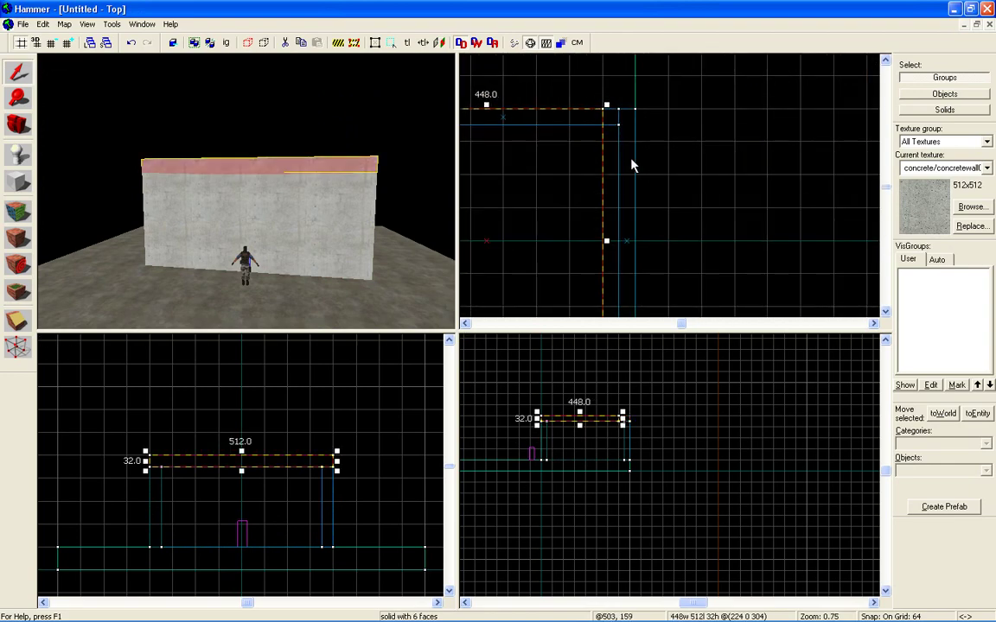
scroll(618, 182, up, 3)
key(bracketleft)
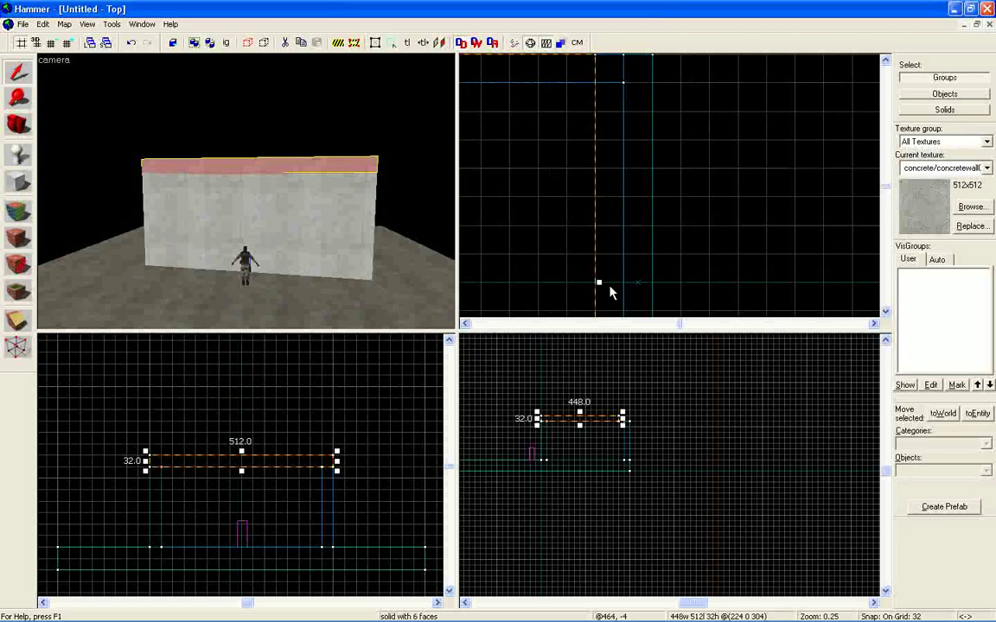
drag(598, 283, 627, 281)
scroll(615, 271, down, 3)
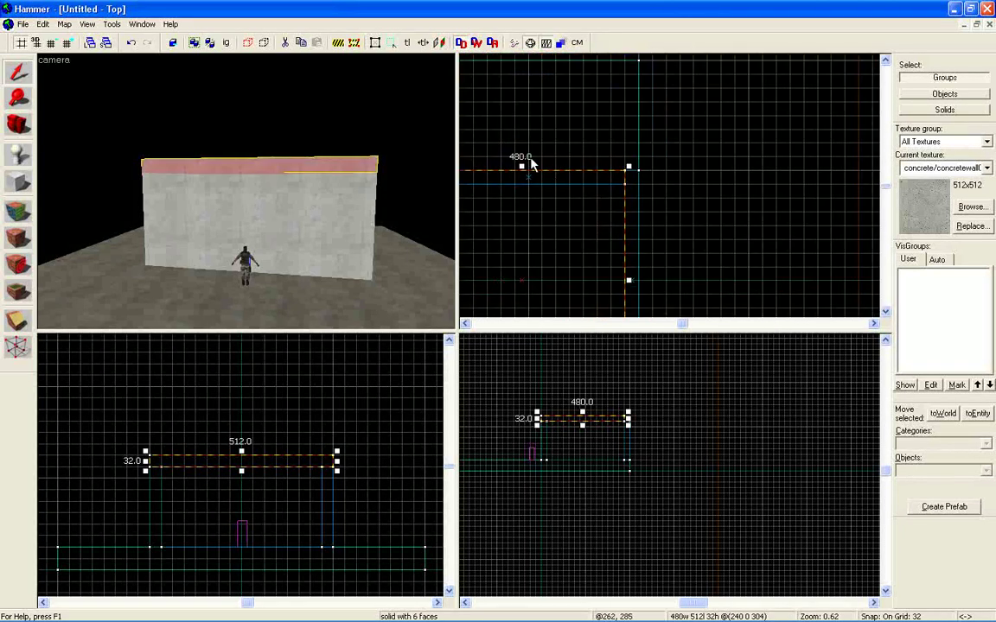
- Inset the roof slab's other three sides to the inner wall faces, making it 448 x 448 units
drag(523, 165, 524, 180)
key(Down)
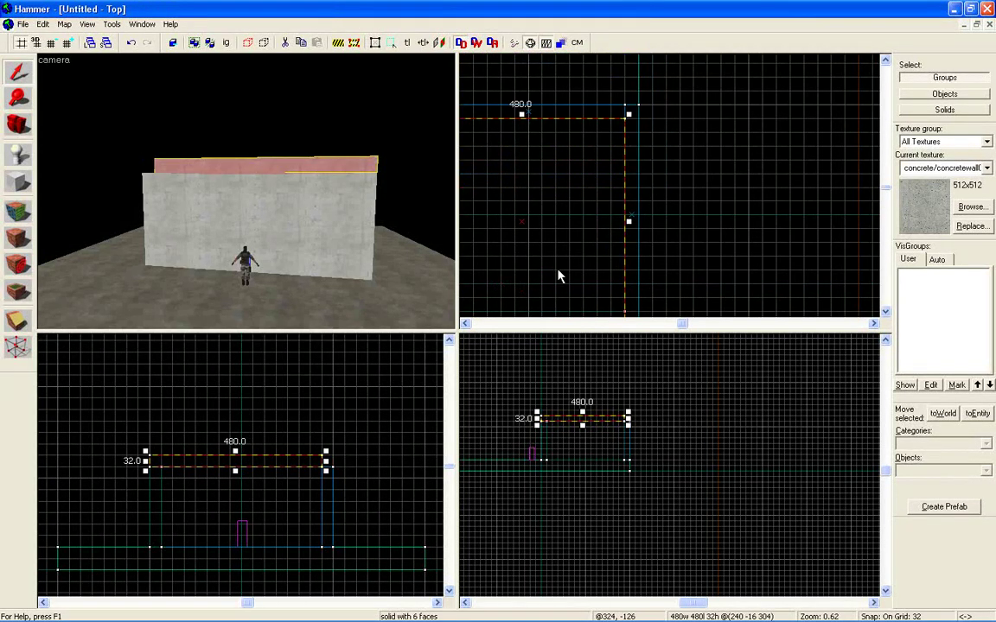
key(Down)
drag(521, 263, 525, 250)
key(Left)
scroll(529, 258, left, 3)
drag(626, 154, 641, 151)
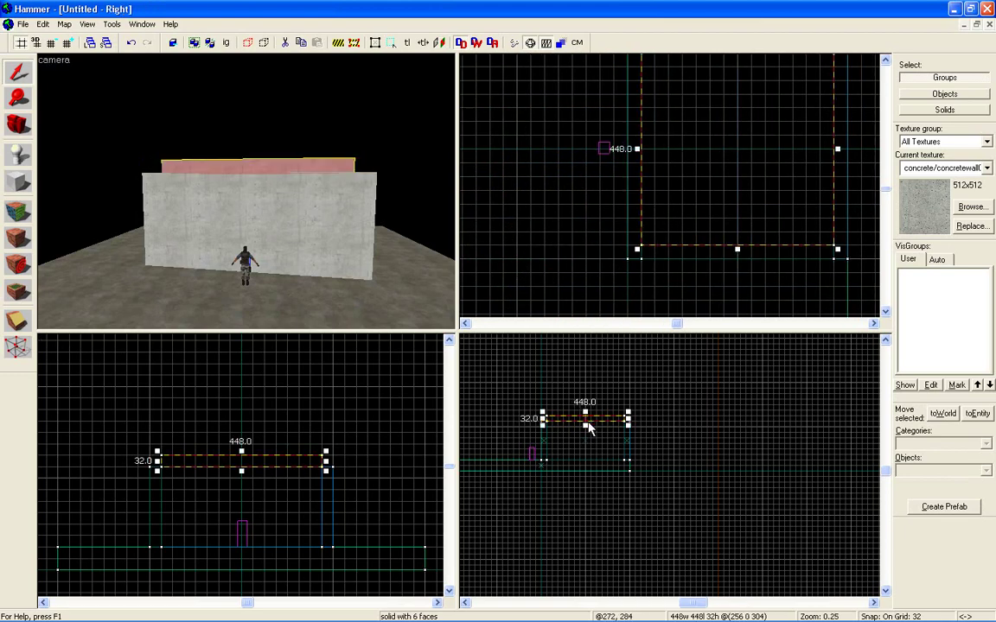
- Move the slab down into the floor between the walls, make it 56 units high on grid 8, and carve the floor with it
scroll(580, 434, up, 5)
drag(585, 400, 602, 552)
key(bracketleft)
key(bracketleft)
right_click(598, 533)
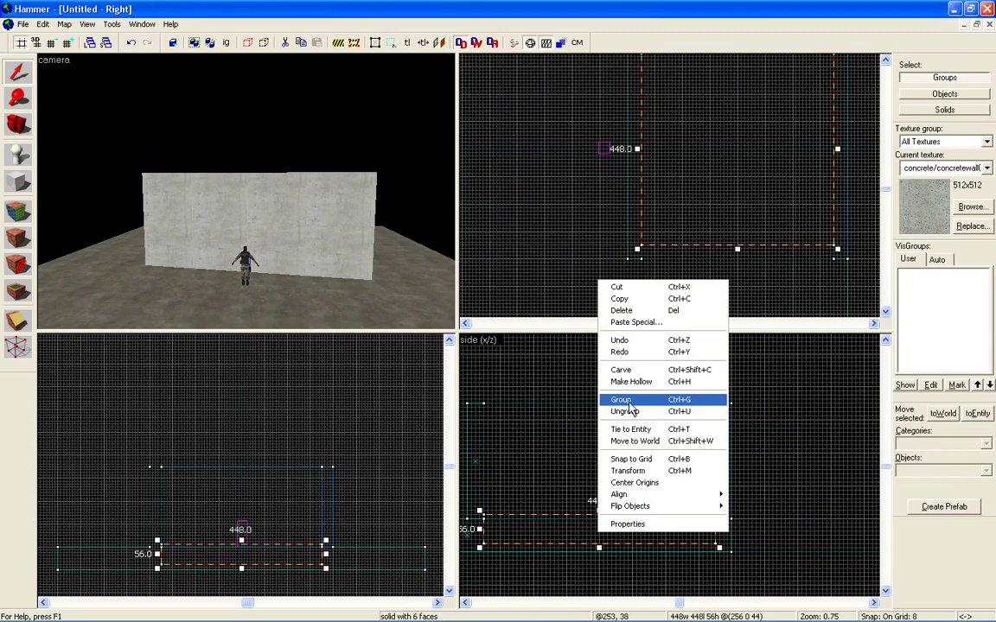
click(627, 371)
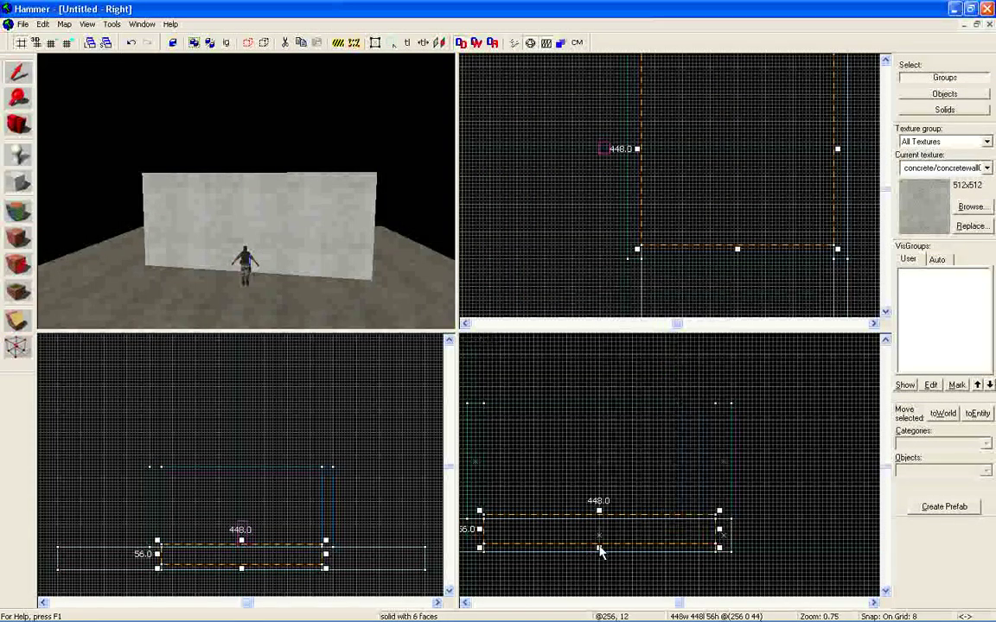
- Raise the underside of the slab between the walls to make it 16 units thick
drag(599, 546, 601, 533)
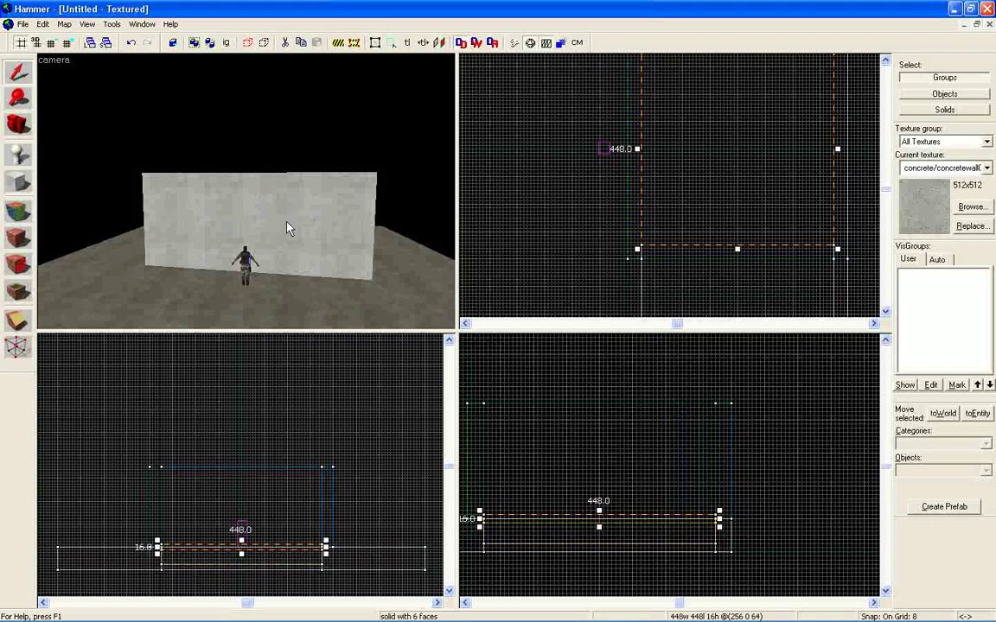
key(z)
key(w)
key(z)
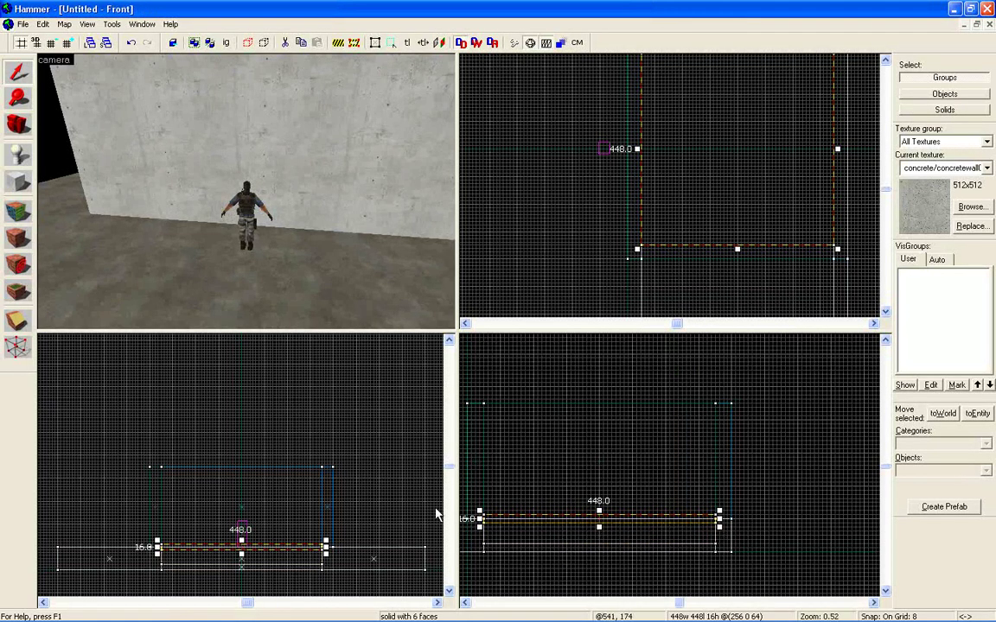
- Create a 32 x 128 x 128 block inside the front wall behind the player, standing on the floor, as a doorway cutter
click(17, 182)
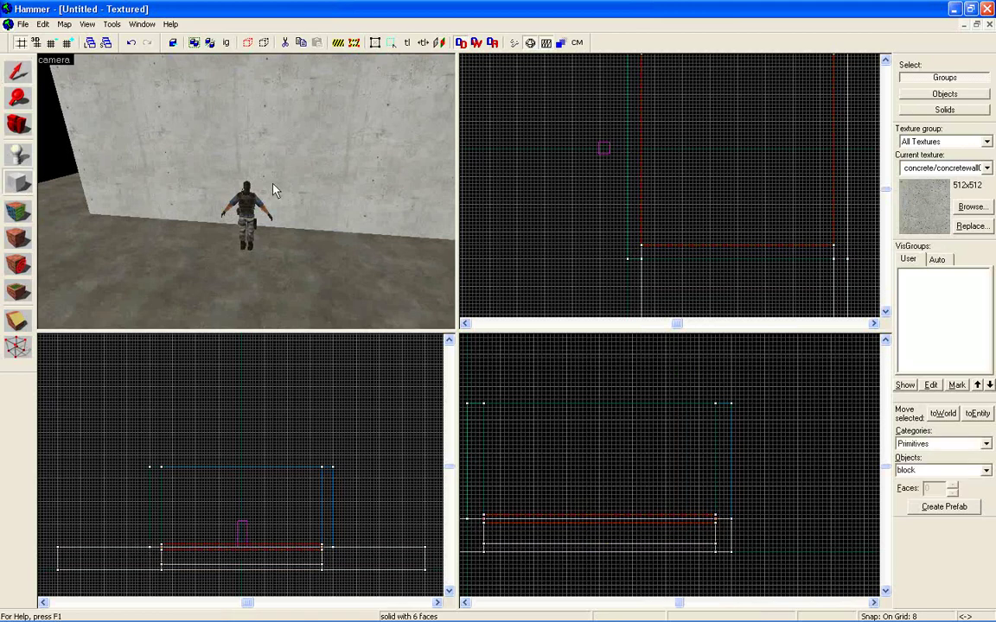
scroll(238, 555, up, 6)
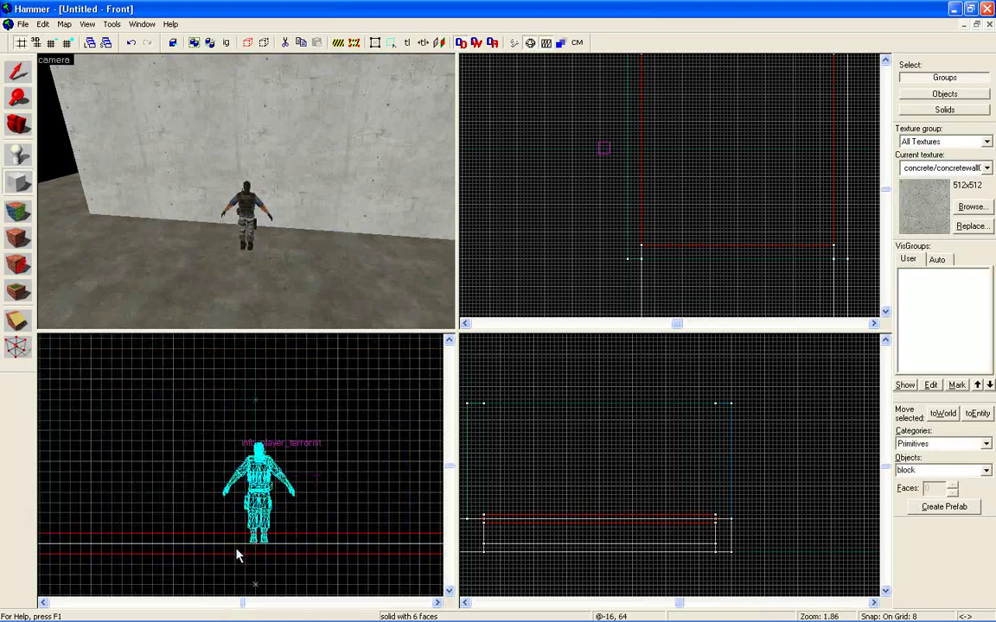
scroll(218, 553, down, 1)
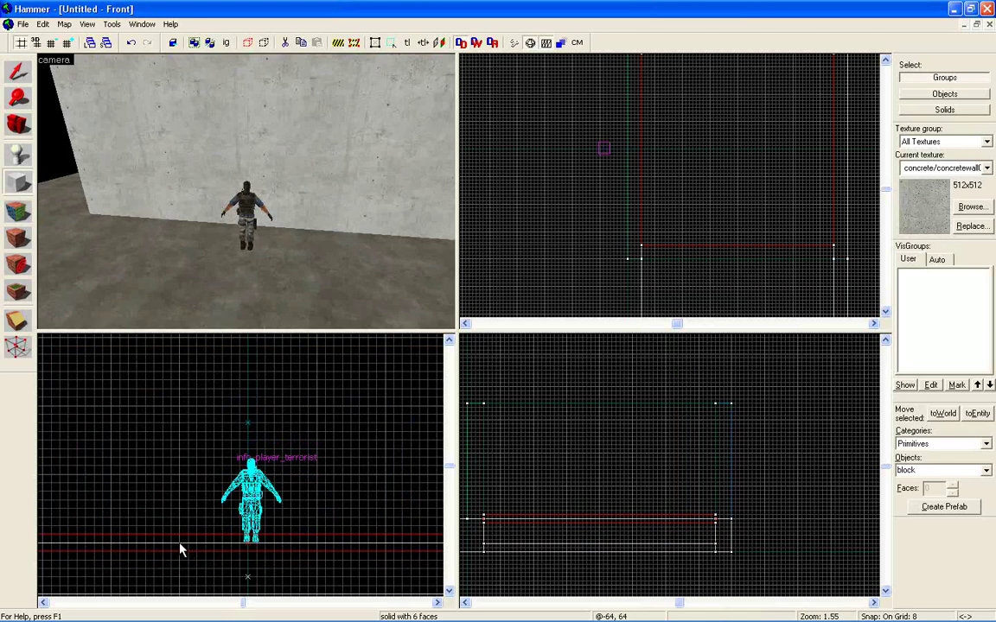
drag(180, 544, 321, 404)
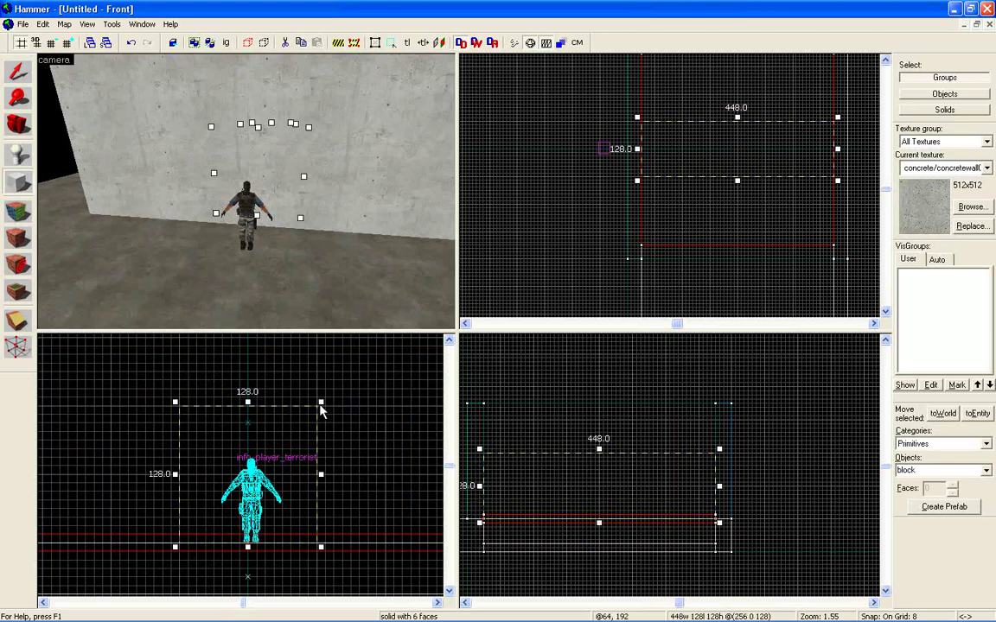
drag(696, 160, 683, 160)
click(682, 164)
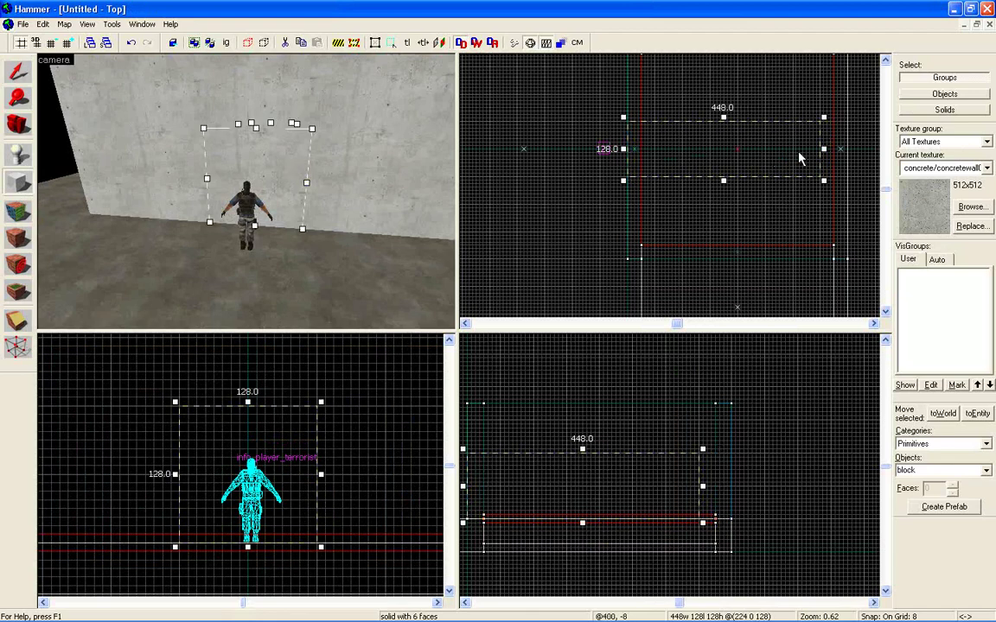
drag(822, 155, 645, 173)
right_click(646, 174)
click(645, 174)
key(shift+s)
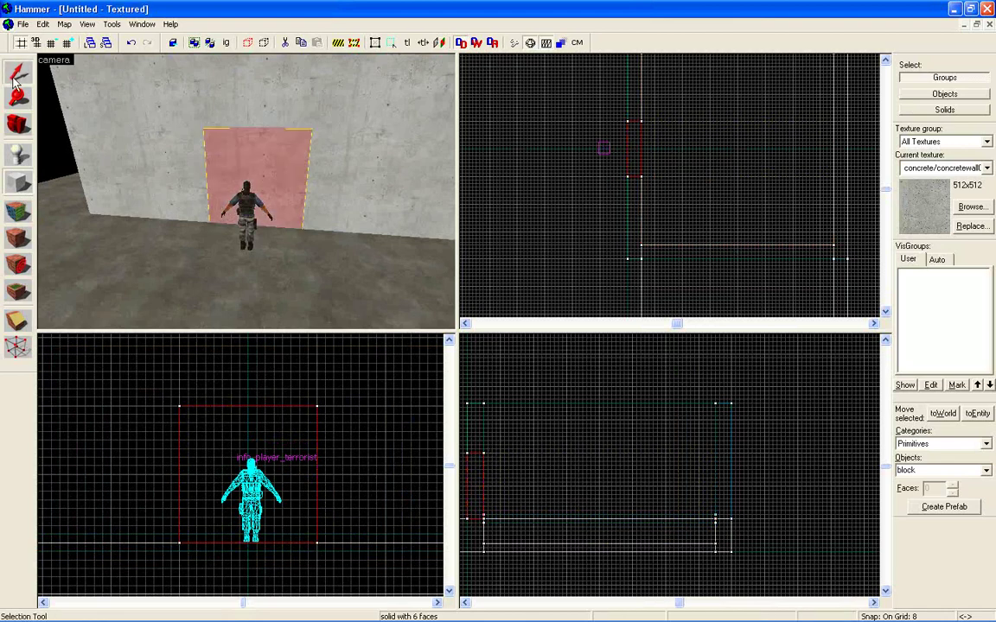
- Carve the doorway out of the front wall with the 128 x 128 block and delete that block
right_click(629, 134)
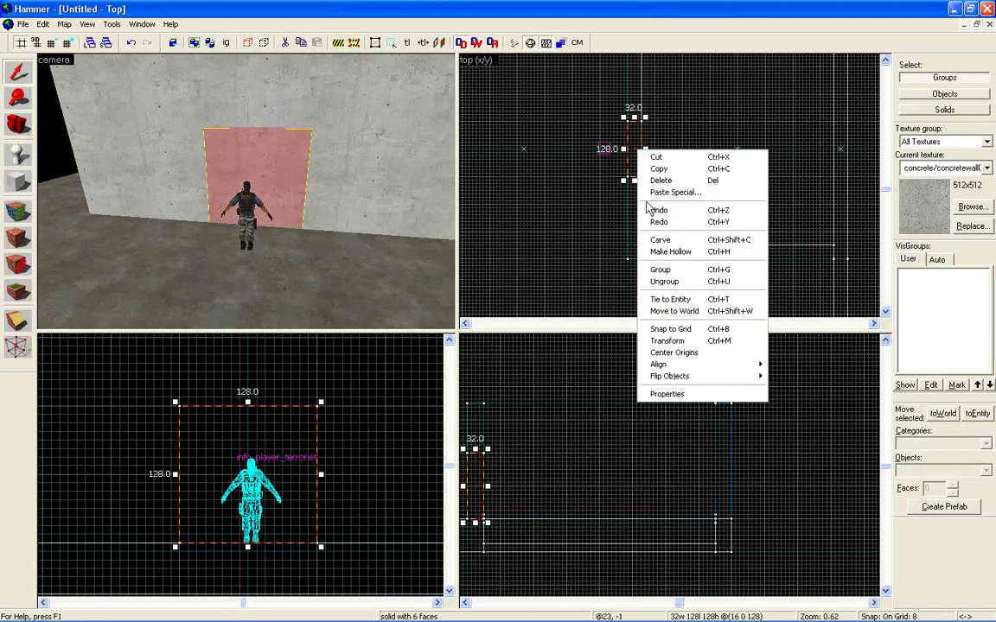
click(655, 245)
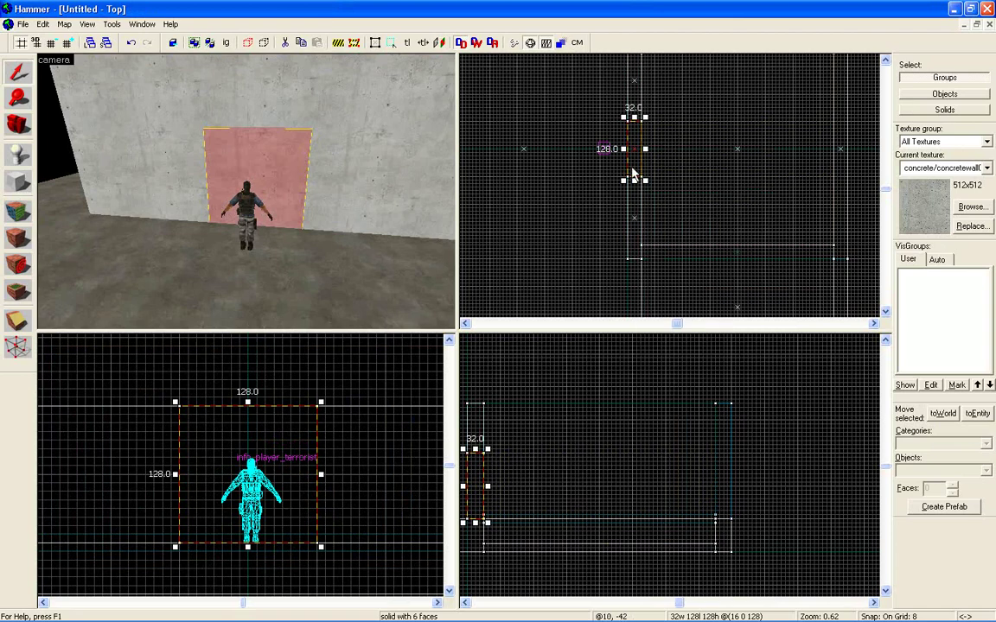
key(Delete)
- Texture the 448 x 448 slab between the walls with cs_havana/metal02, filtering the texture list by "metal"
key(z)
key(w)
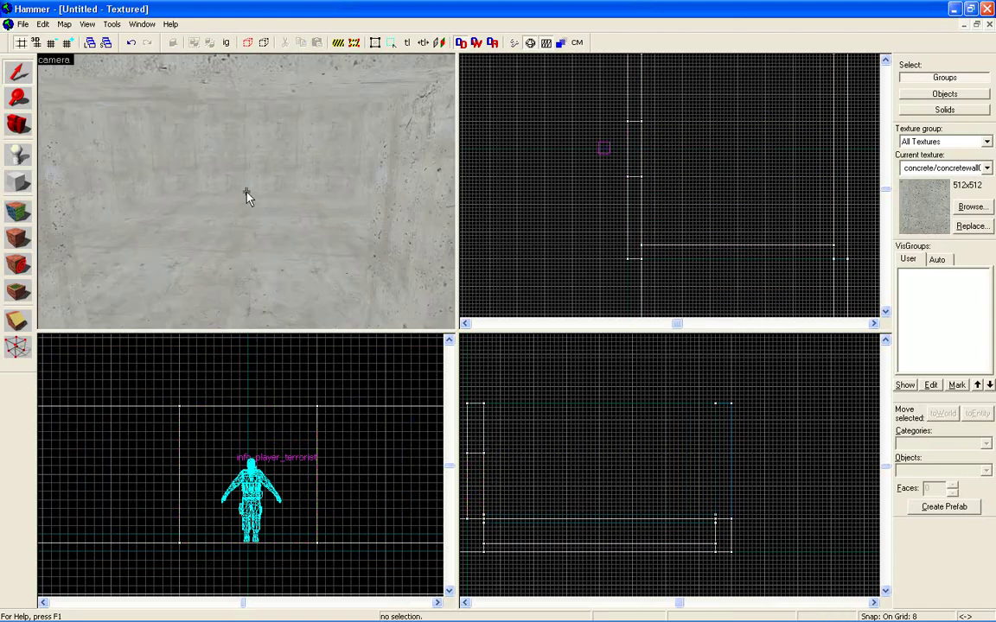
key(w)
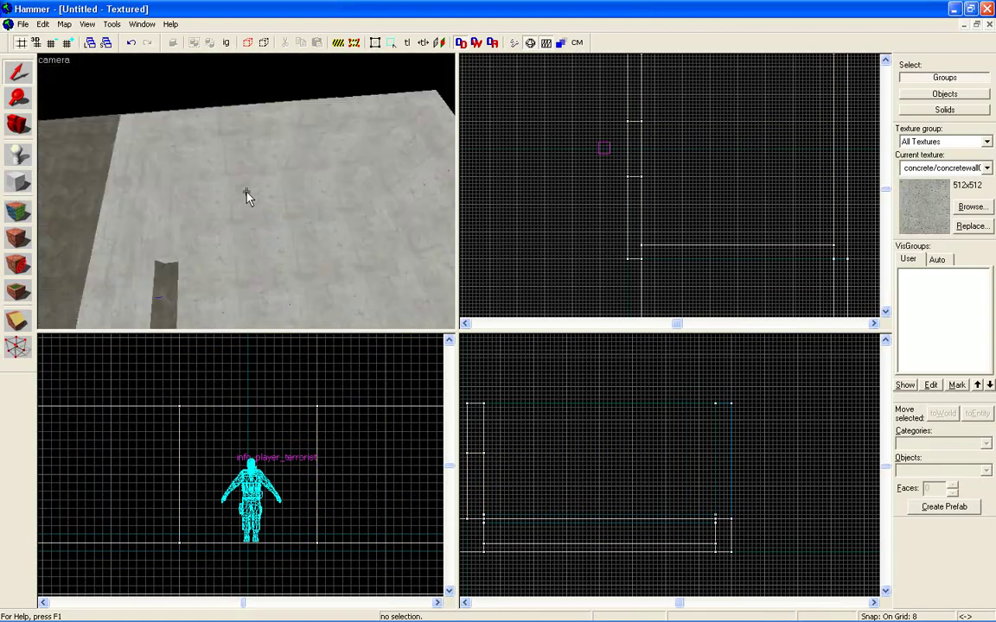
drag(247, 195, 246, 197)
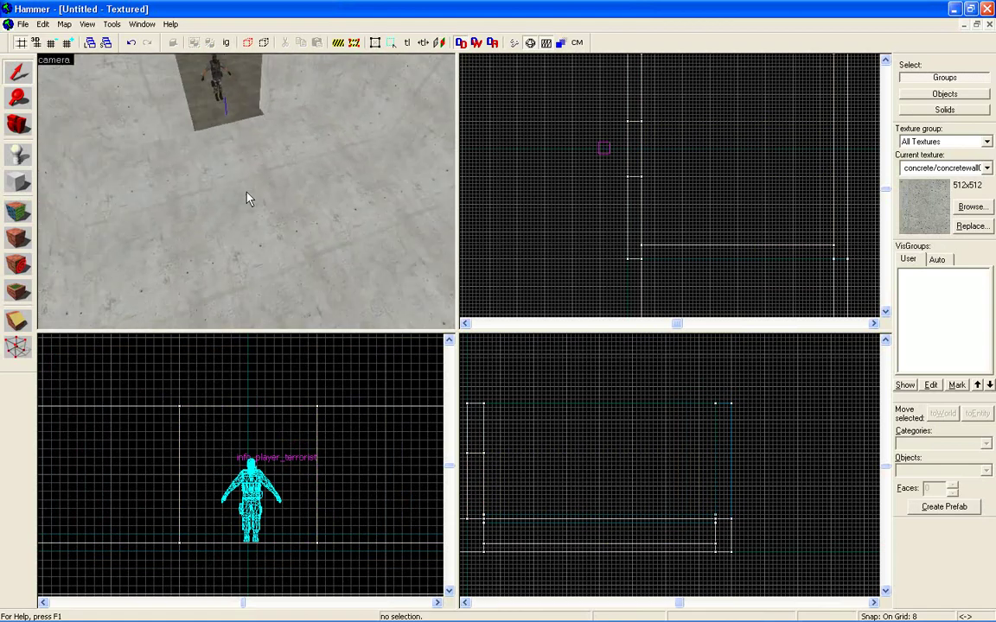
click(259, 241)
click(19, 216)
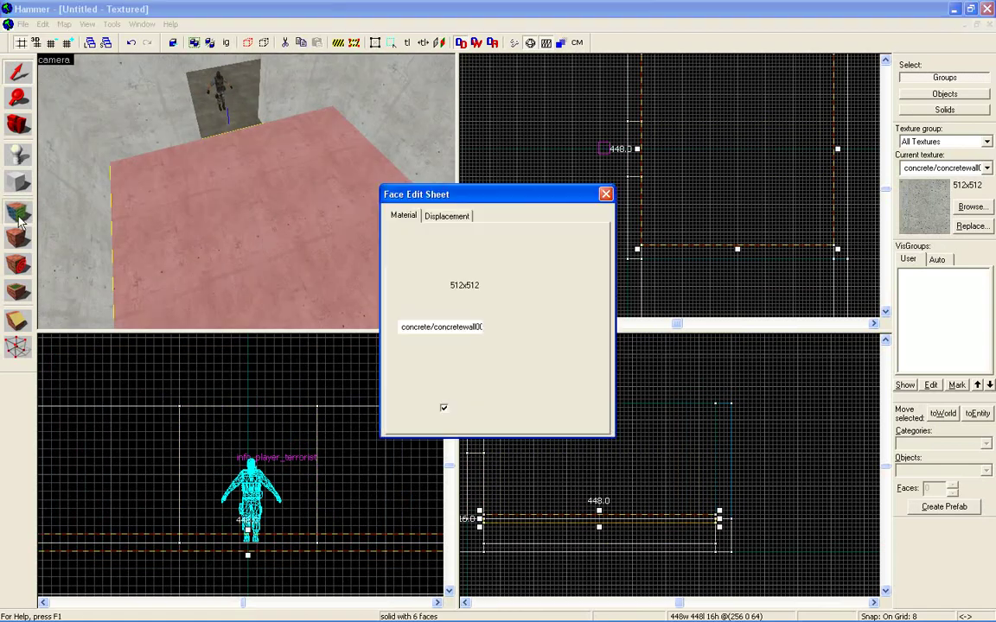
click(470, 367)
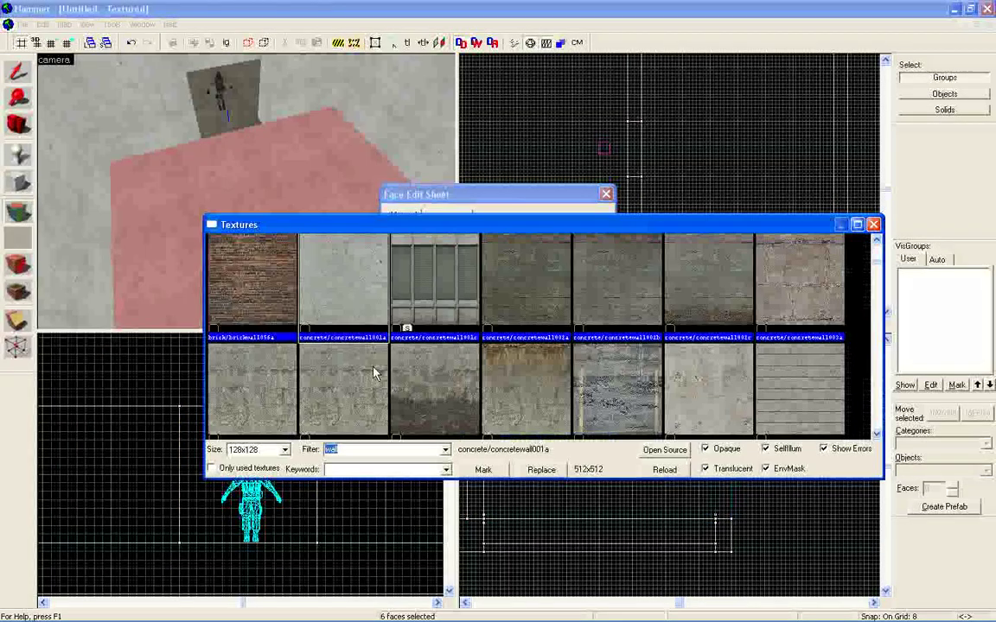
text(m)
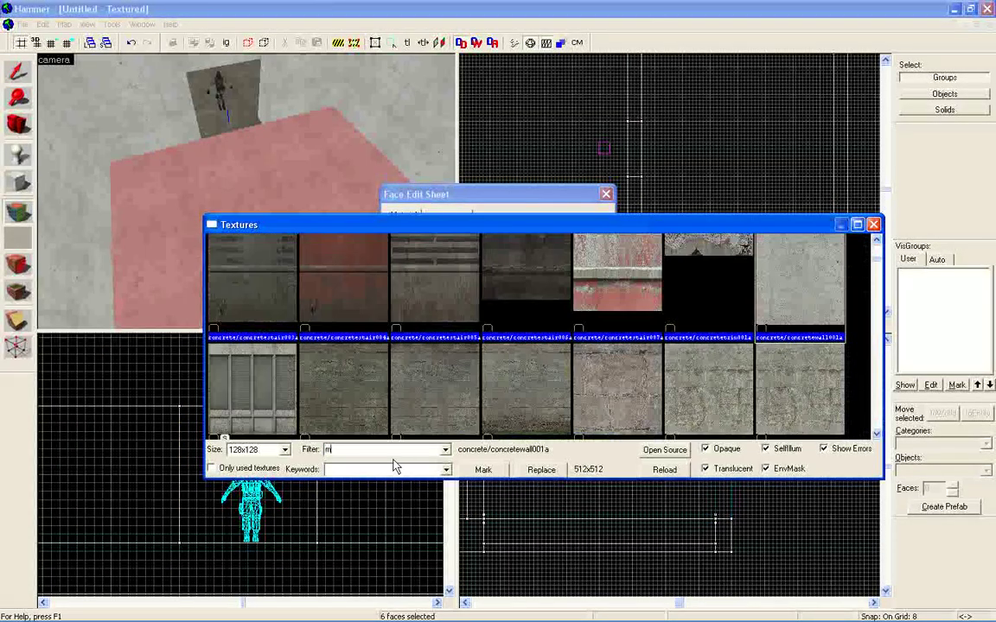
text(eaal)
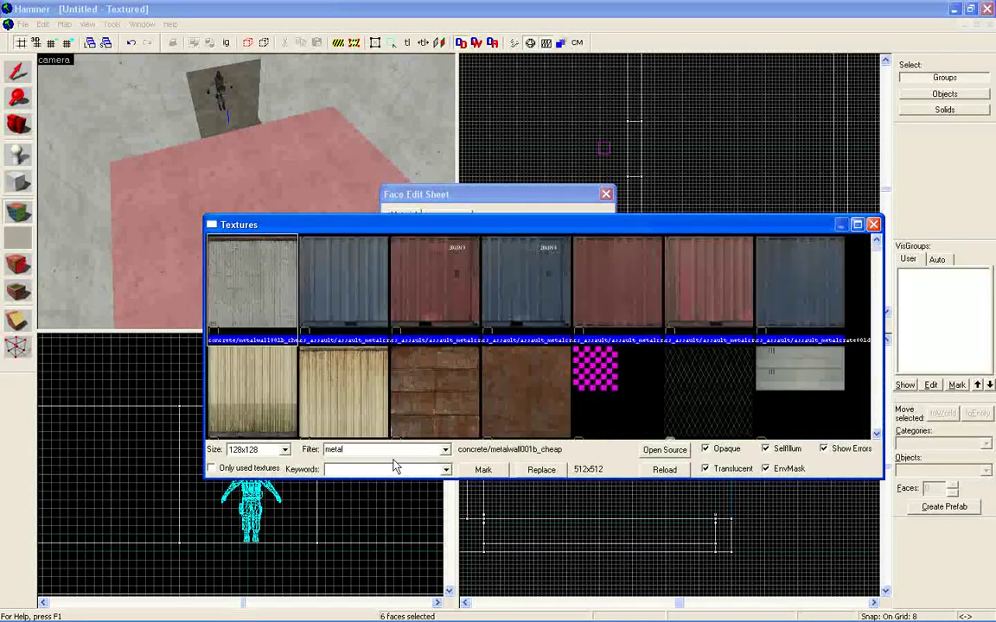
double_click(543, 409)
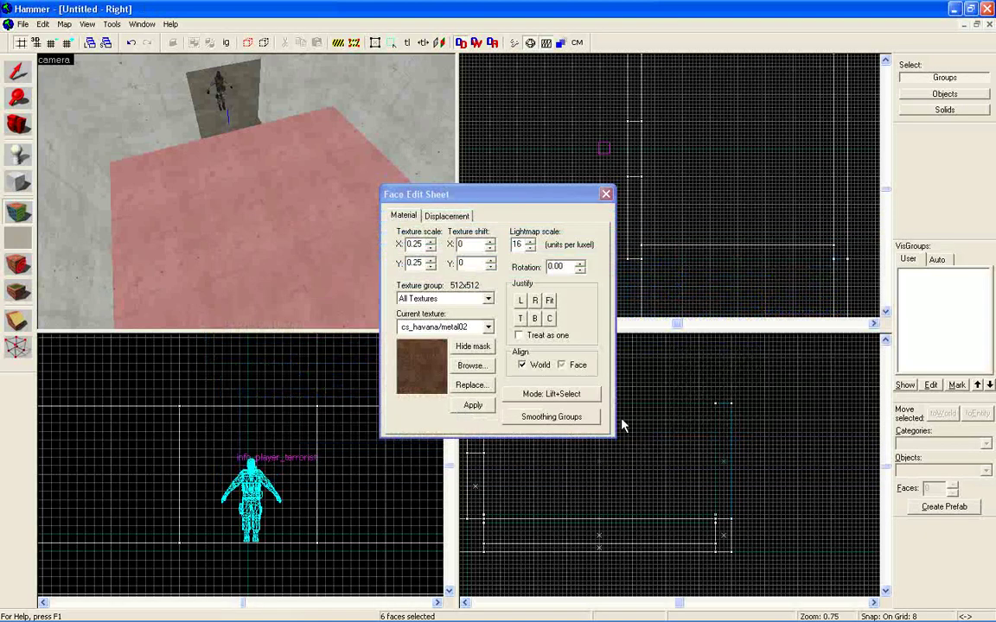
click(476, 407)
click(606, 195)
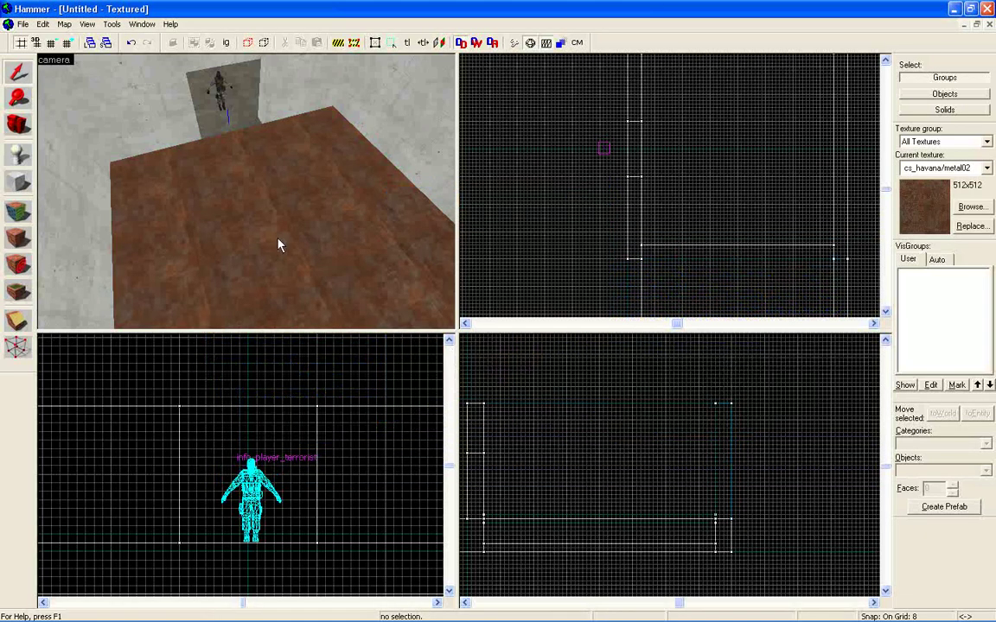
- Tie the metal slab between the walls to a brush entity of class func_movelinear
key(z)
key(w)
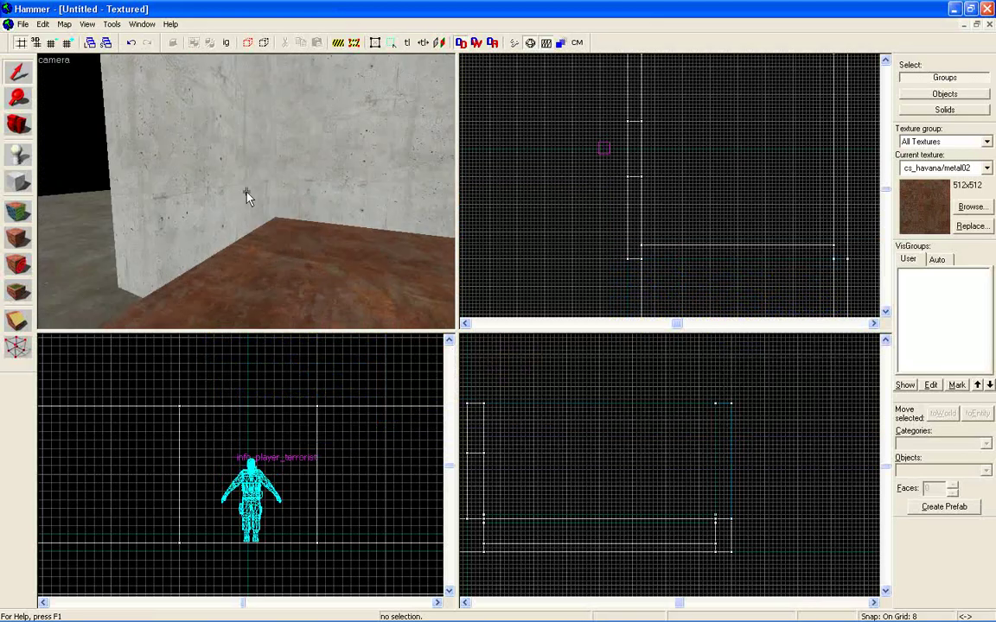
key(s)
click(258, 226)
key(w)
key(w)
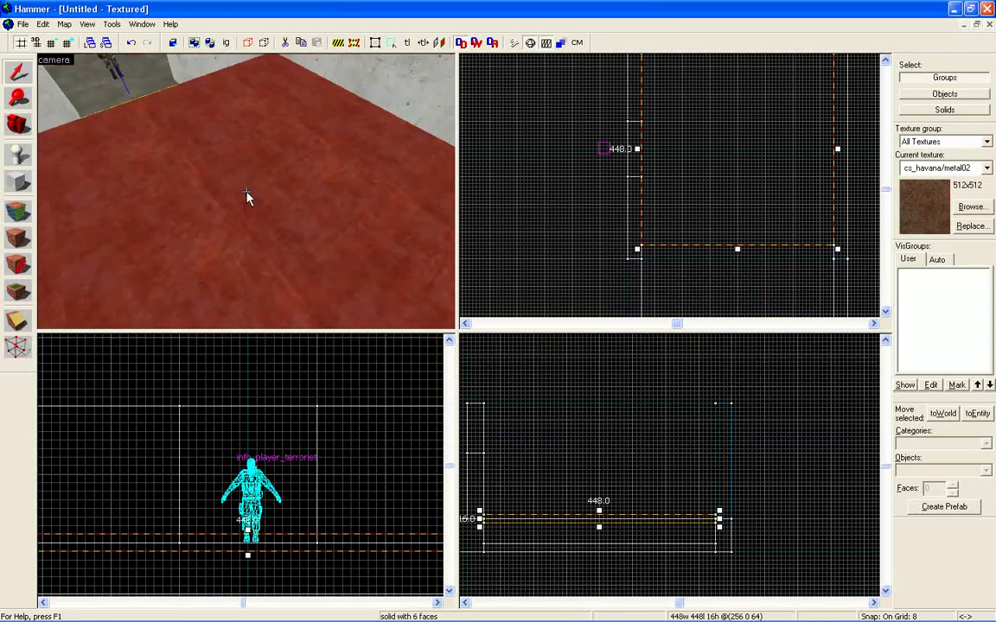
key(z)
key(ctrl+t)
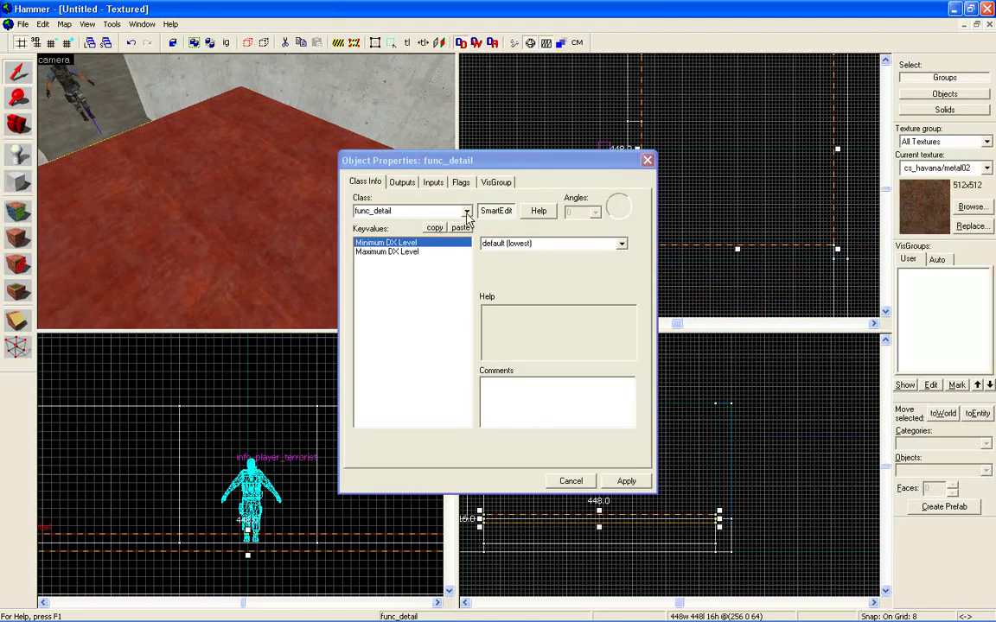
click(465, 211)
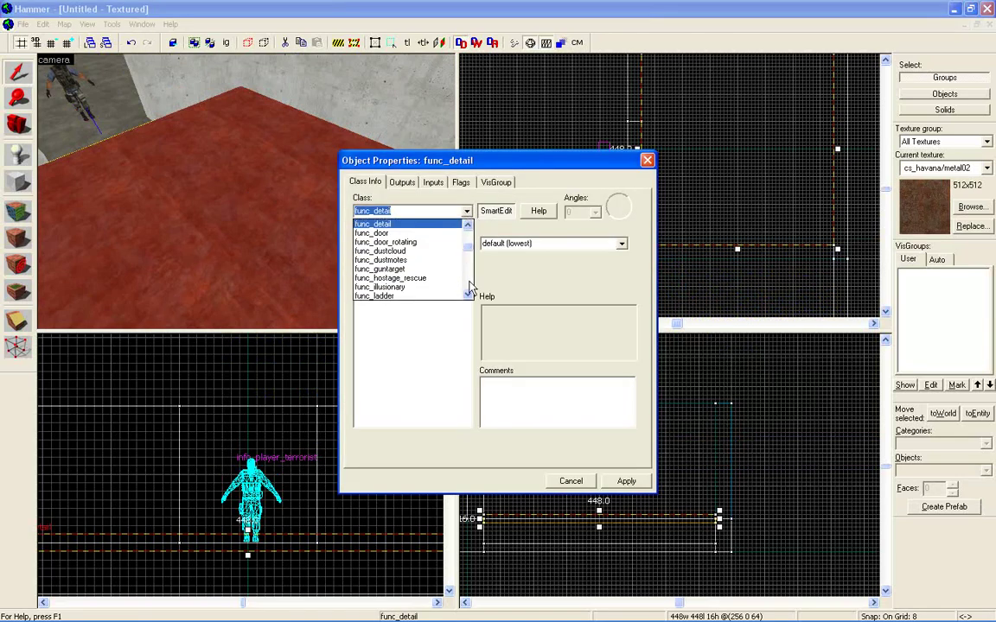
scroll(415, 270, down, 2)
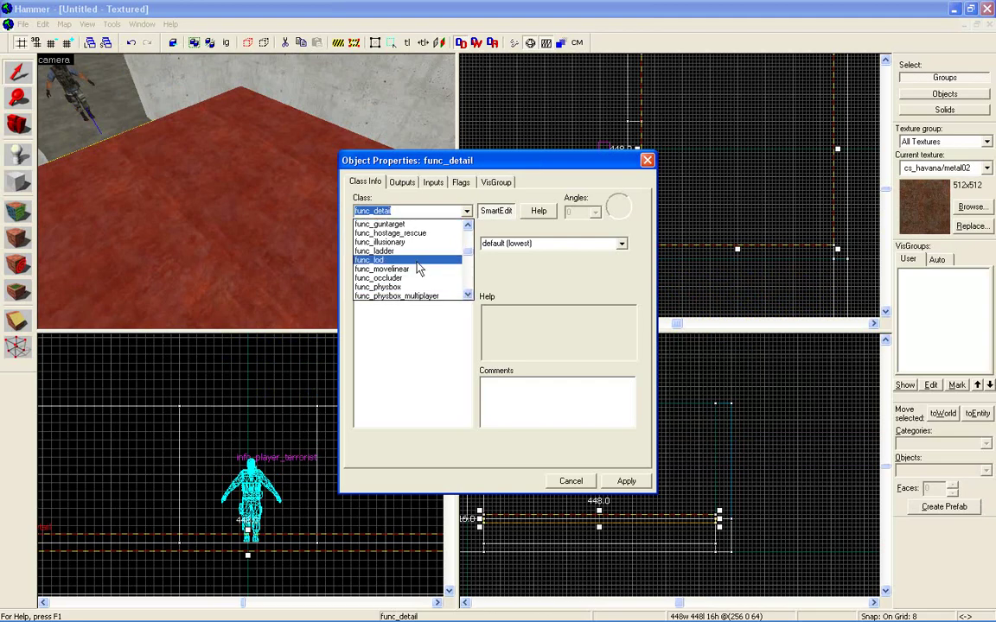
click(415, 270)
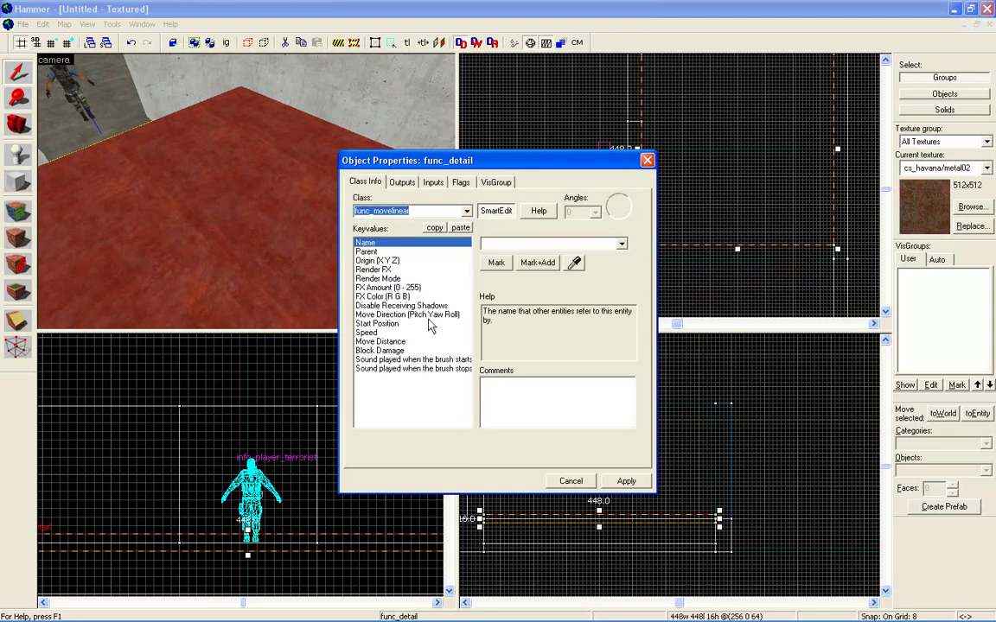
- Name the slab's func_movelinear entity "elevator 1" and apply the class and name
click(527, 245)
text(elevator 1)
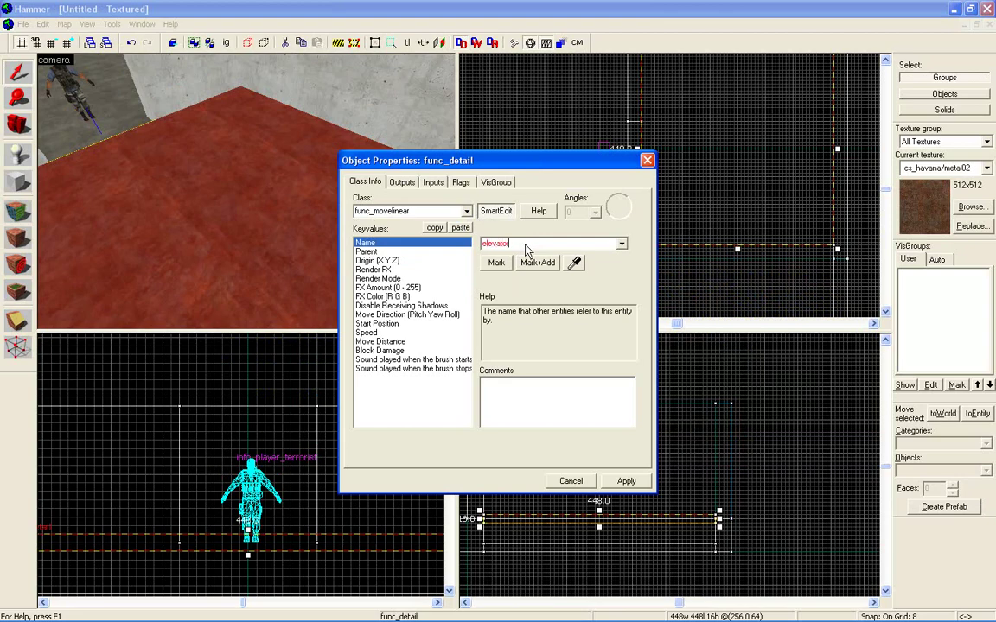
click(635, 483)
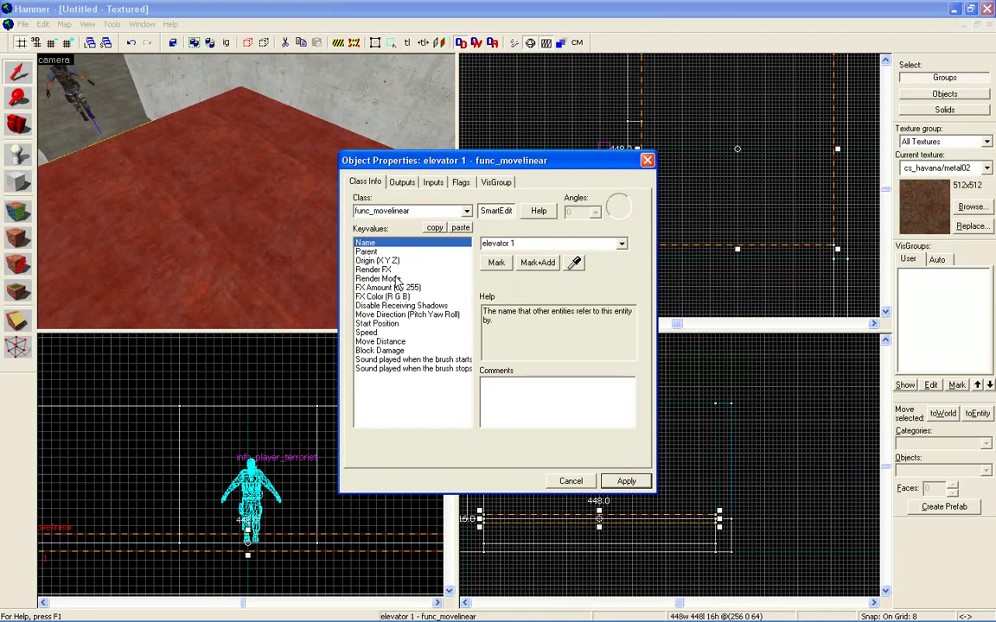
- Choose the move direction of the elevator 1 entity and set its speed to 70
click(390, 316)
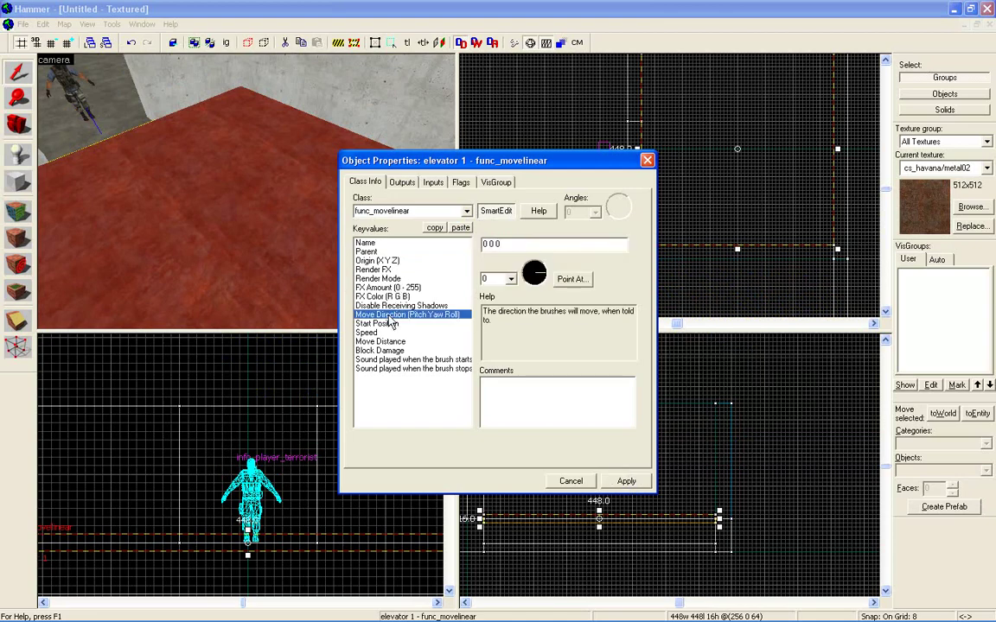
click(512, 280)
click(494, 294)
click(395, 324)
click(371, 332)
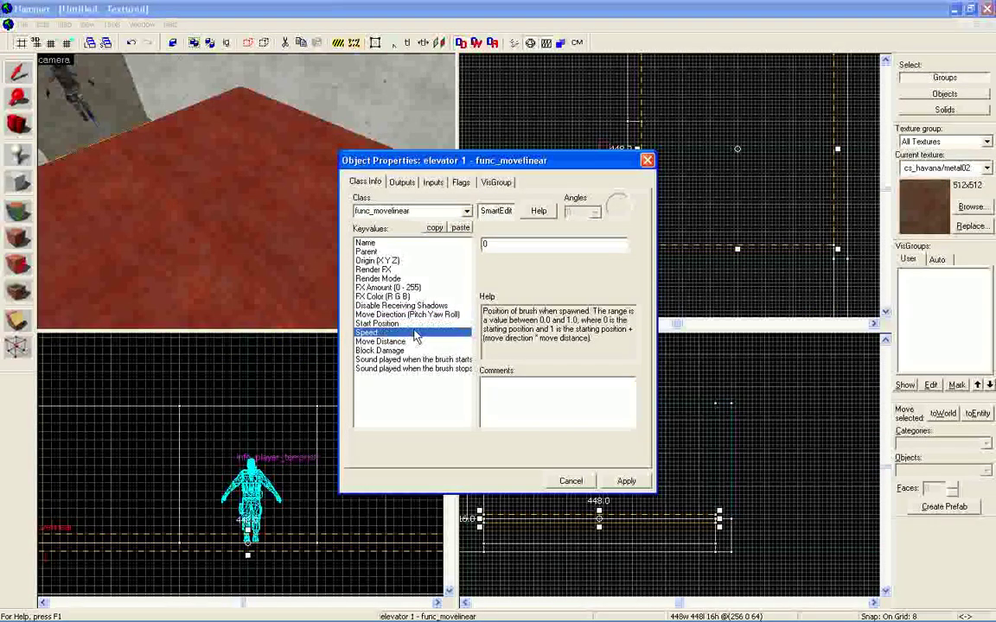
drag(505, 251, 474, 251)
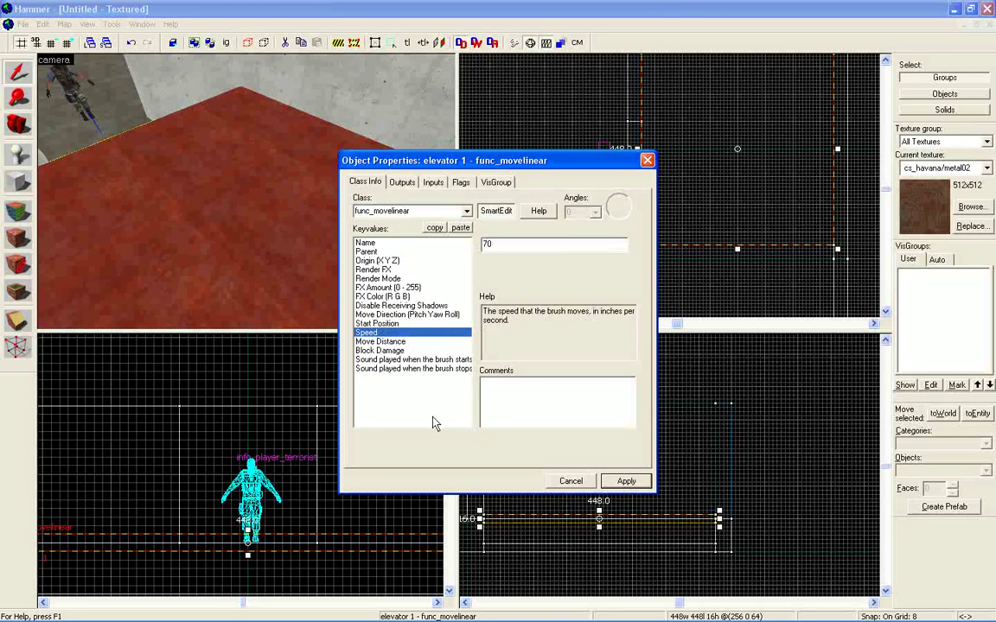
- Examine elevator 1's move distance setting and inspect the slab, walls and doorway from several angles
click(398, 341)
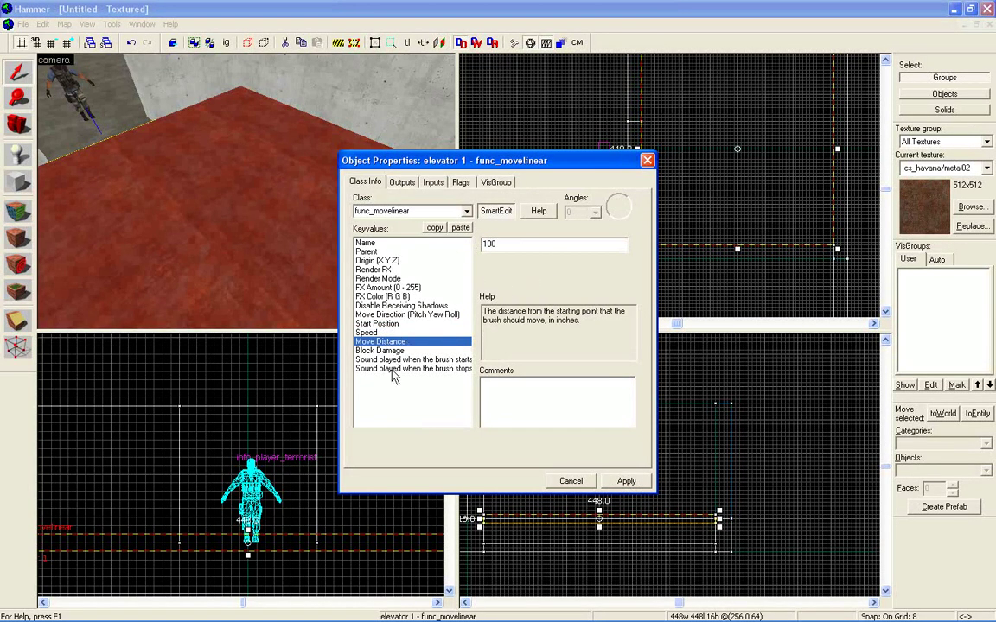
click(180, 264)
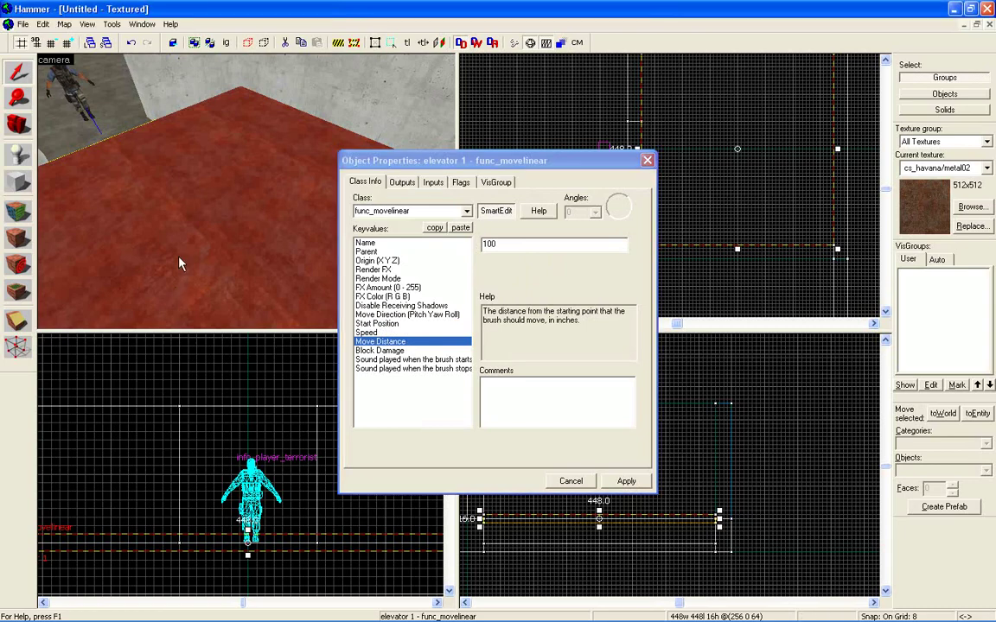
key(s)
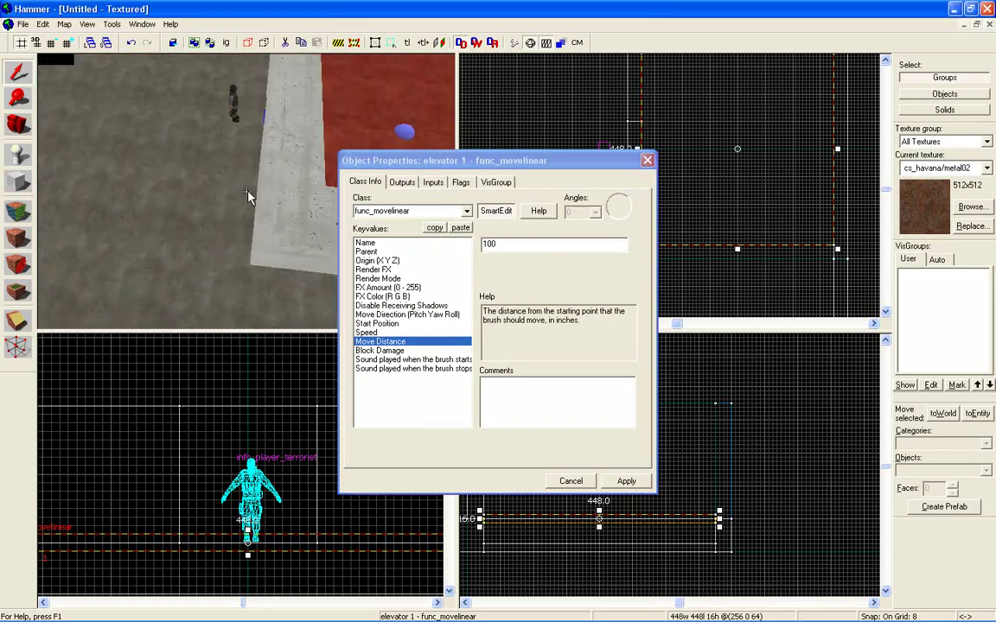
key(w)
key(s)
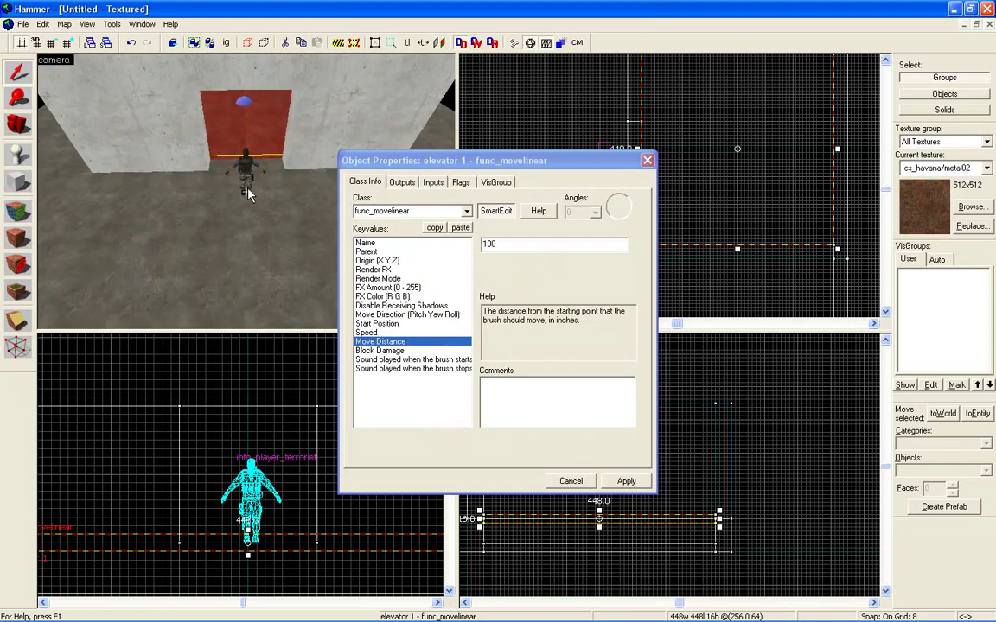
key(w)
key(w)
key(s)
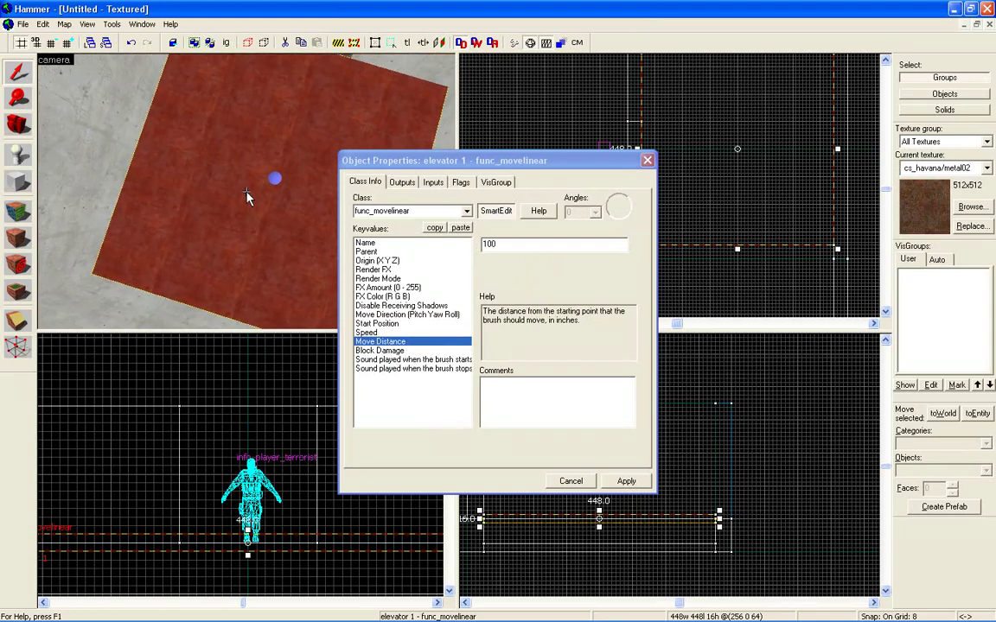
key(Right)
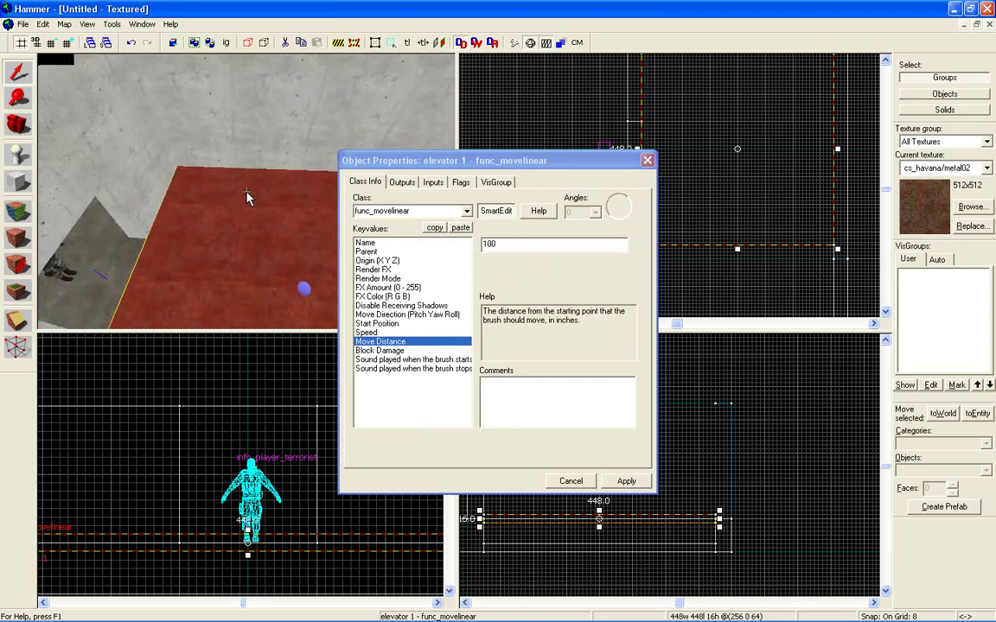
key(w)
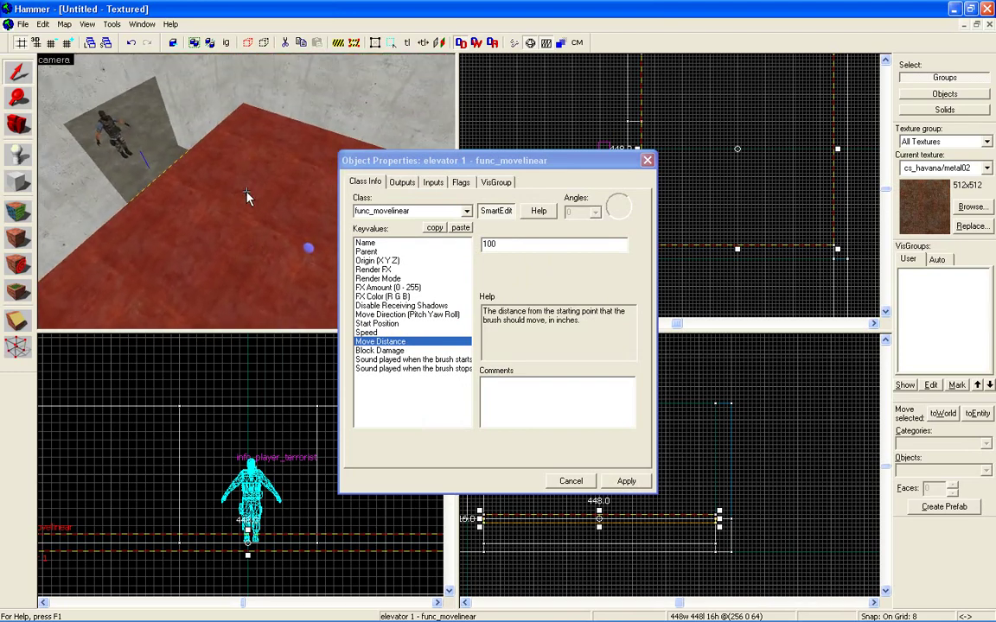
key(z)
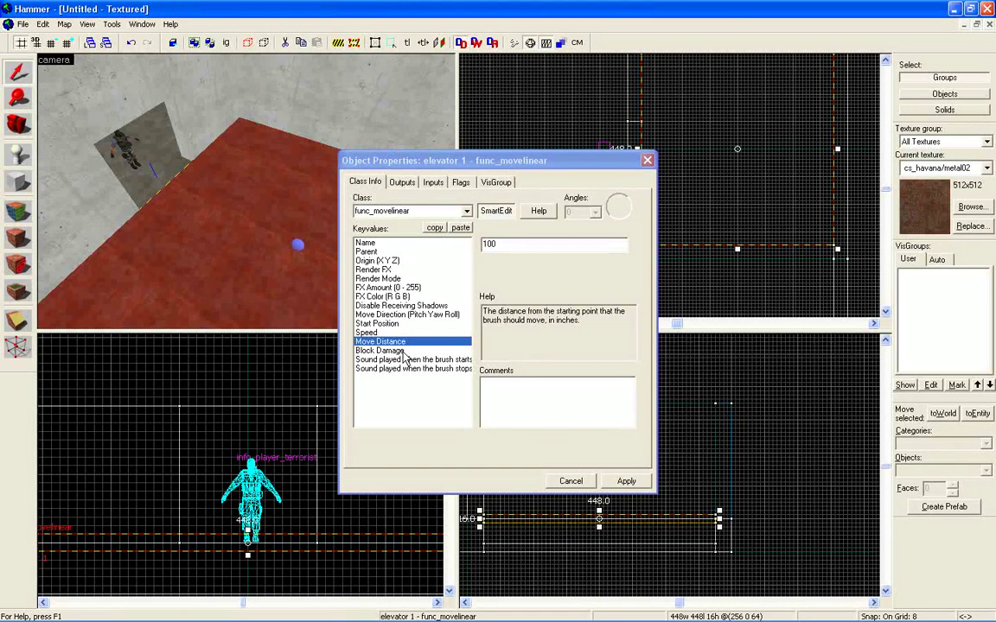
- Review the available start-movement sounds and the flags of elevator 1 without choosing any, and close its properties
click(403, 360)
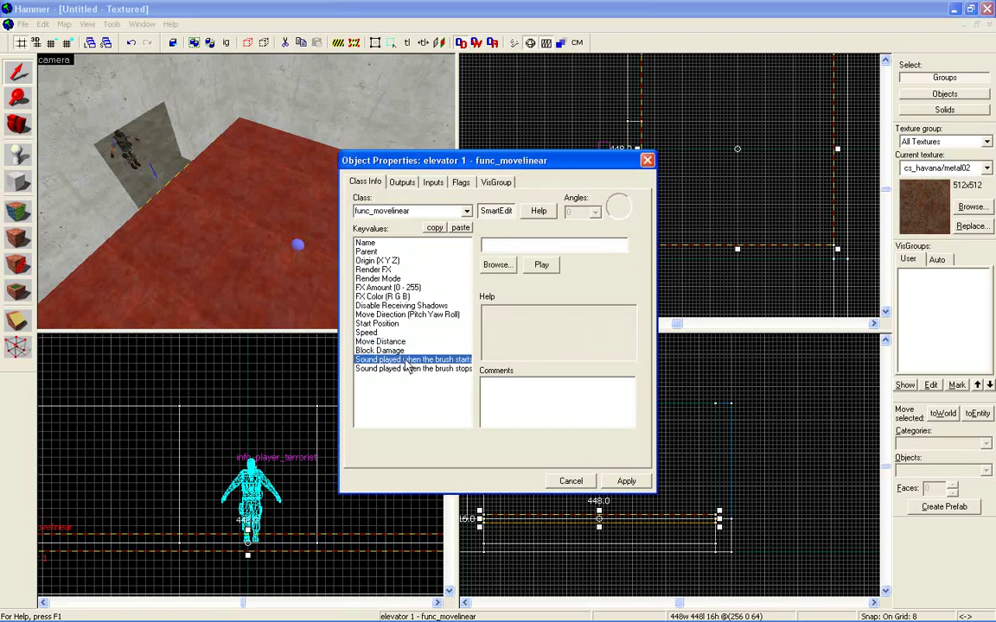
click(497, 265)
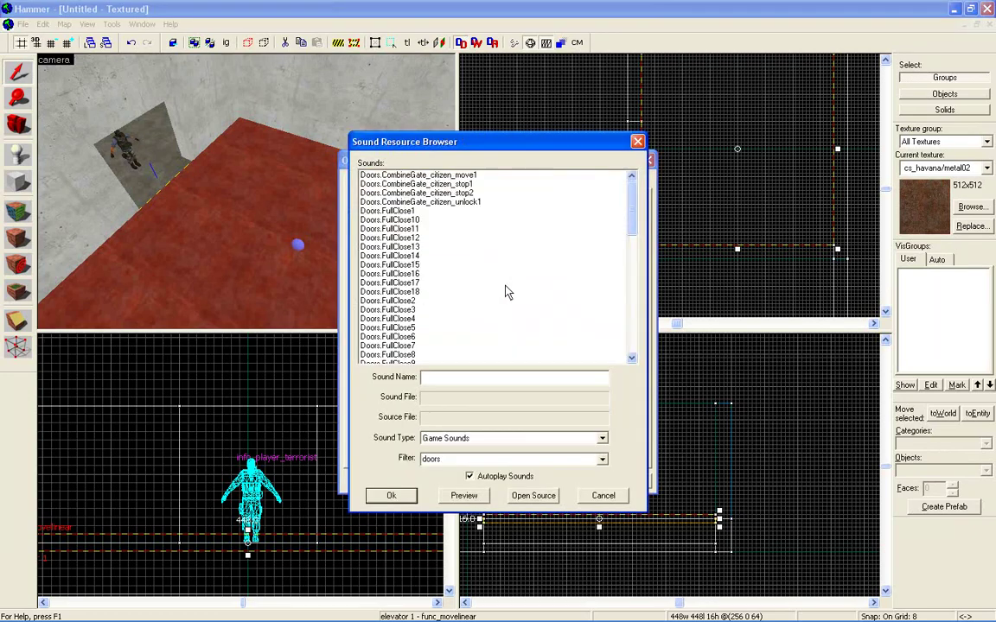
click(603, 496)
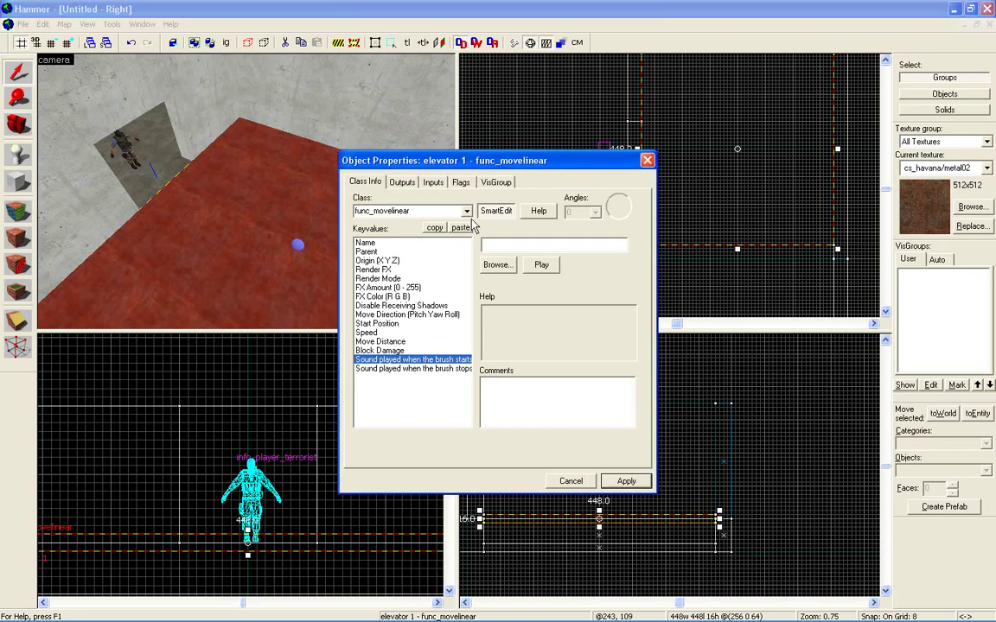
click(461, 182)
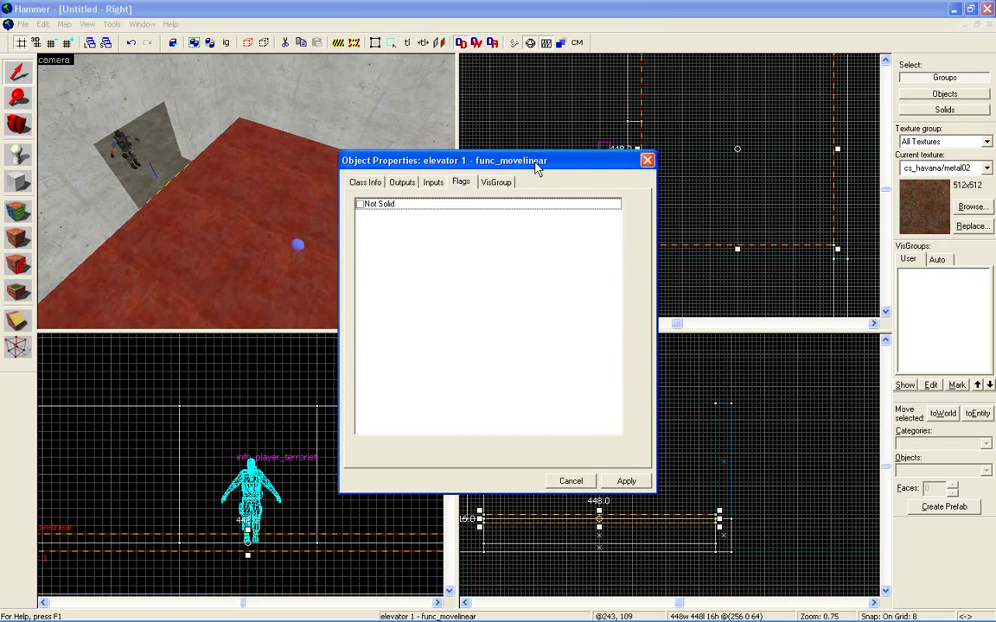
click(646, 160)
- Prepare a new block with the cs_assault/metalwall001a texture from the metal-filtered textures
key(w)
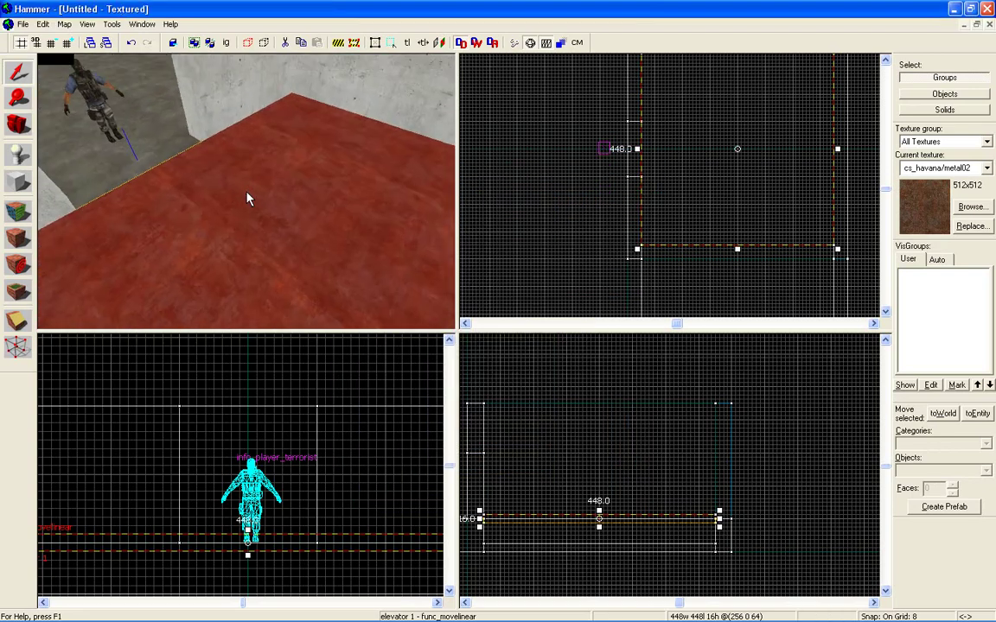
click(18, 181)
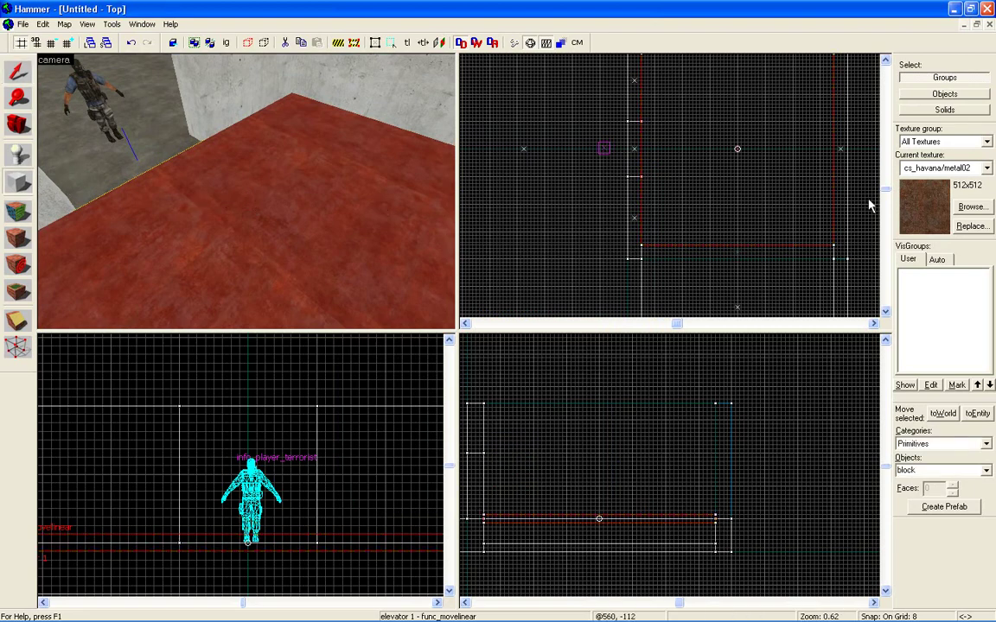
click(971, 206)
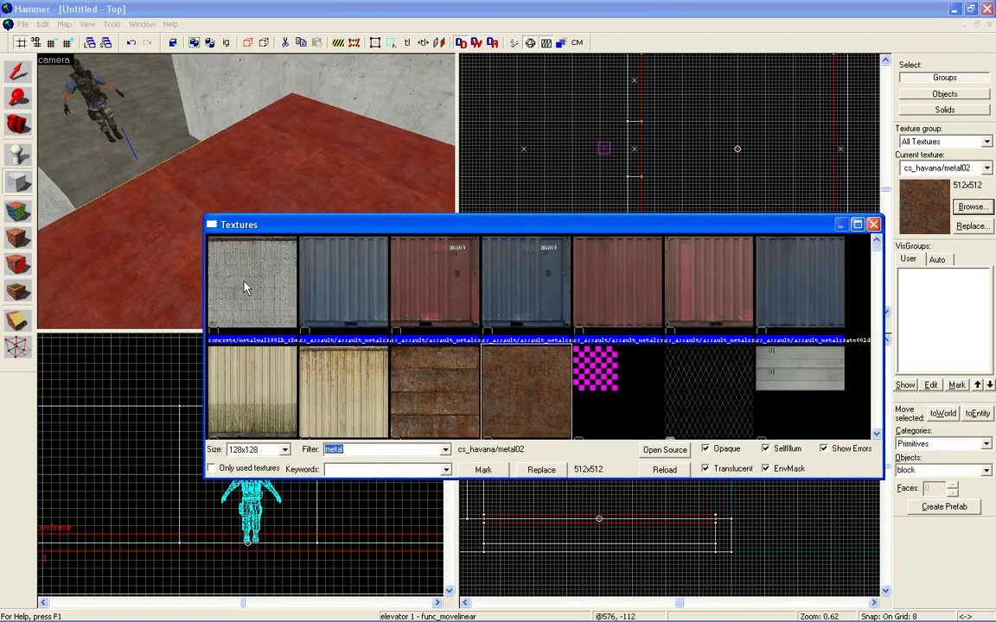
double_click(333, 379)
- Create a block of 24 by 24 units, 64 units high, on the elevator floor against the wall beside the doorway
scroll(645, 119, up, 5)
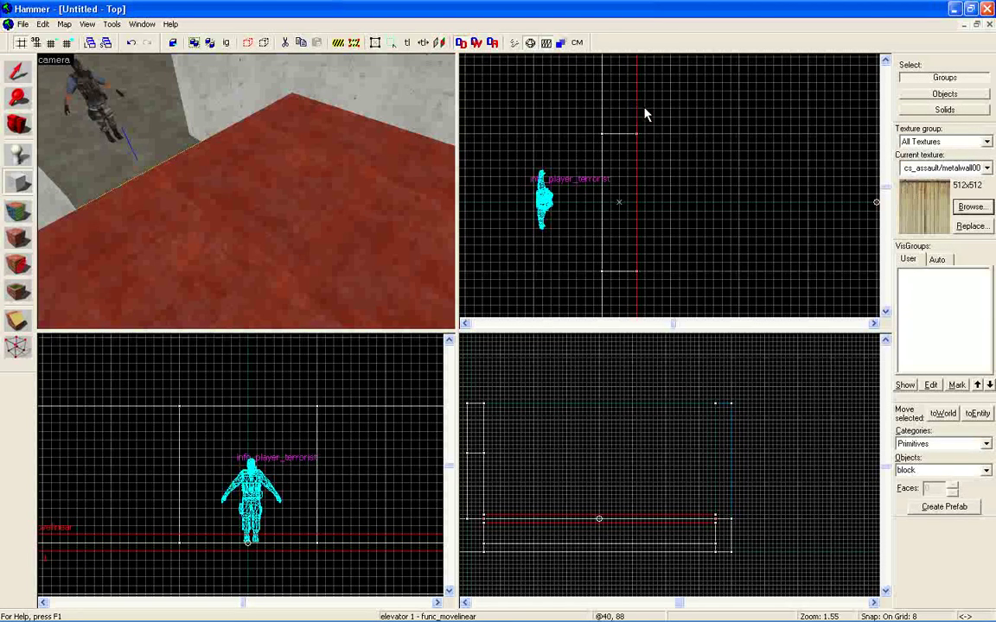
drag(638, 110, 661, 140)
key(Return)
scroll(494, 517, up, 7)
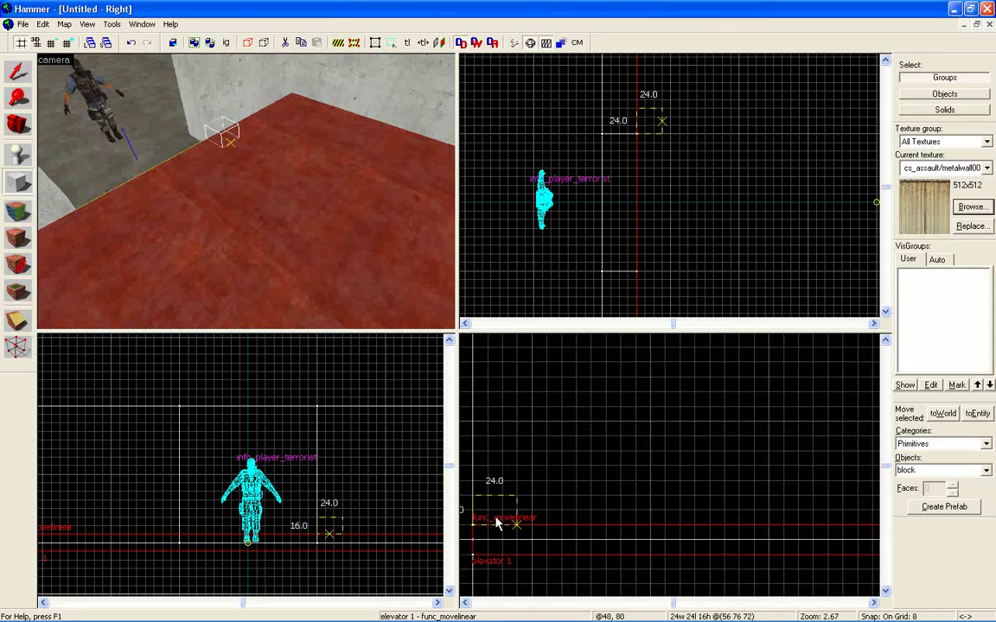
click(495, 524)
drag(495, 506, 495, 420)
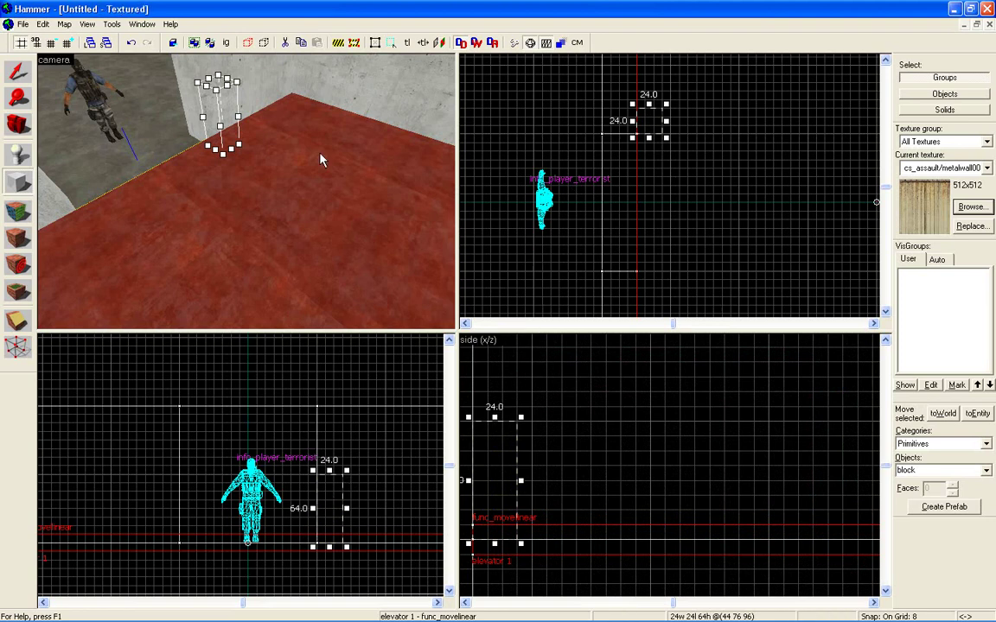
key(Return)
key(w)
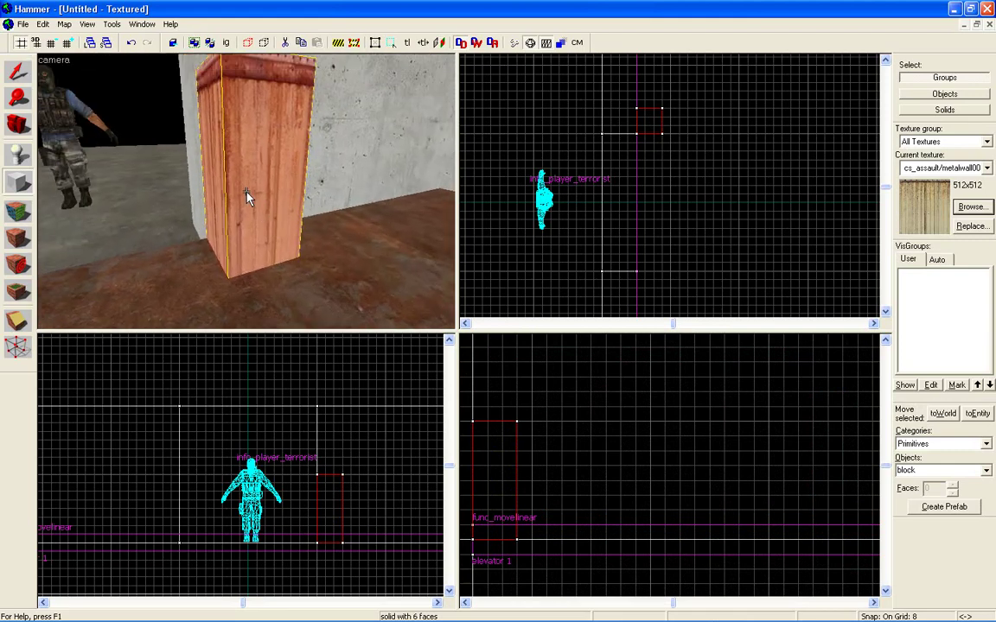
key(s)
key(Right)
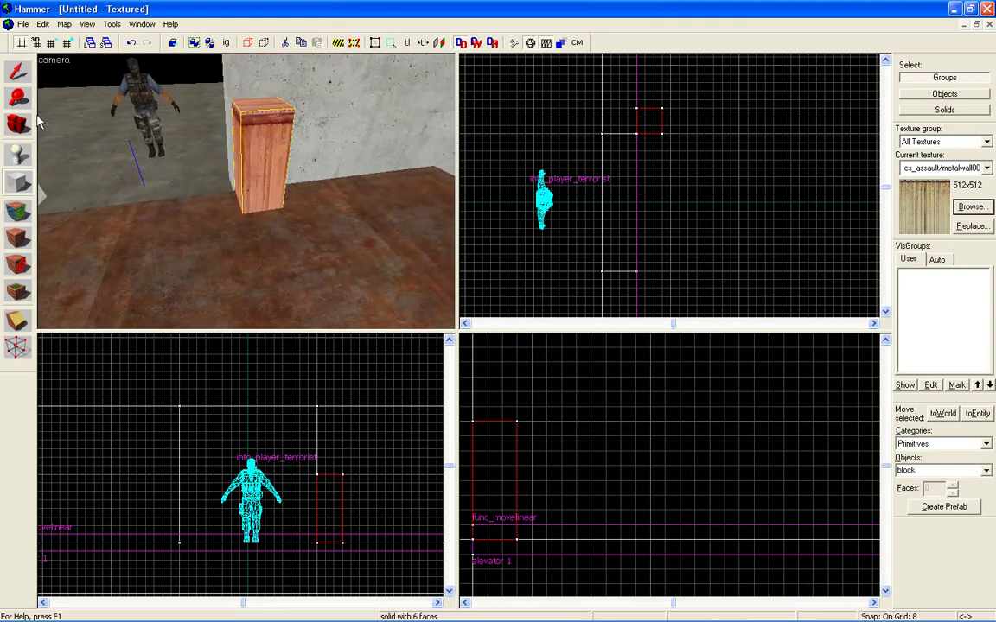
- Narrow the block into a post 12 by 12 units in plan, using a grid of 4
click(18, 71)
scroll(657, 125, up, 6)
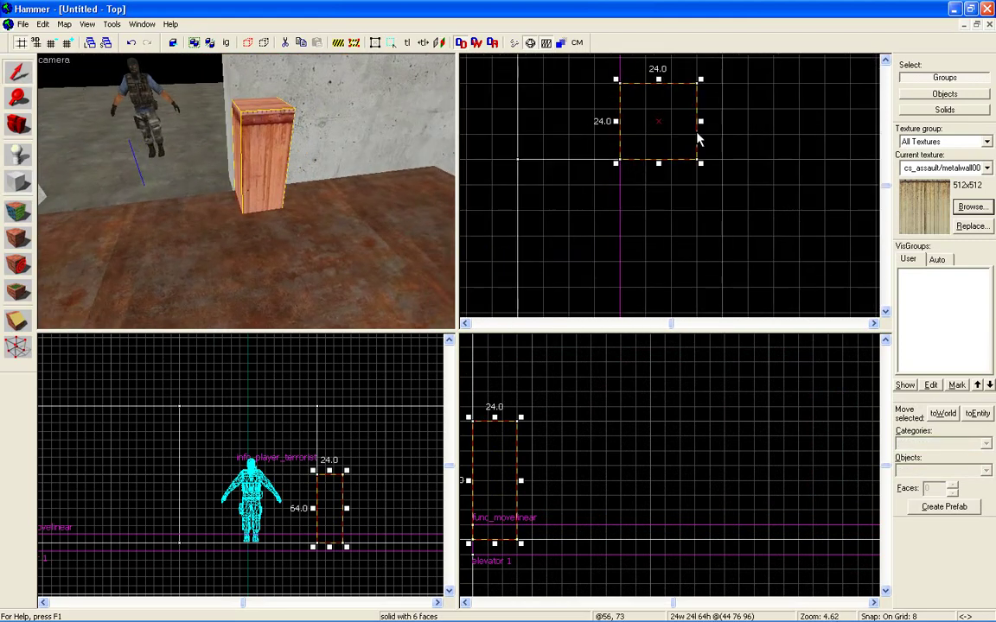
key(bracketleft)
drag(658, 80, 659, 109)
drag(657, 164, 656, 138)
drag(700, 112, 662, 122)
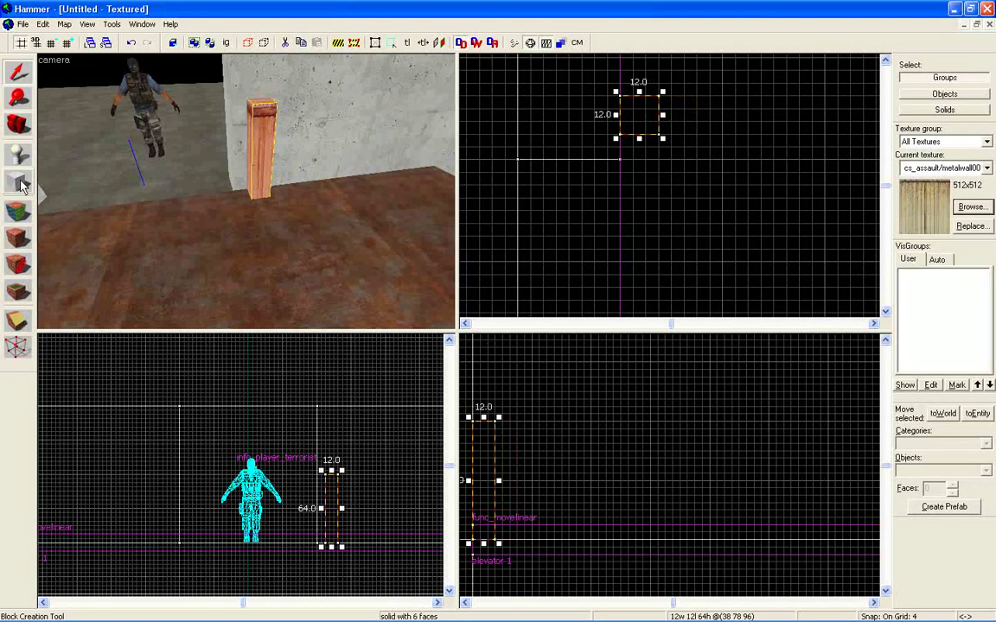
- Outline a block 6 by 8 units in plan overlapping the post's room-facing side, using a grid of 2
scroll(603, 127, up, 2)
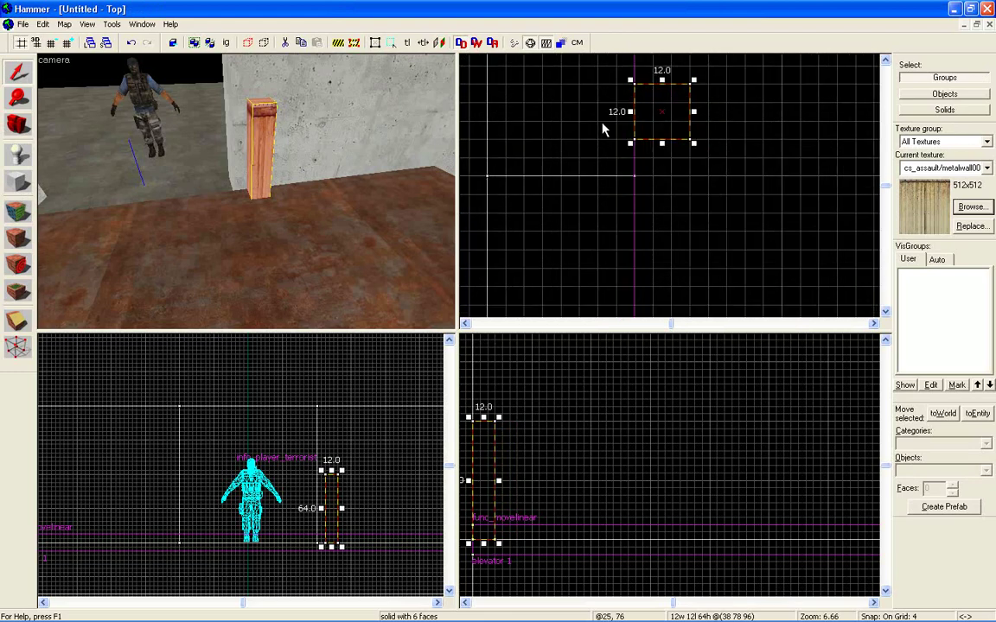
key(bracketleft)
click(18, 181)
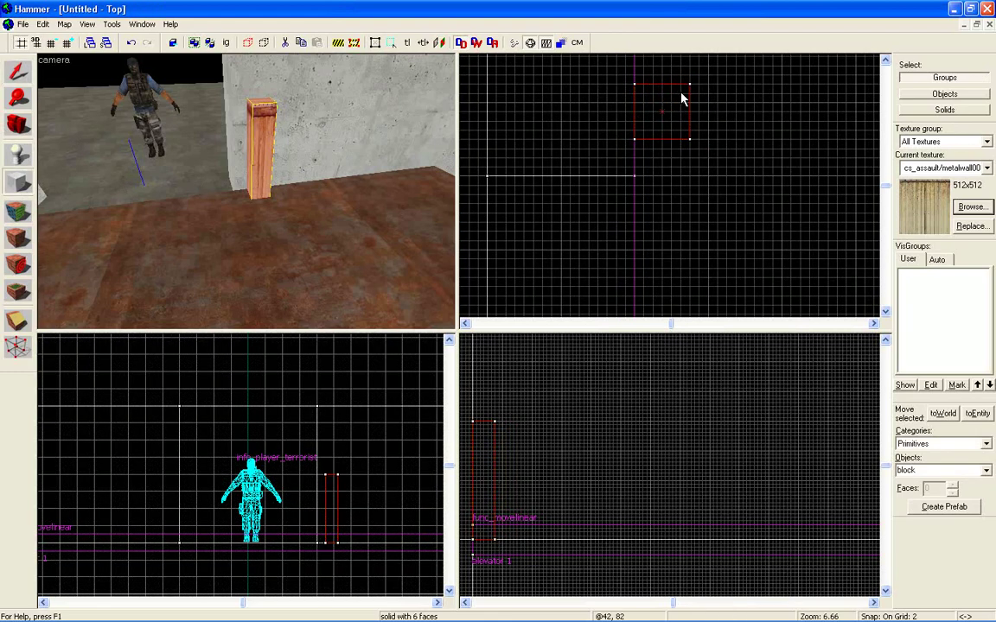
drag(681, 95, 703, 138)
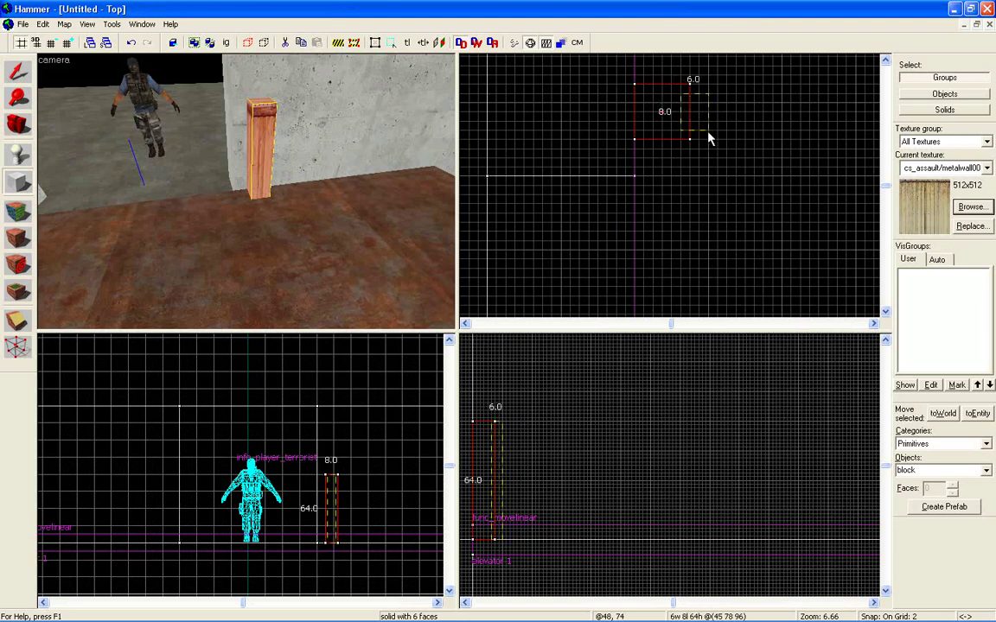
key(Return)
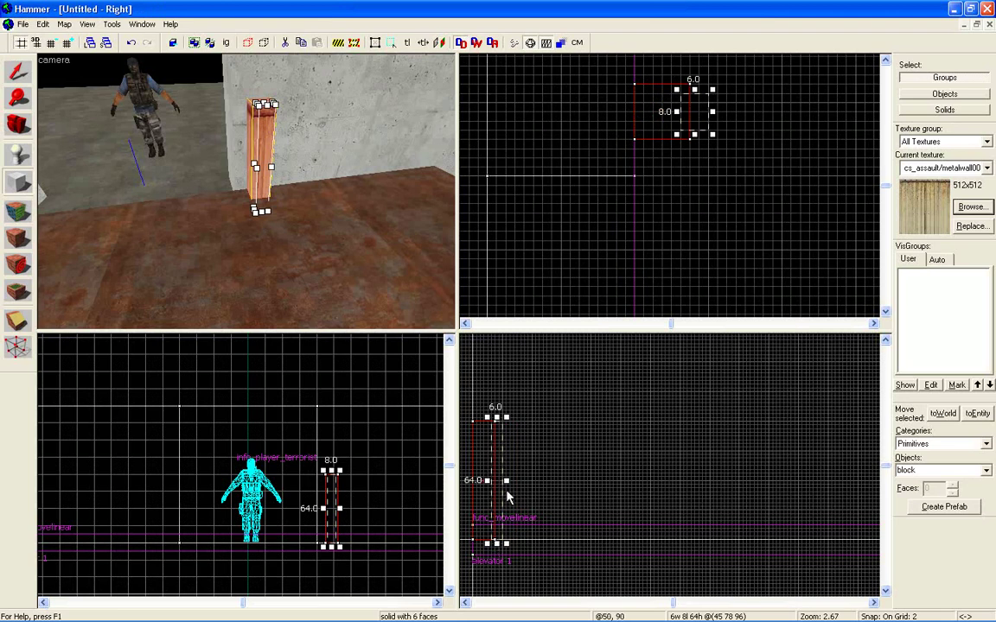
- Shorten the outlined block to 14 units high near the top of the post and create it
drag(496, 418, 496, 423)
drag(496, 545, 496, 455)
key(w)
key(d)
key(s)
key(a)
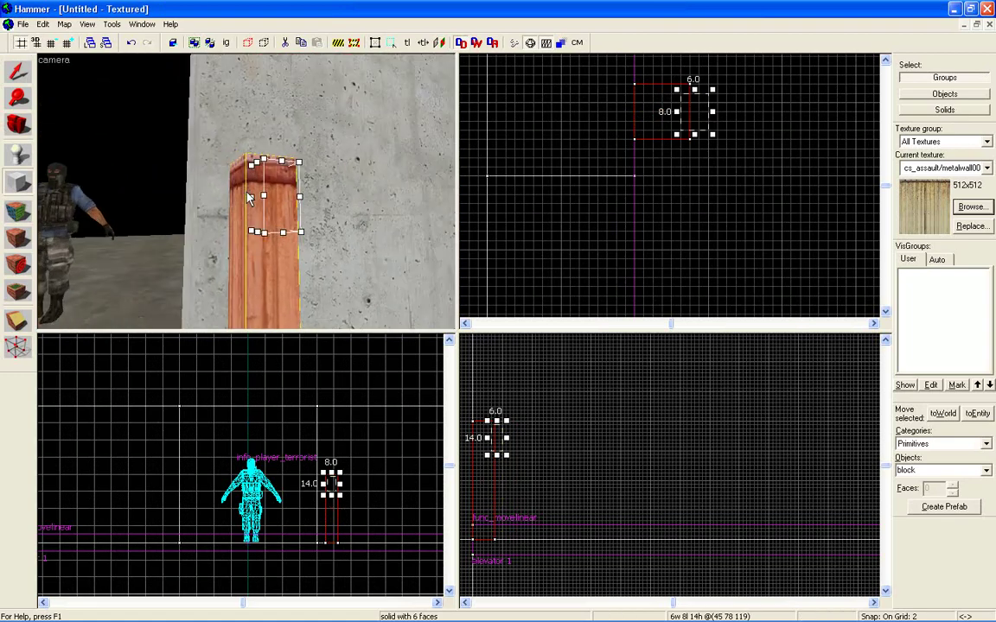
key(Return)
key(w)
key(z)
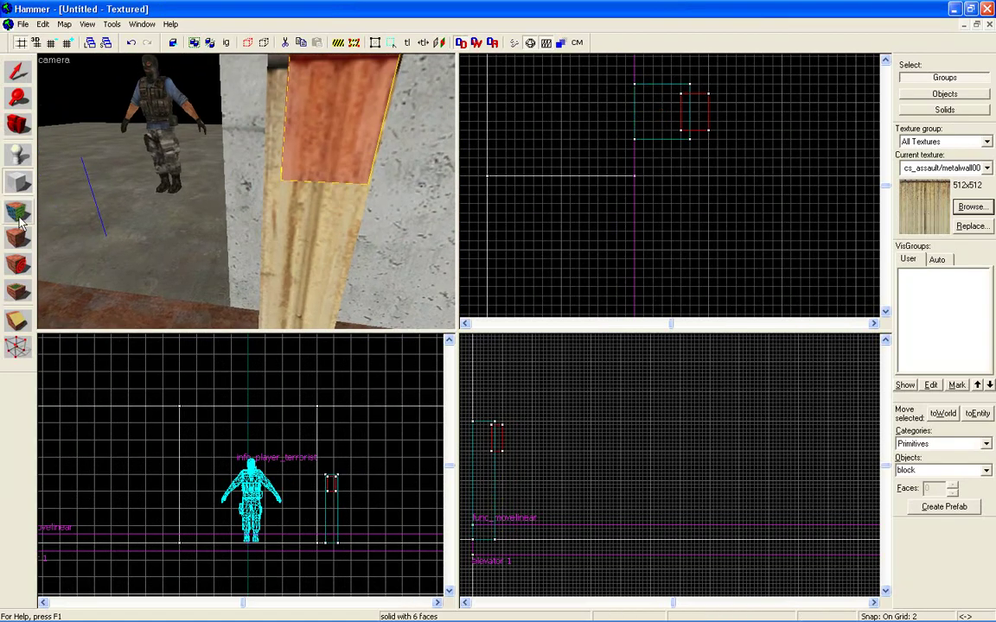
- Find the props/doorbutton002a texture with the filter "button" and apply it to the small block on the post
click(17, 210)
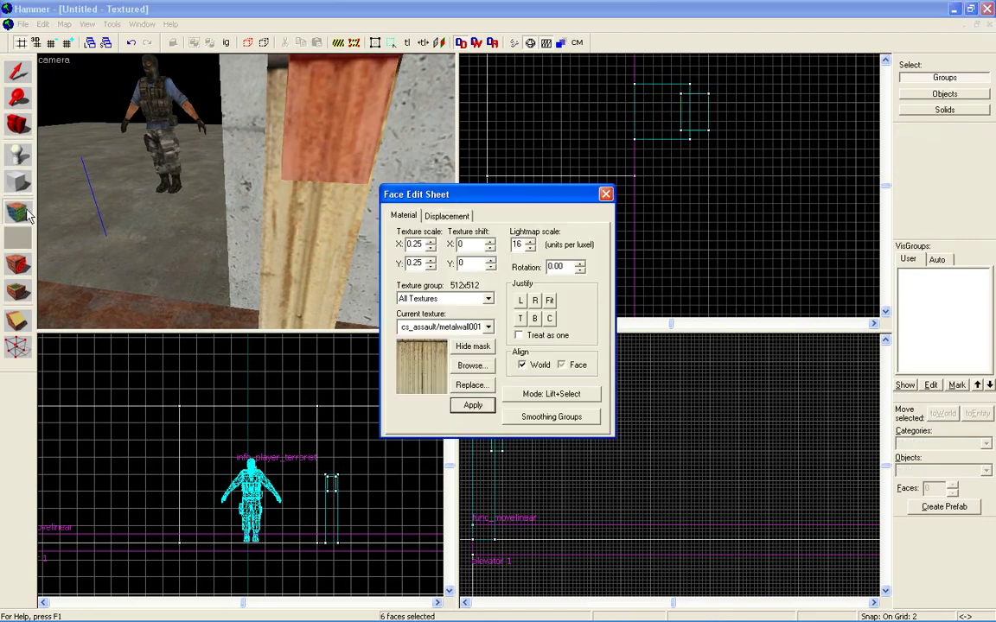
click(470, 366)
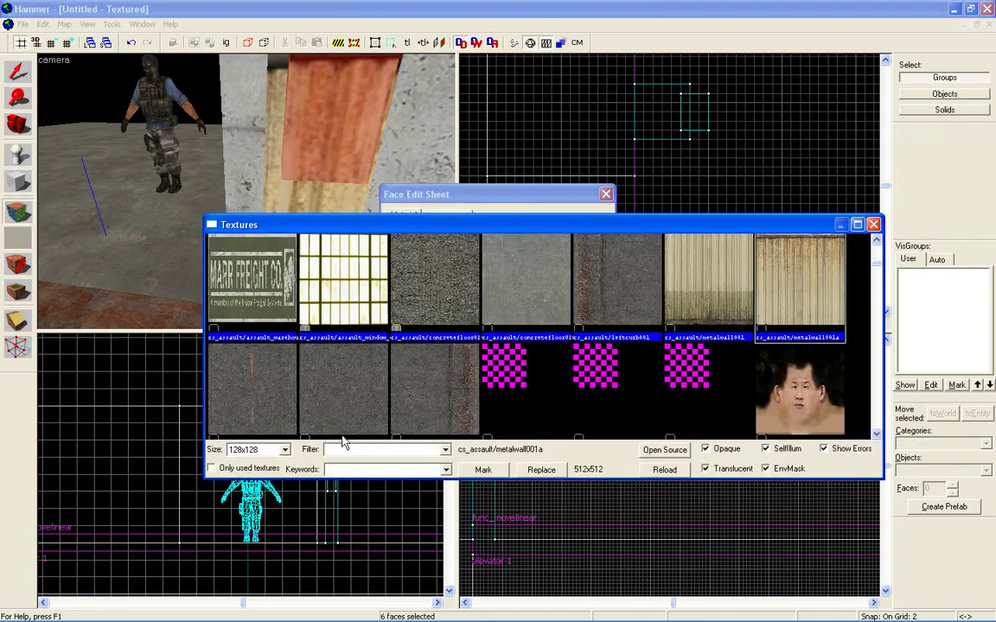
text(button)
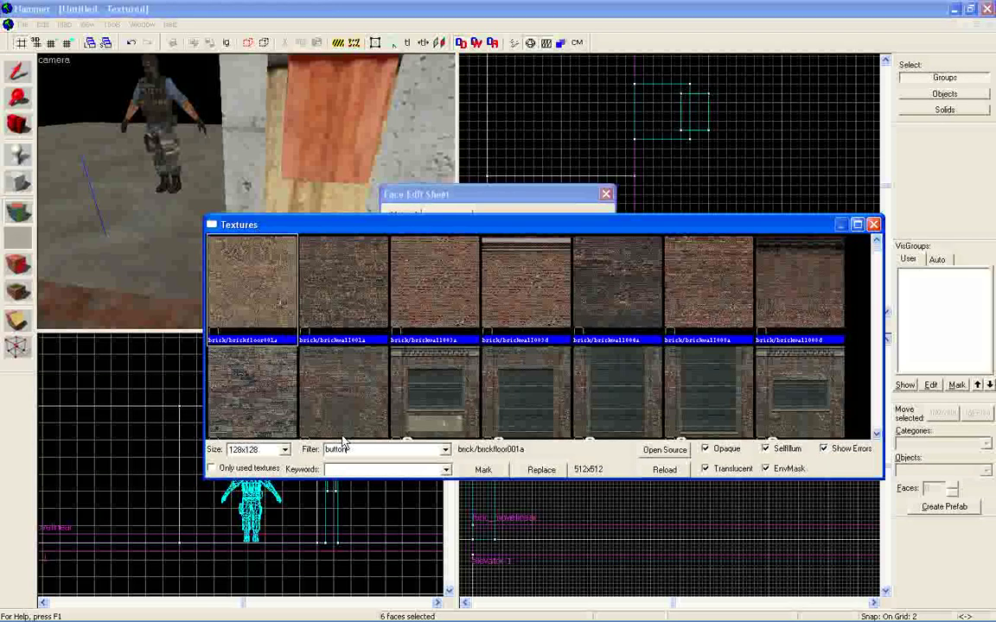
double_click(403, 255)
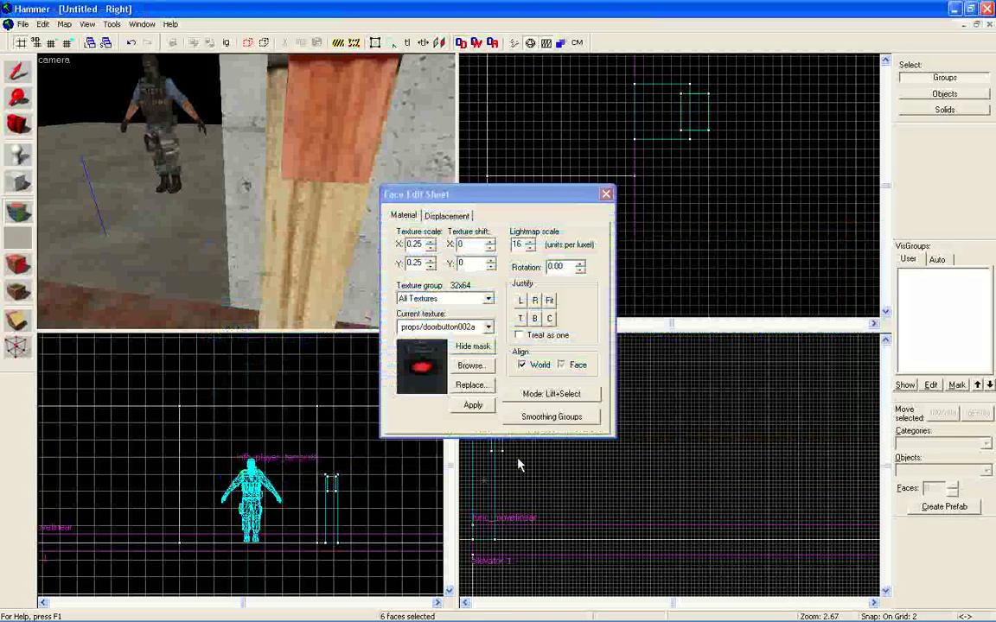
click(478, 406)
key(z)
key(s)
key(w)
key(z)
- Center the button texture horizontally by setting its X shift to -8
click(488, 245)
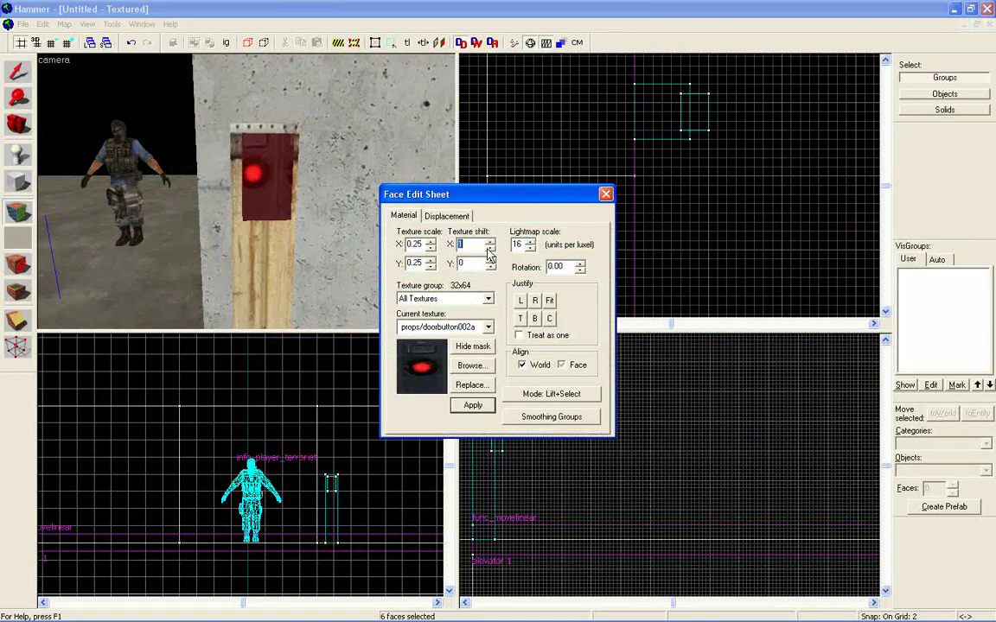
click(489, 243)
click(489, 244)
click(489, 243)
click(489, 243)
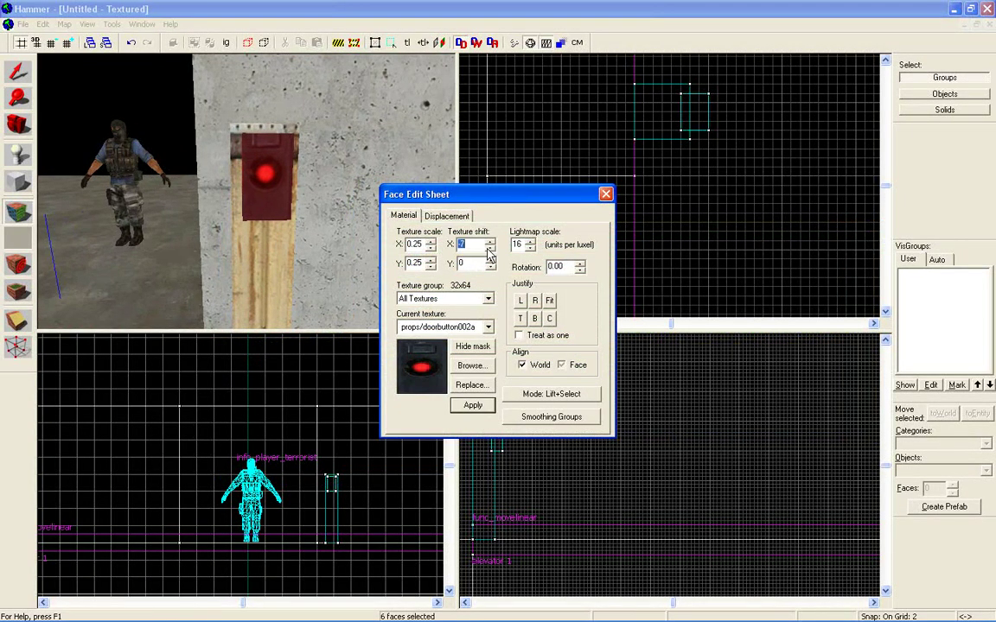
click(489, 248)
- Set the button texture's Y scale to 0.20 and Y shift to -13, apply, and finish the face editing
drag(424, 267, 399, 268)
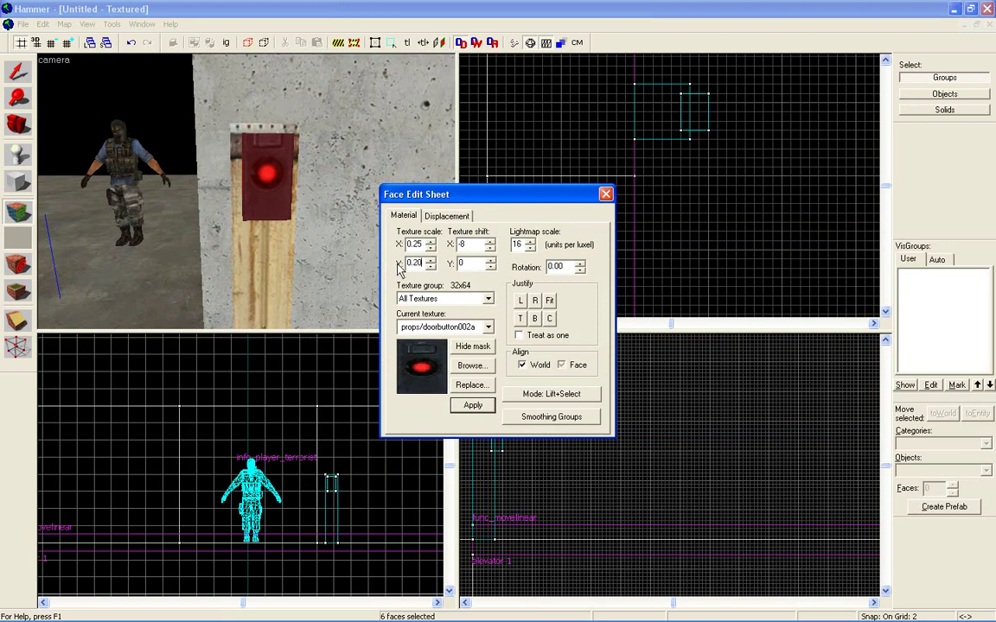
click(472, 406)
click(489, 267)
click(490, 267)
click(489, 268)
click(489, 267)
click(489, 267)
click(489, 267)
click(490, 267)
click(490, 267)
click(490, 267)
click(490, 267)
click(490, 267)
click(490, 267)
click(490, 267)
click(490, 267)
click(490, 261)
click(473, 405)
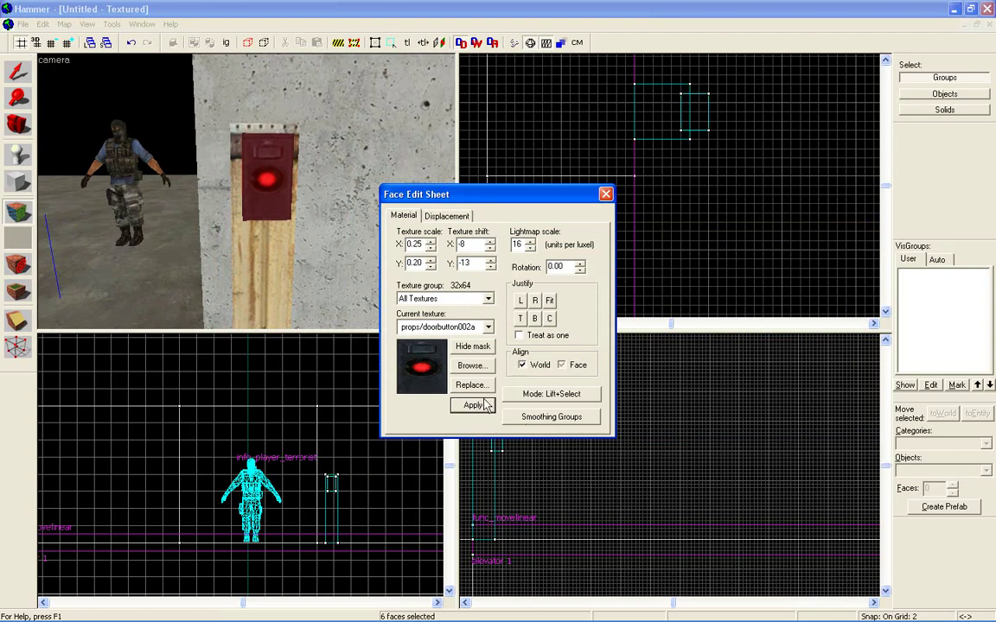
click(605, 194)
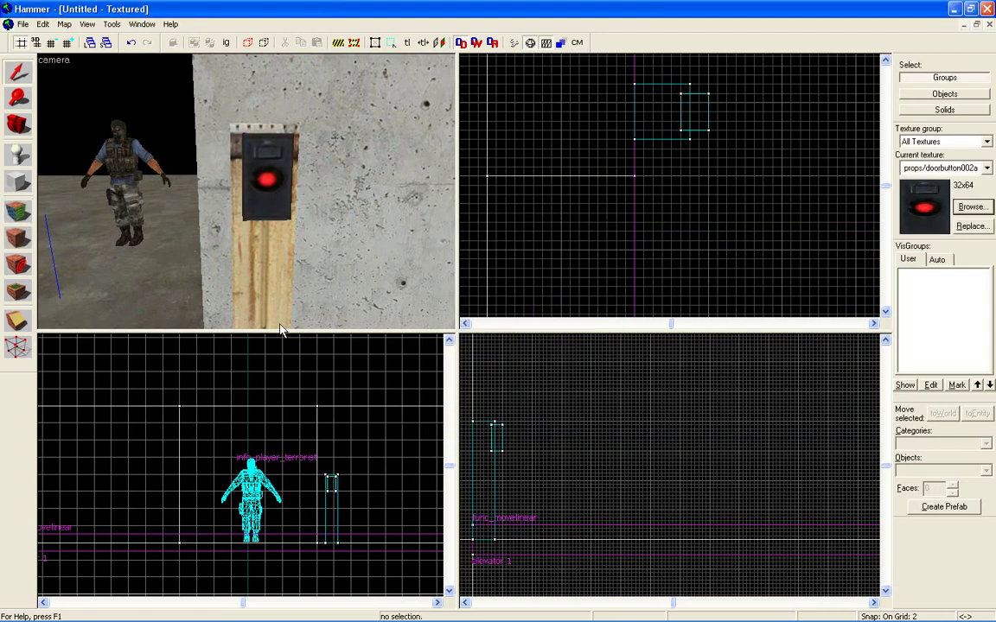
- Turn the textured button block into an entity and apply the class func_button
click(266, 179)
key(alt+Return)
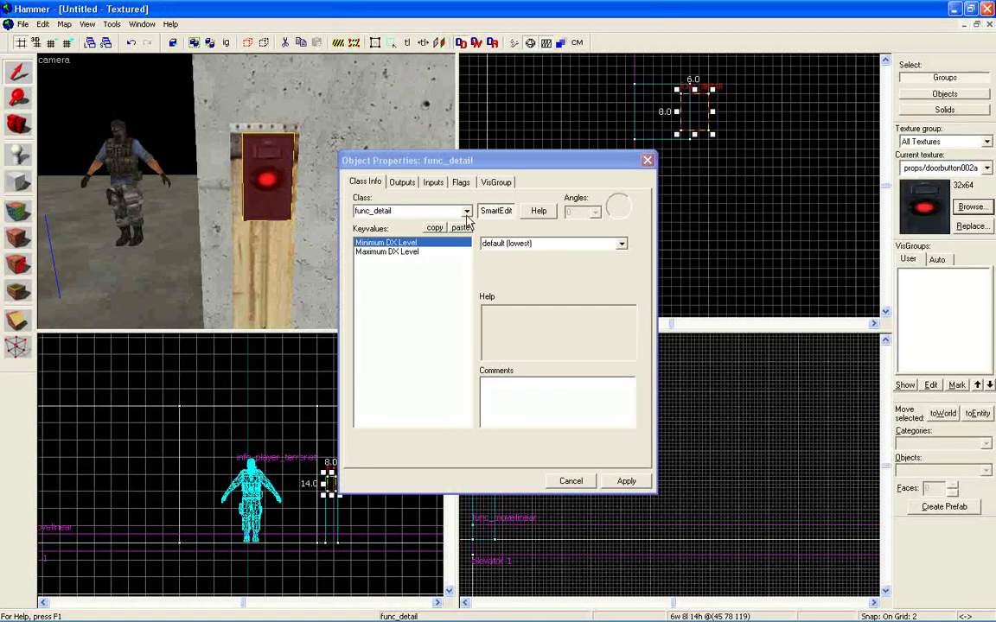
click(466, 210)
click(466, 228)
click(467, 227)
click(467, 227)
click(467, 227)
click(374, 224)
click(625, 482)
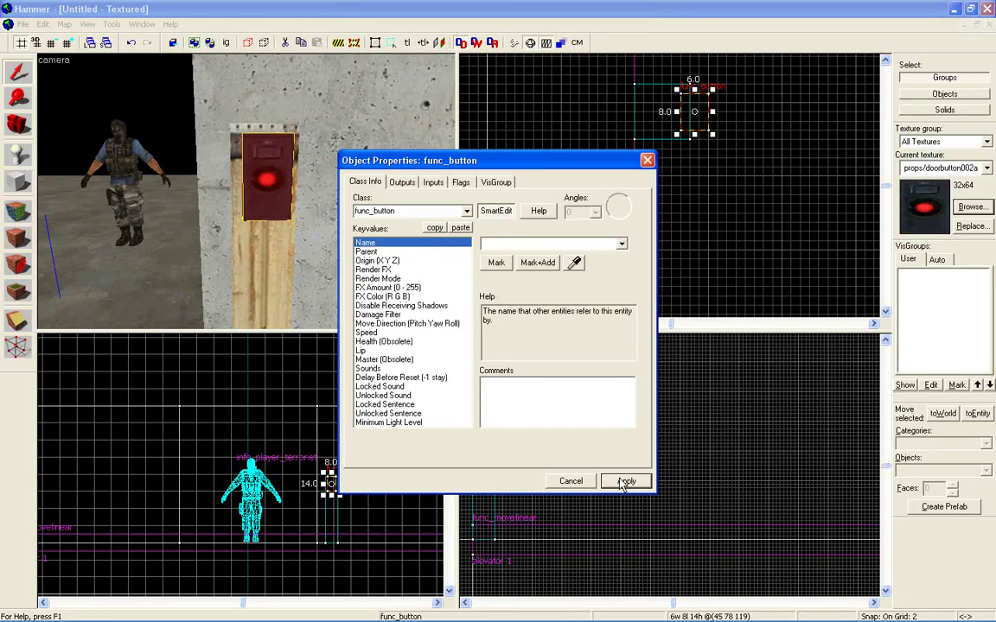
- Name the func_button entity "button 1 elevator" and apply the name
click(542, 250)
text(button 1 elevator)
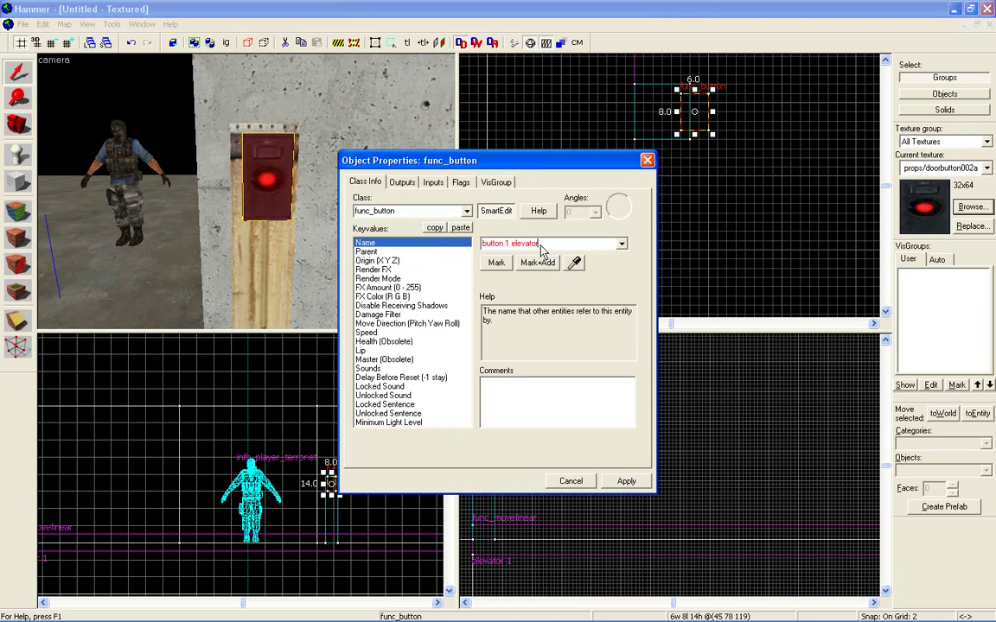
click(625, 481)
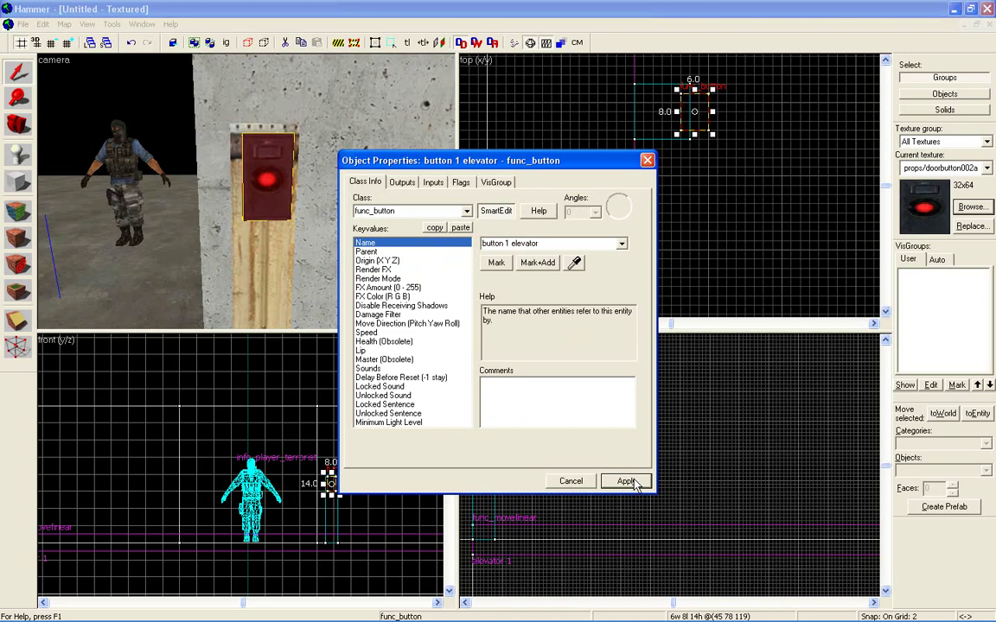
- Enter 90 as the angle in the button's move direction and apply it
click(380, 324)
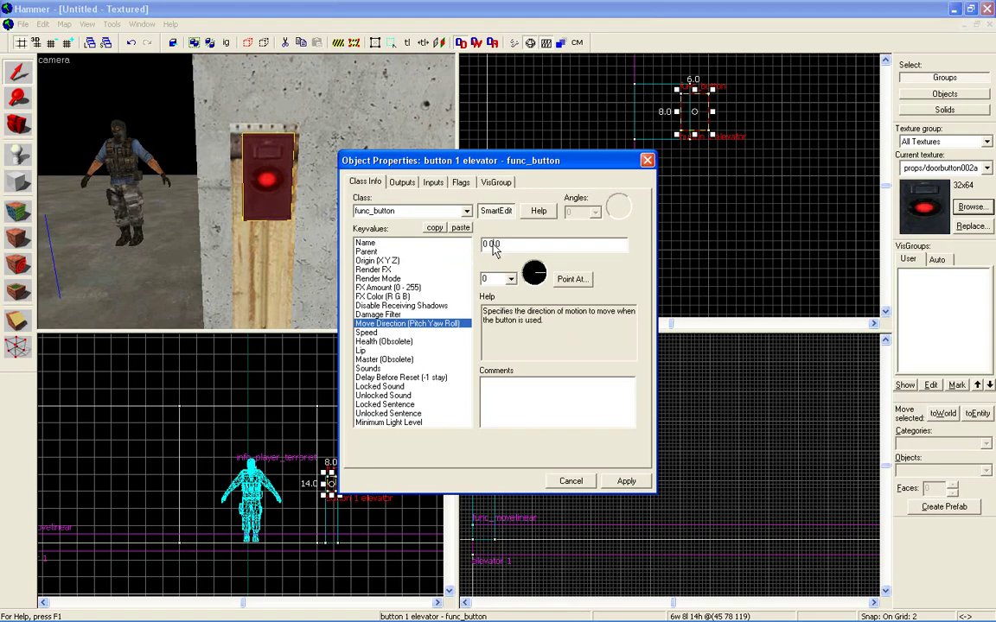
click(490, 244)
text(90)
click(616, 484)
- Review the button's speed and set its sound to Access Granted
click(370, 333)
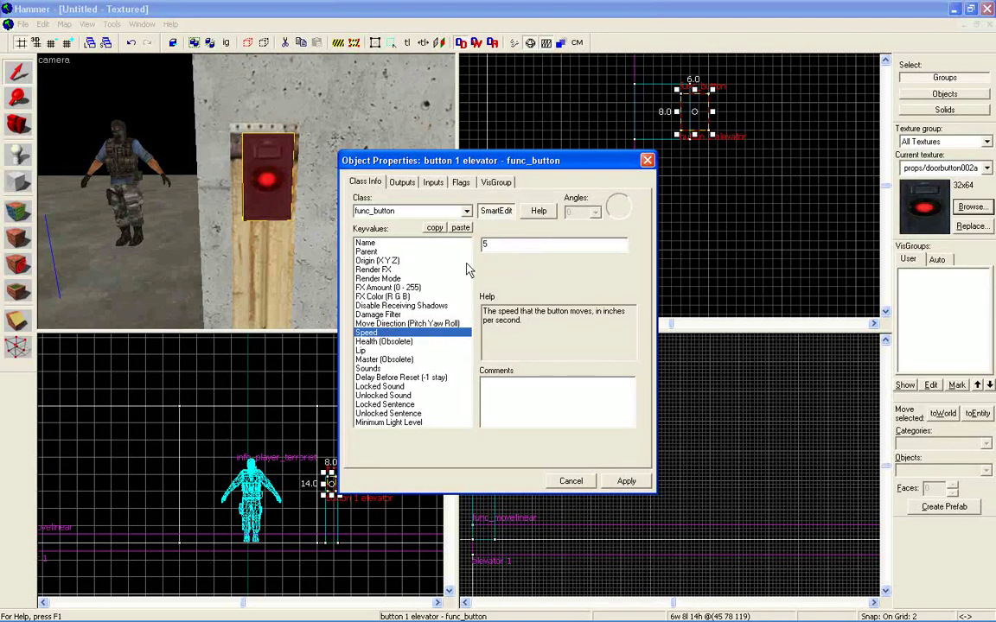
click(372, 368)
click(621, 243)
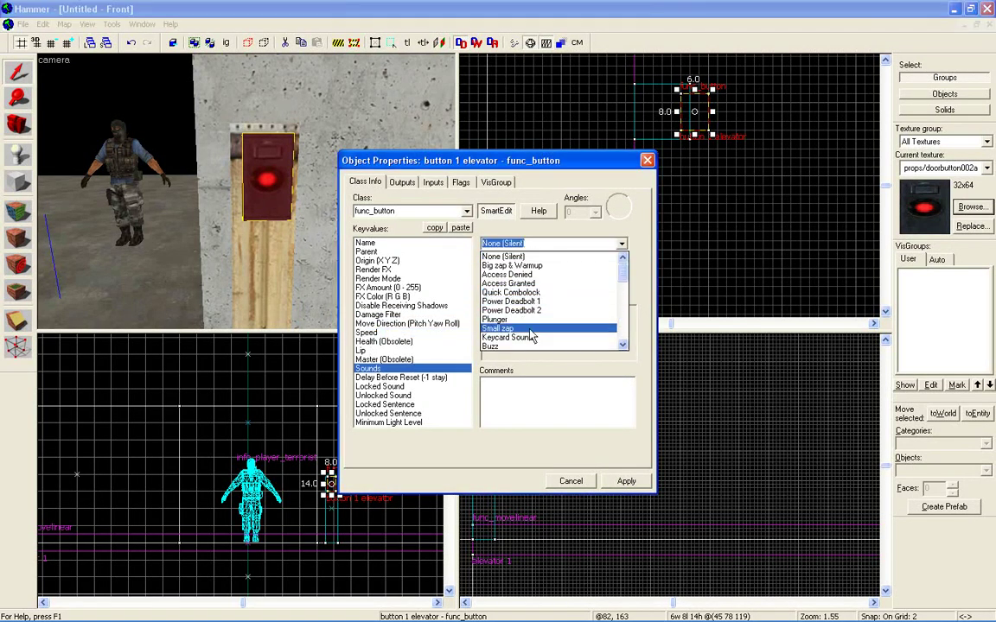
click(510, 283)
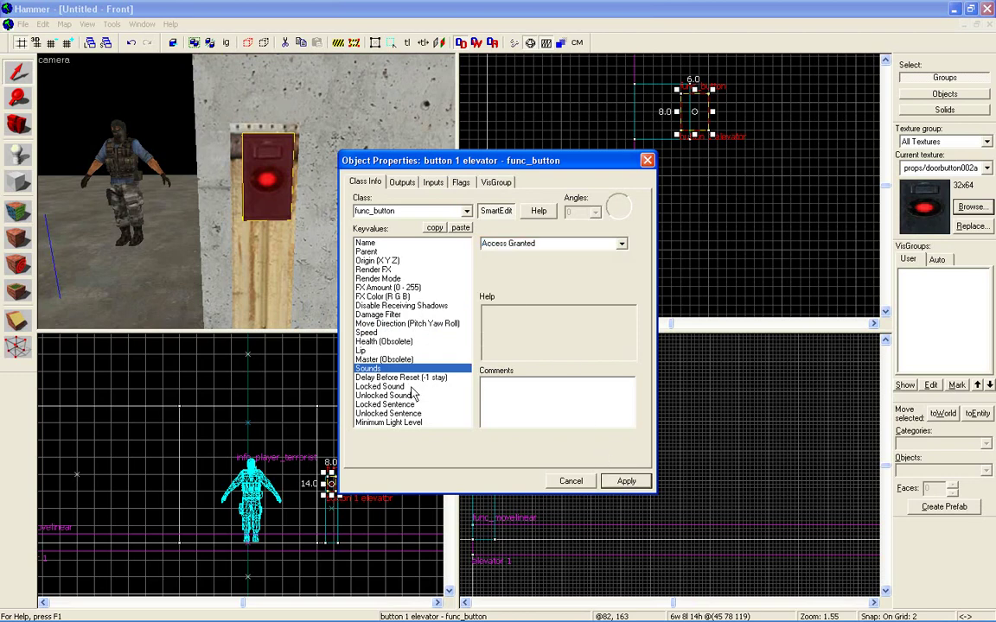
- Add an output to the button that sends Open to elevator 1 on OnPressed, and apply it
click(401, 182)
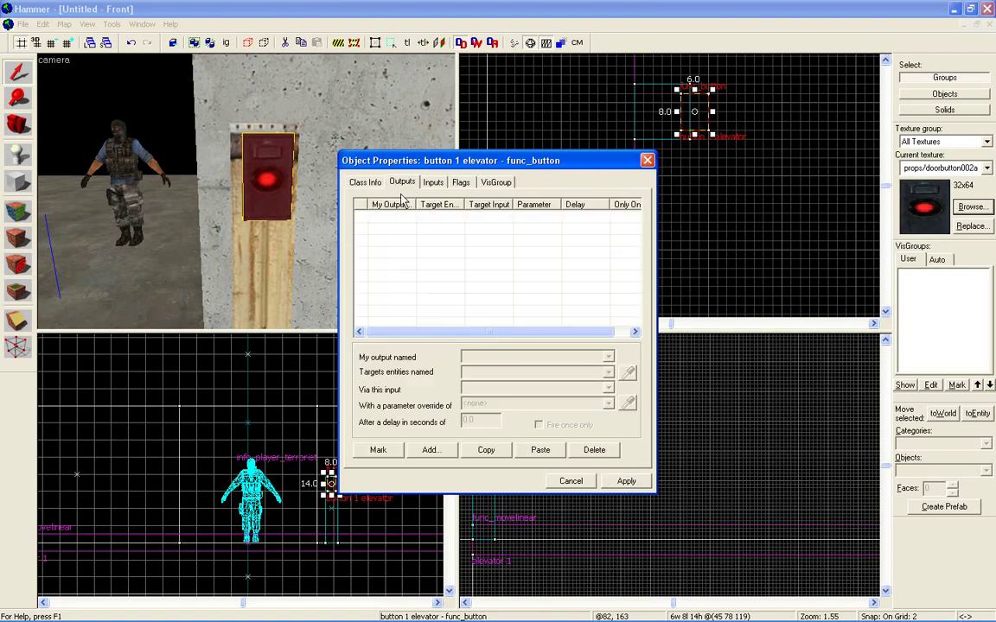
click(428, 450)
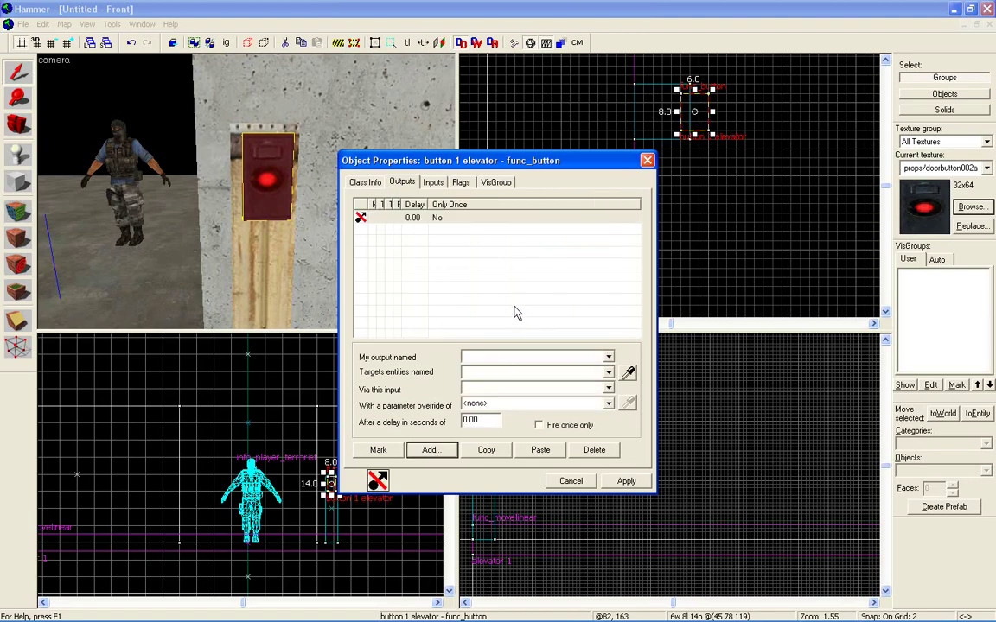
click(608, 360)
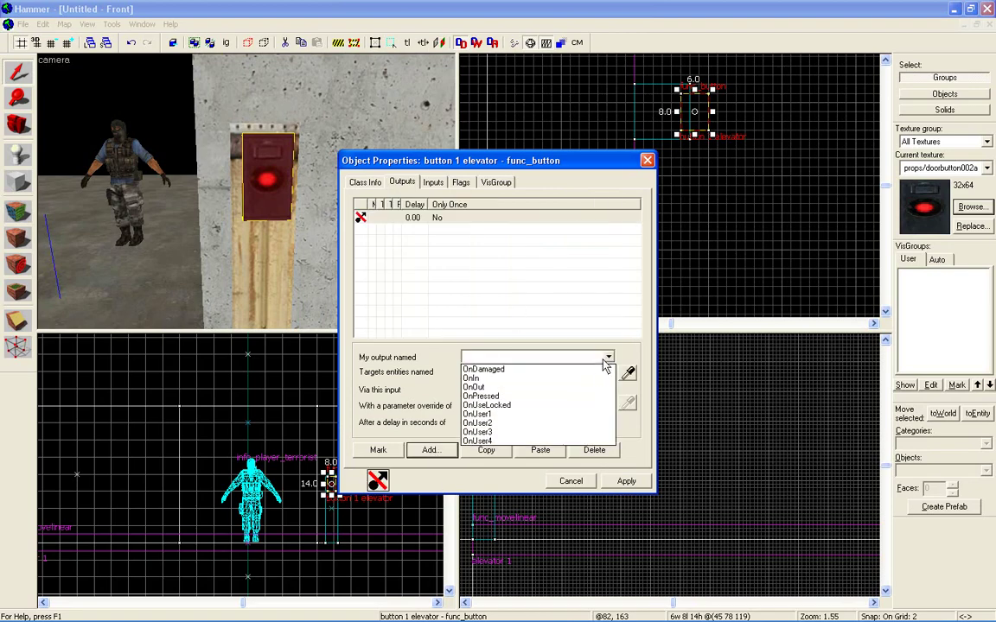
click(572, 396)
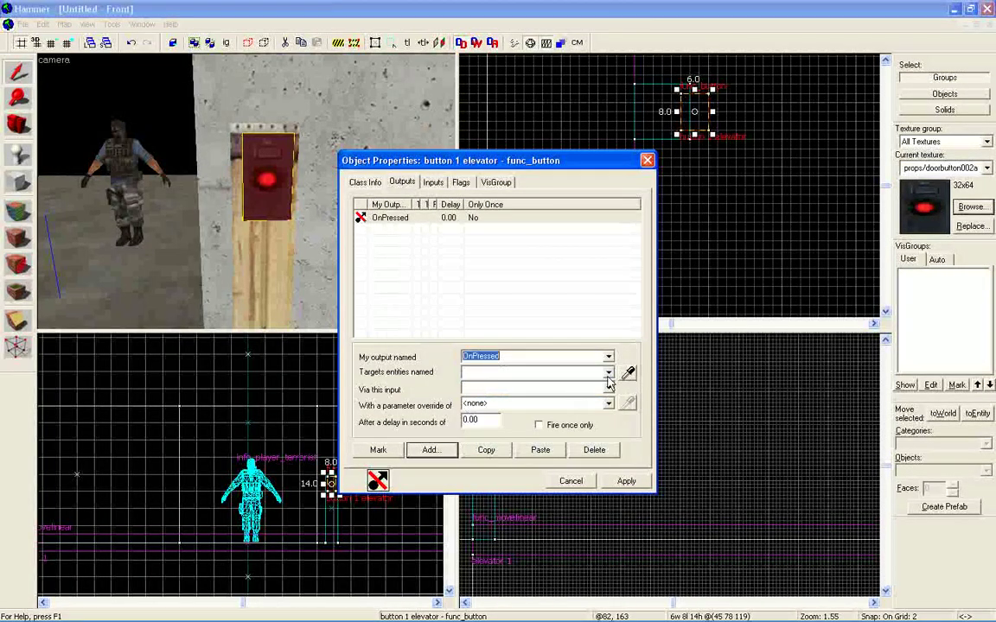
click(608, 373)
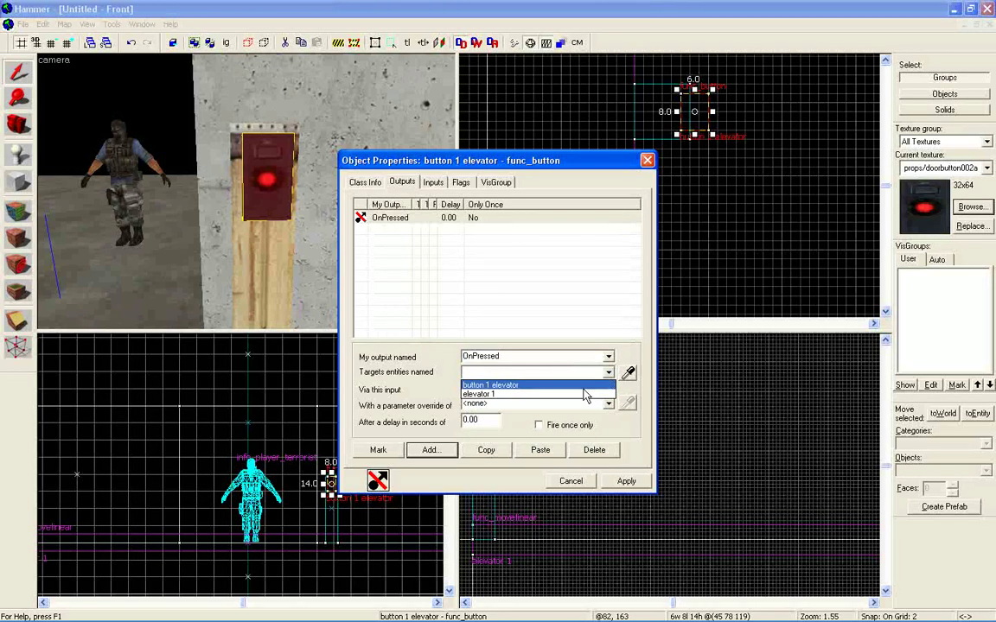
click(584, 394)
click(609, 390)
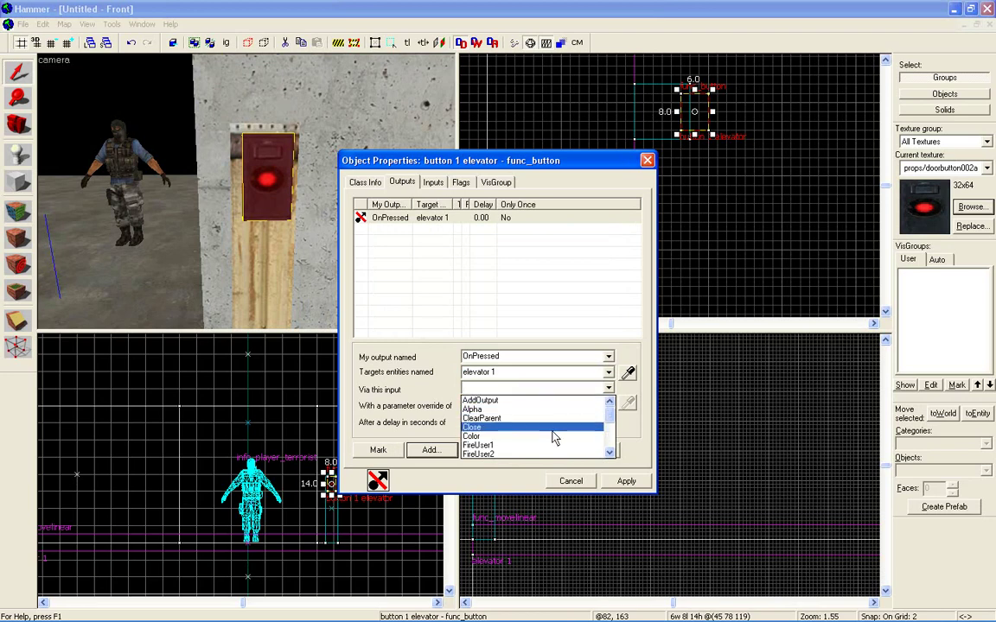
click(609, 452)
scroll(535, 428, down, 5)
click(529, 448)
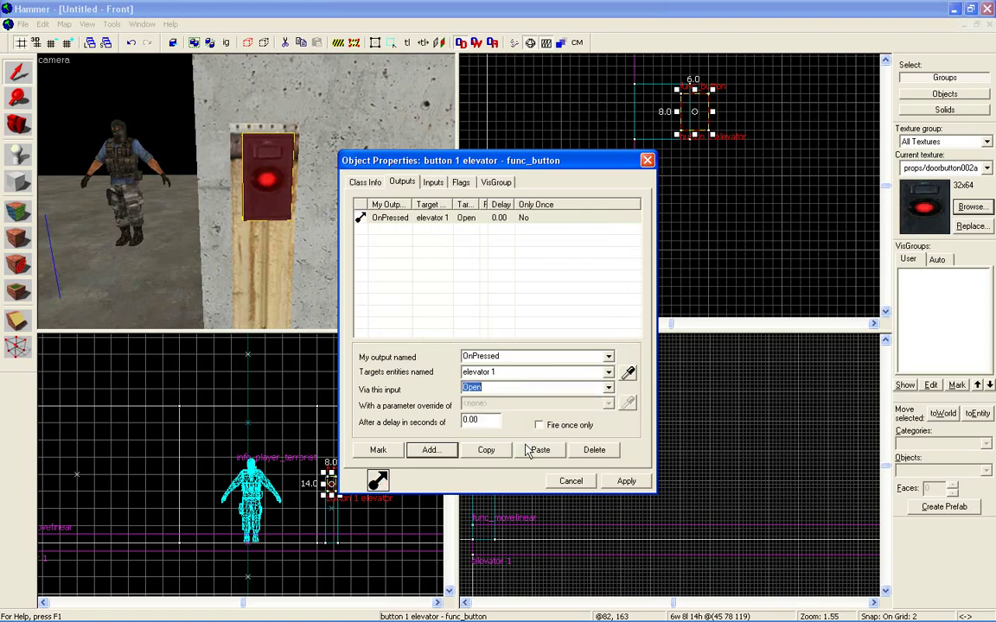
click(625, 480)
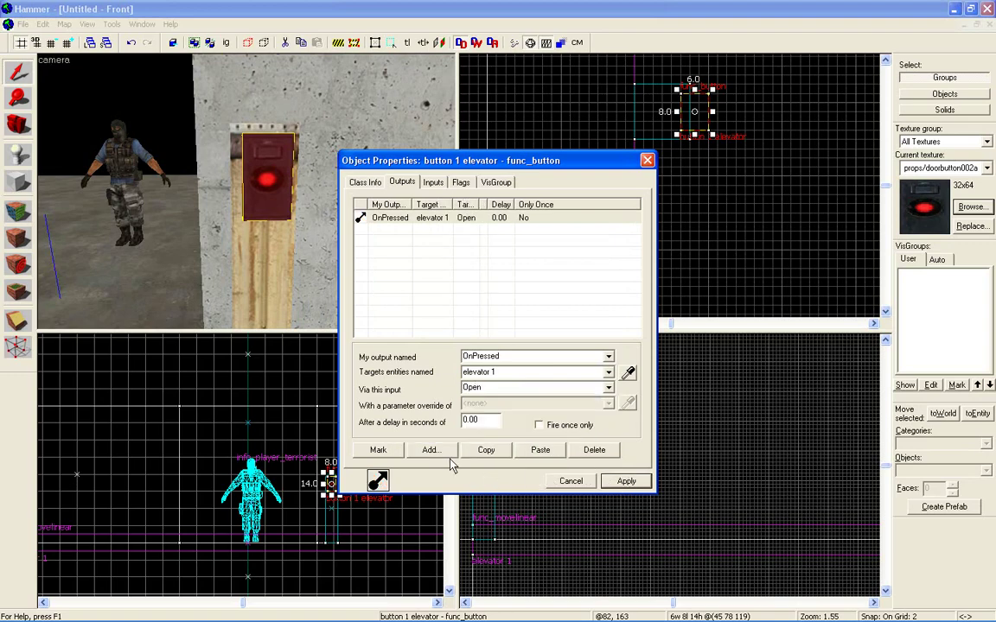
- Examine the button and its wooden post from several angles in the camera view
key(z)
key(s)
key(Up)
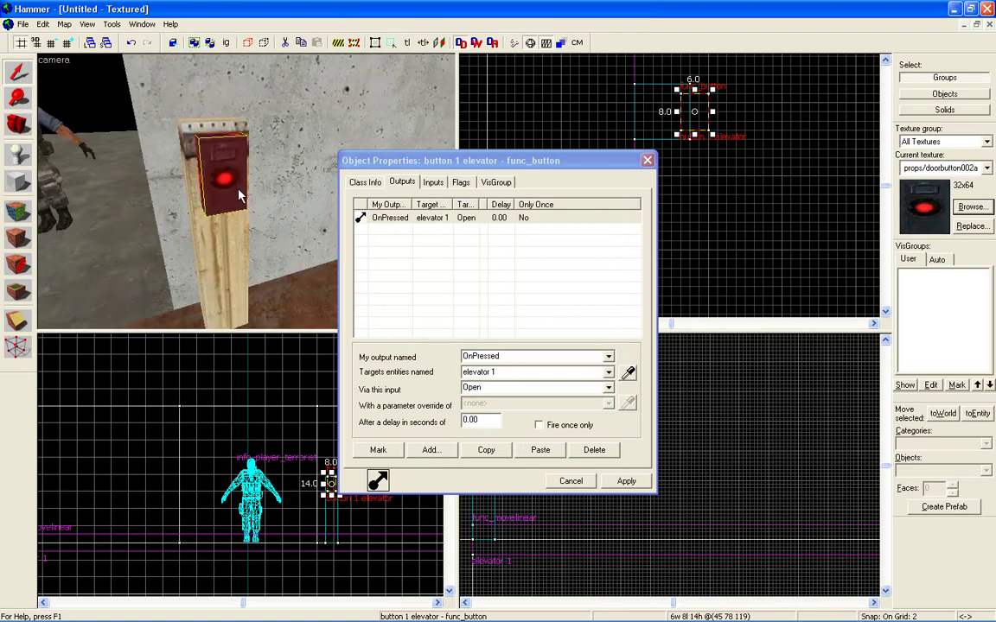
key(z)
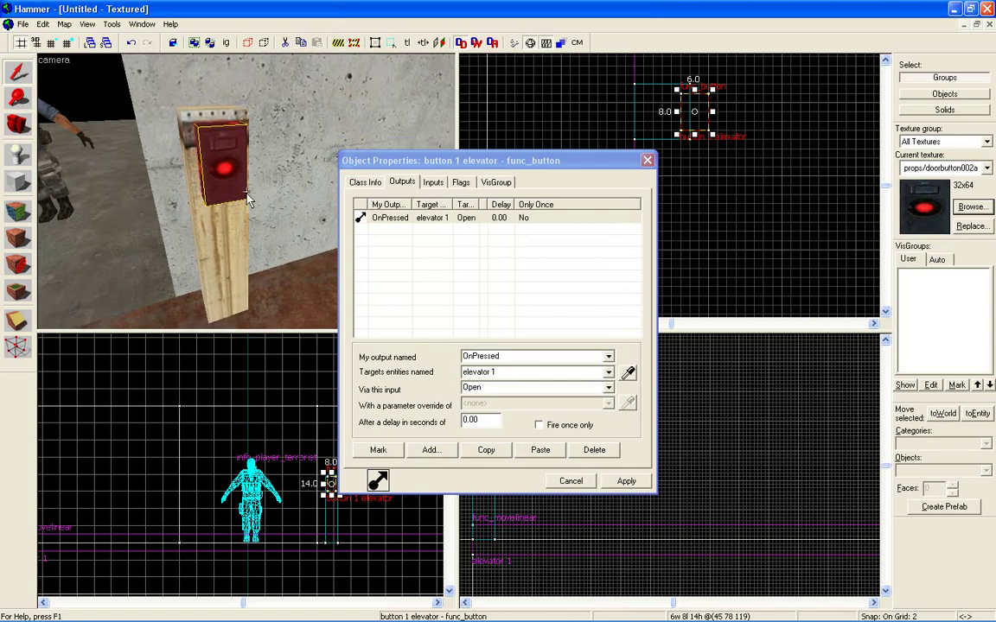
key(d)
key(z)
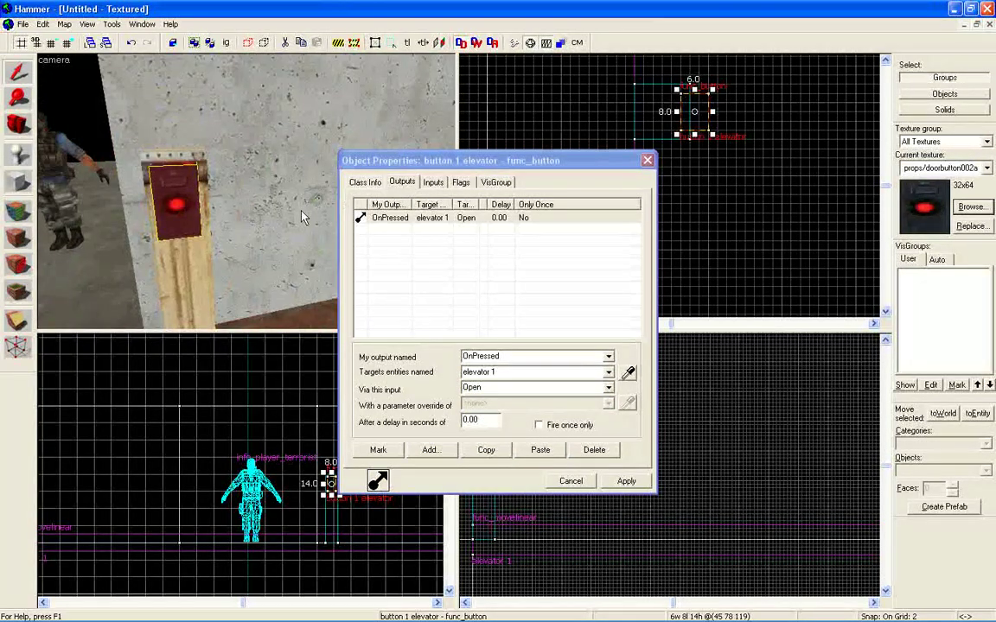
key(z)
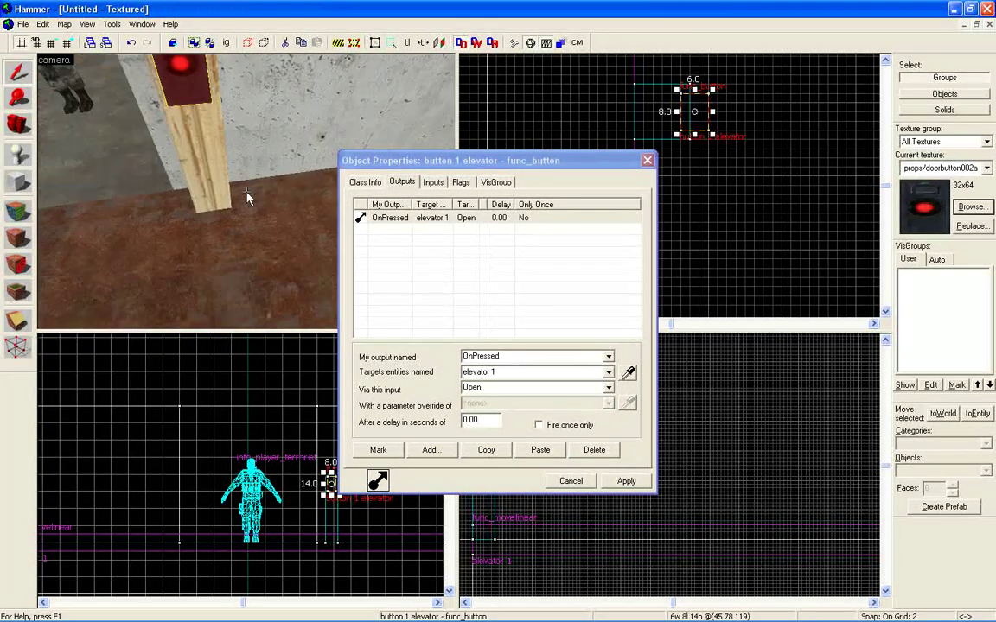
key(s)
key(w)
key(w)
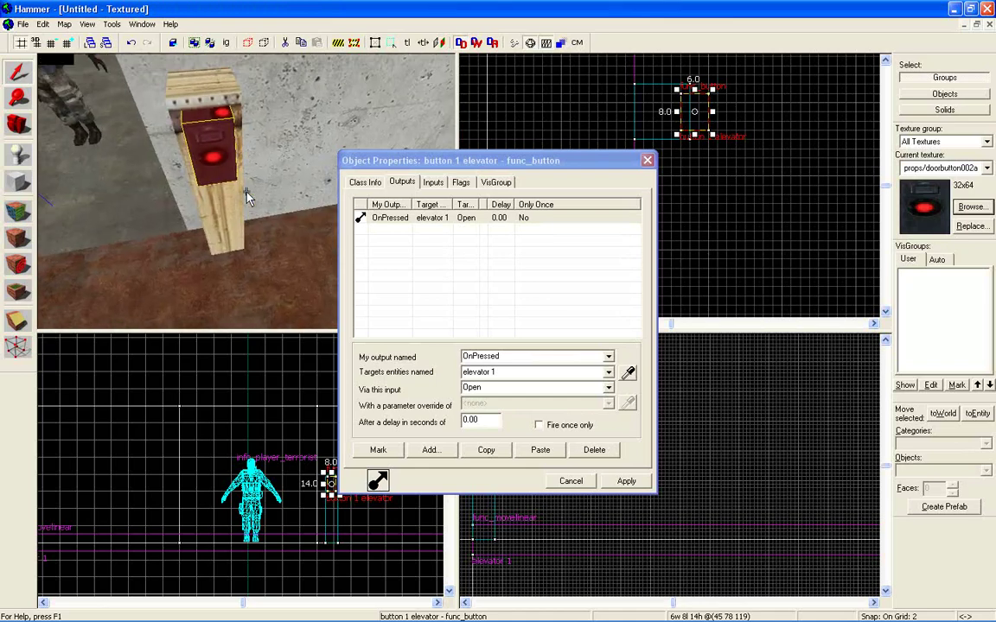
key(s)
key(z)
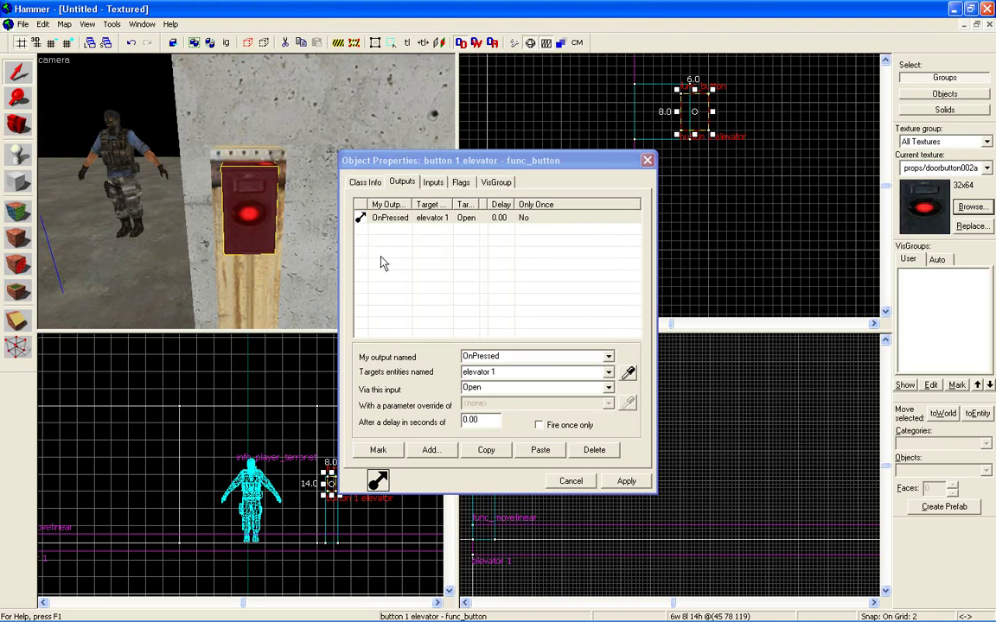
- Add a second OnPressed output that sends Close to elevator 1, apply it, and close the button's properties
click(430, 450)
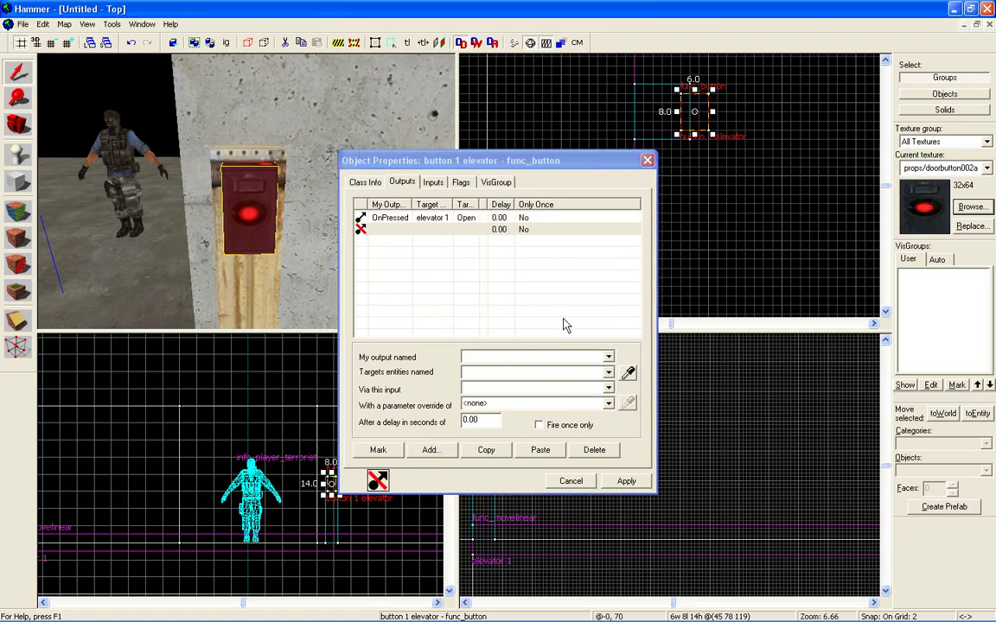
click(608, 357)
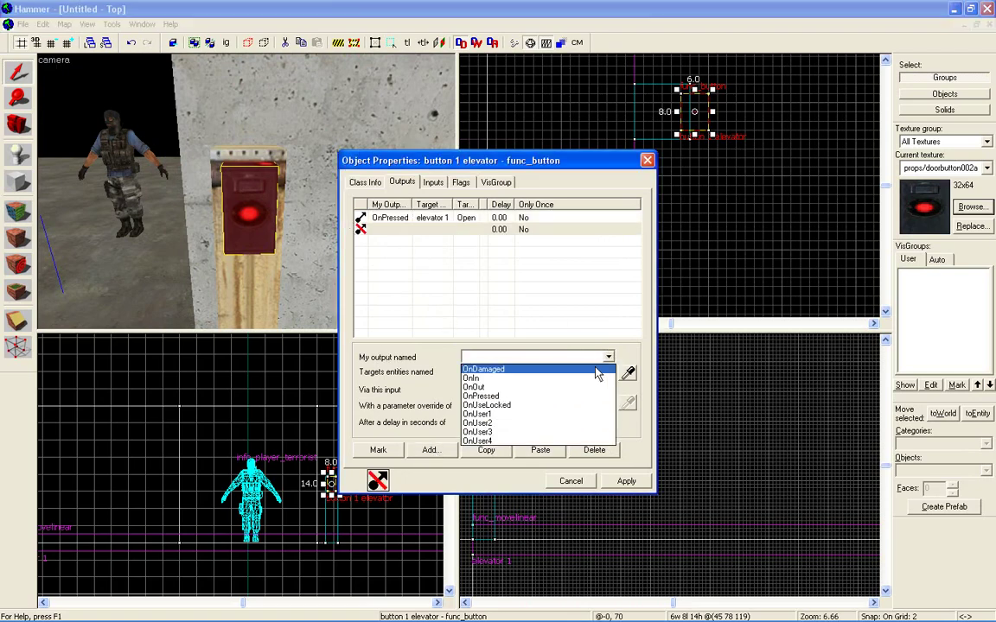
click(588, 364)
click(608, 372)
click(604, 394)
click(609, 389)
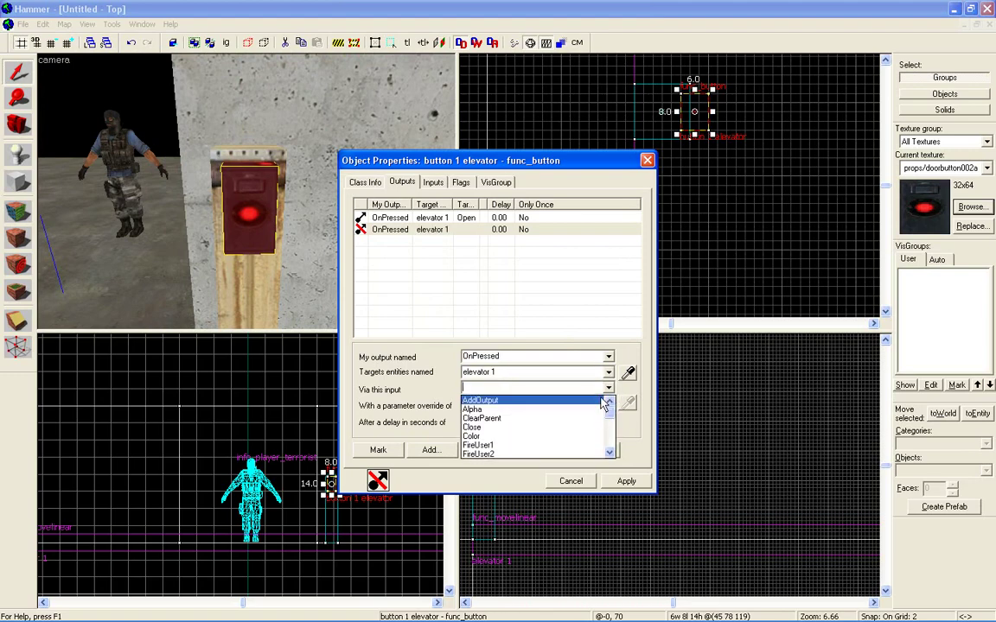
click(566, 427)
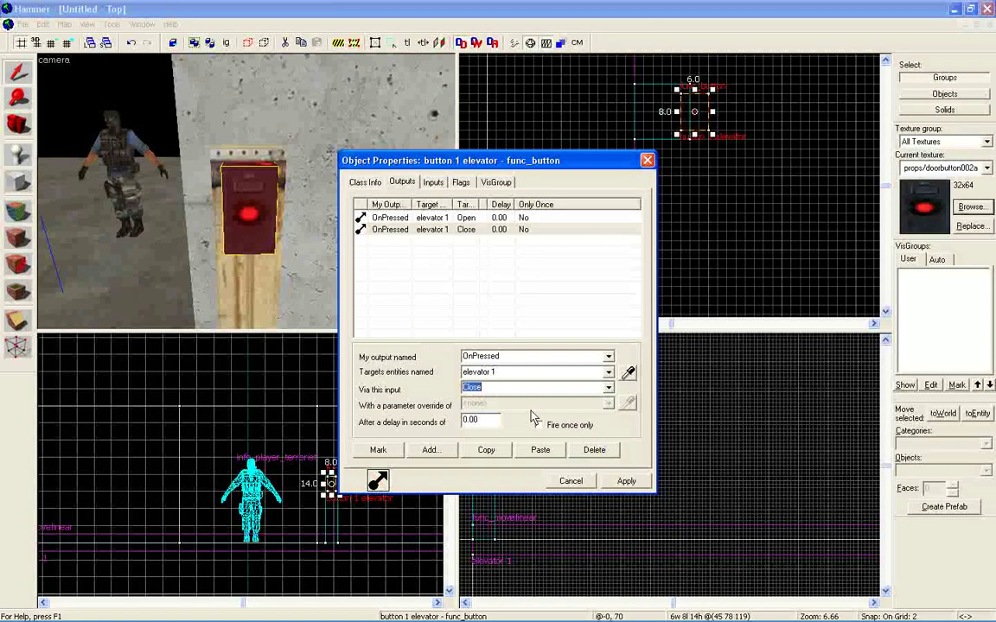
click(624, 481)
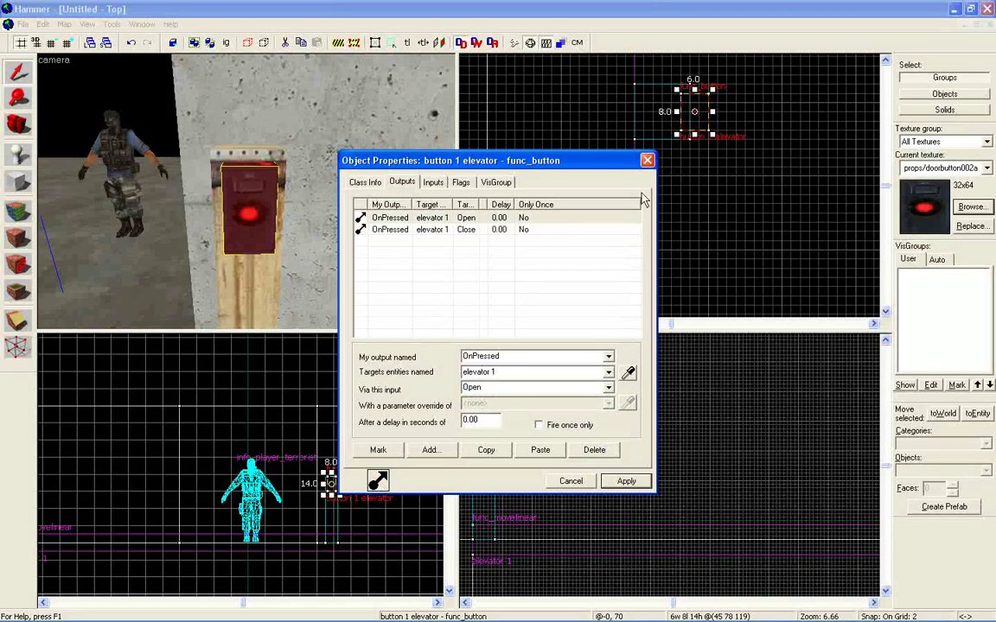
click(647, 161)
- Inspect the button post and the elevator floor from above and from the side in the camera view
key(z)
key(s)
key(w)
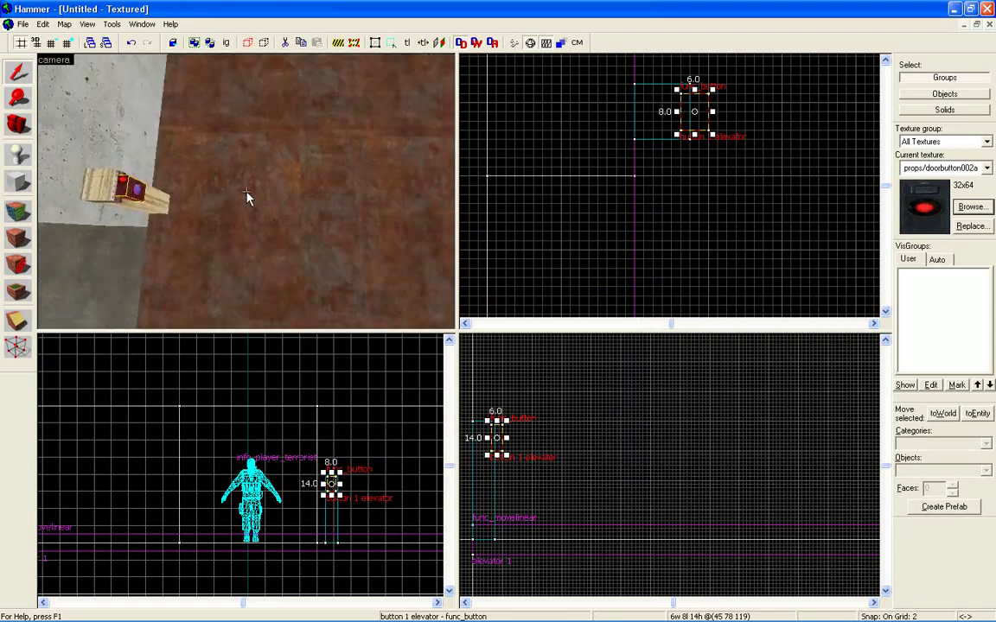
key(w)
key(w)
key(s)
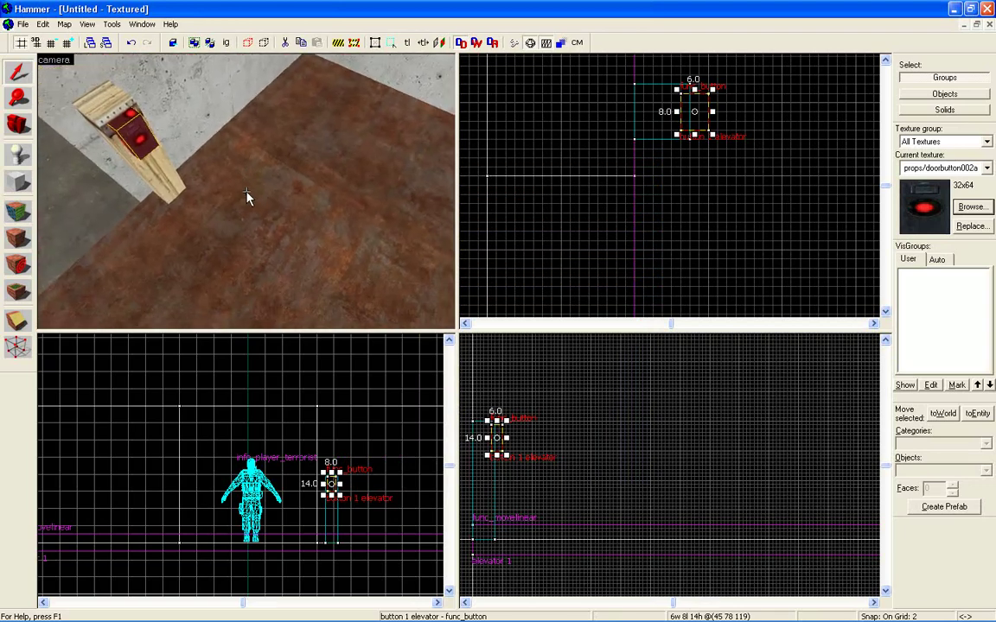
key(w)
key(w)
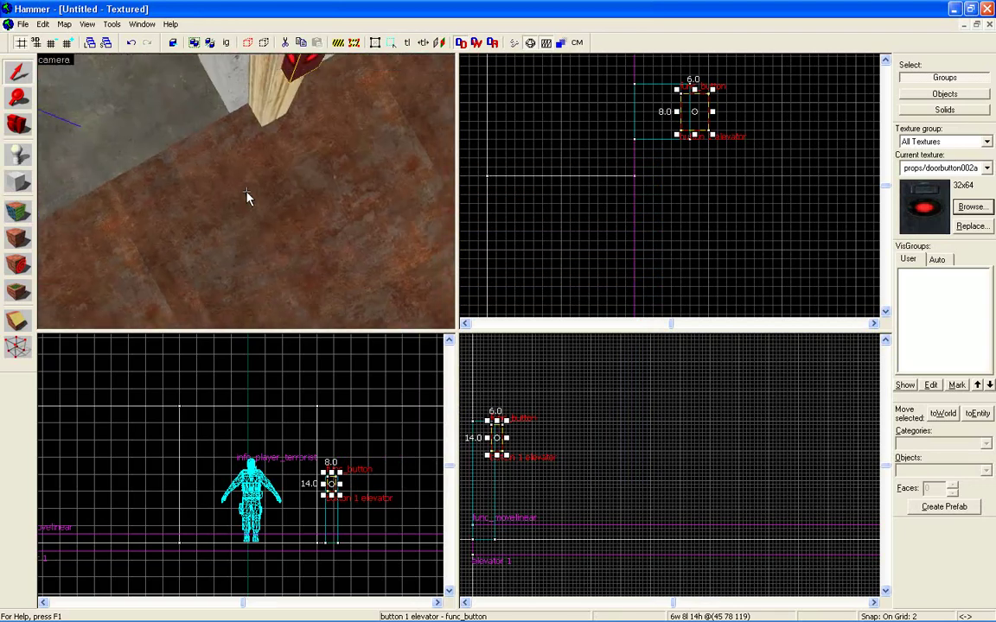
key(s)
key(w)
key(z)
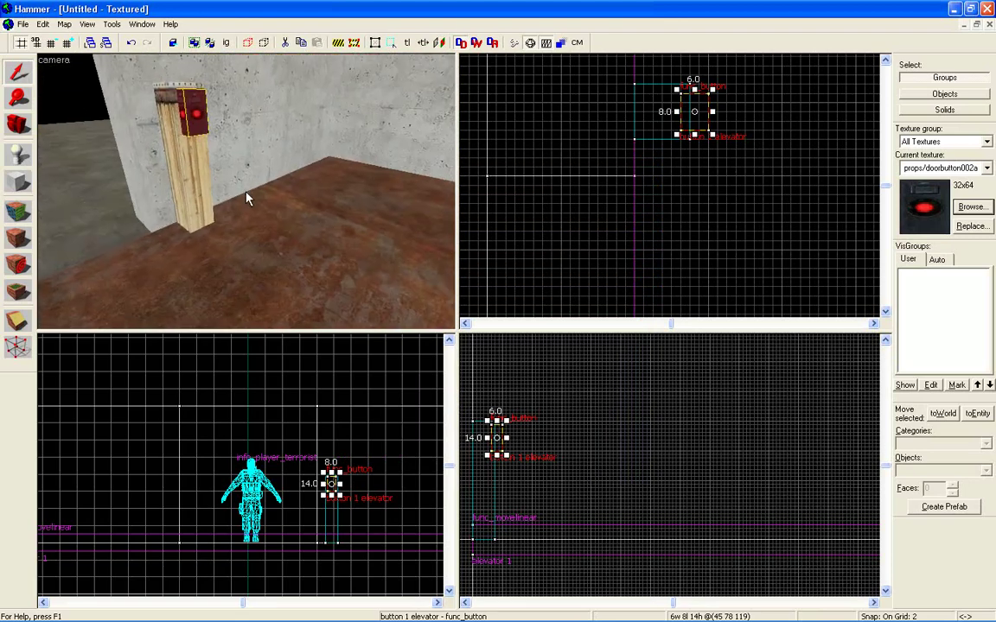
- Select the wooden post, the elevator floor and the button together and group the three objects
click(192, 188)
ctrl+click(290, 289)
key(z)
key(s)
key(w)
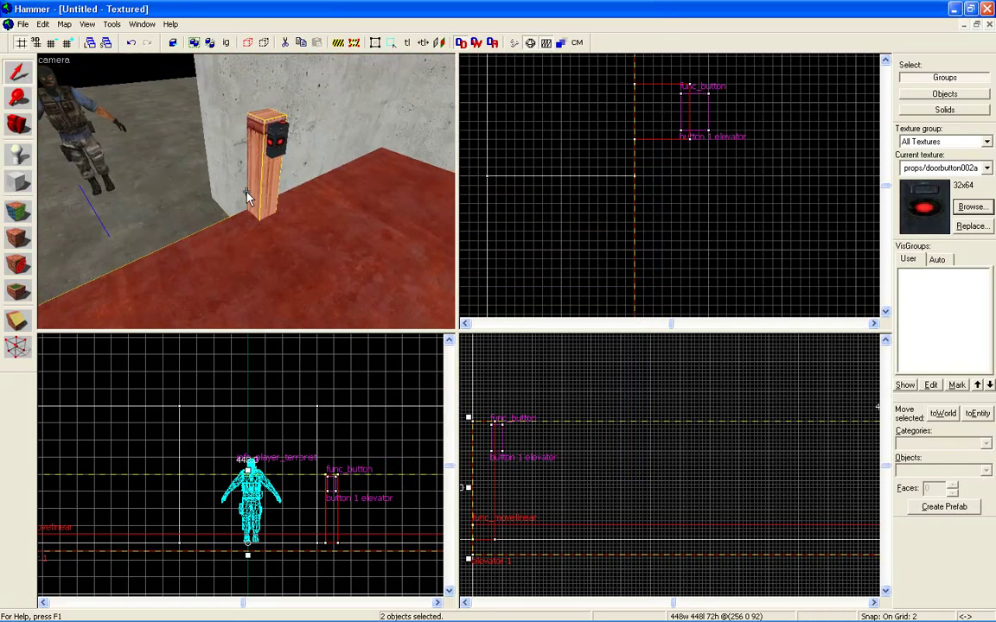
key(s)
ctrl+click(231, 218)
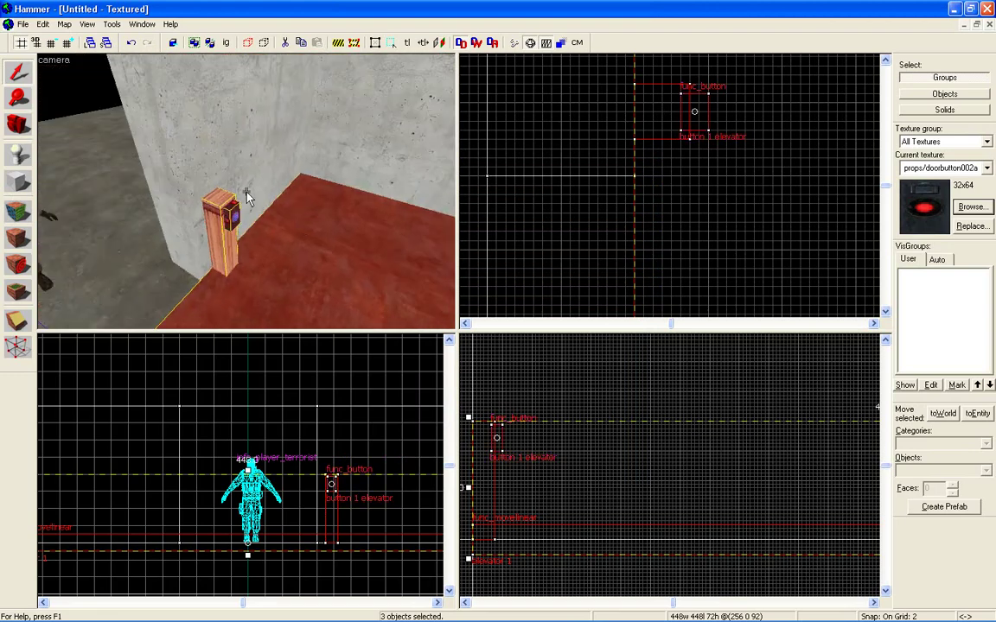
scroll(246, 197, up, 3)
key(ctrl+g)
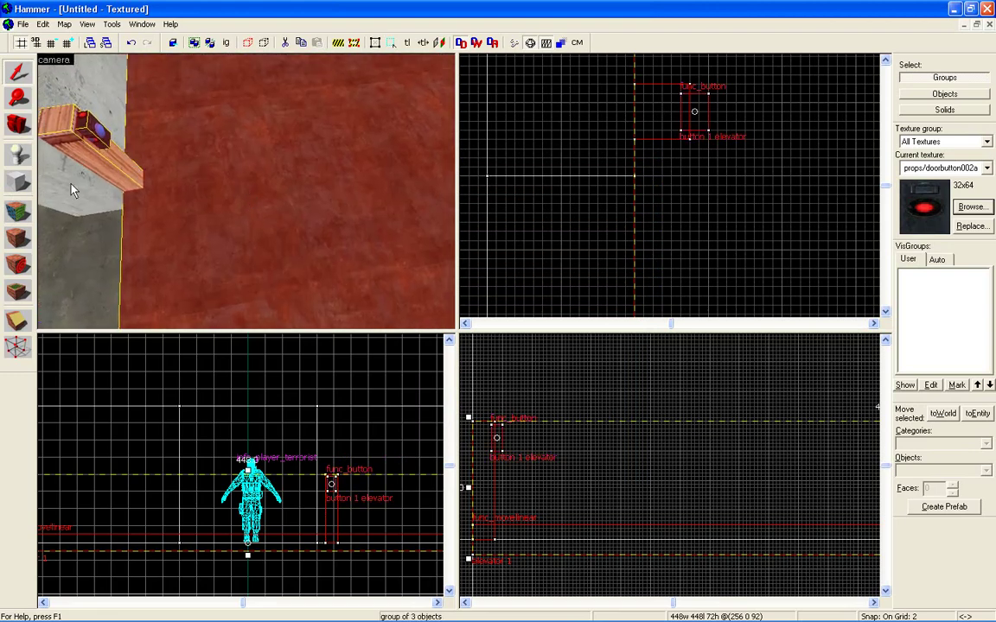
- Examine the grouped elevator and the shaft's doorway from inside and outside in the camera view
click(91, 231)
click(155, 242)
key(z)
key(s)
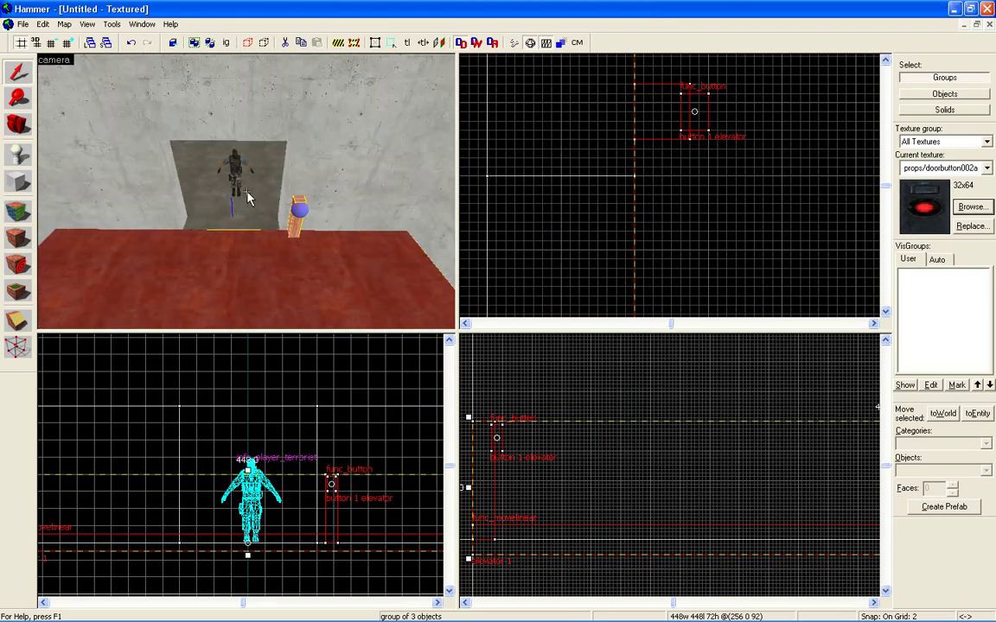
key(w)
key(a)
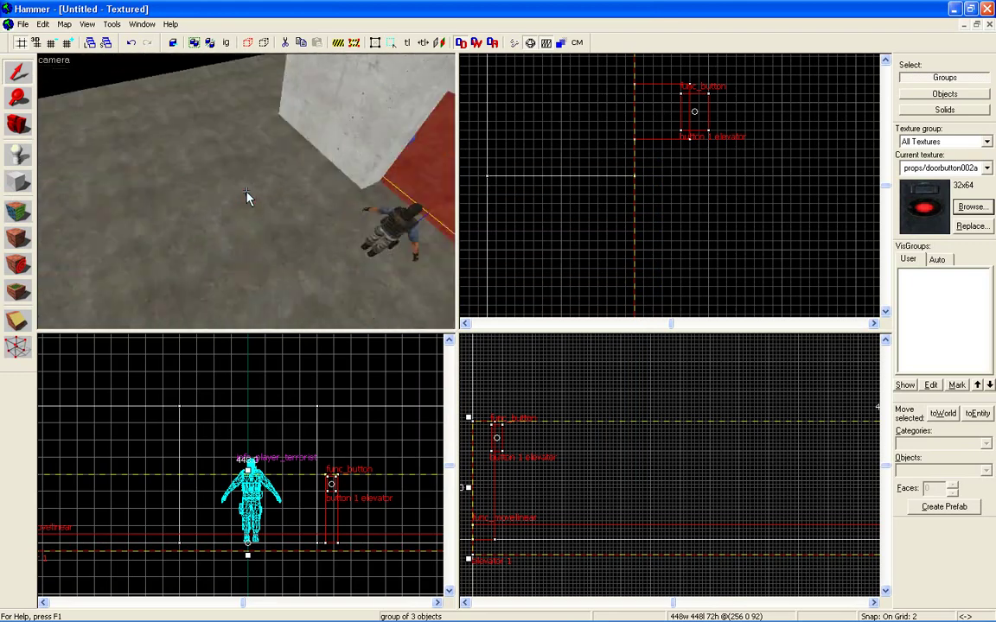
key(s)
key(z)
- Activate the Block tool and look over the whole shaft layout in the top view
click(21, 186)
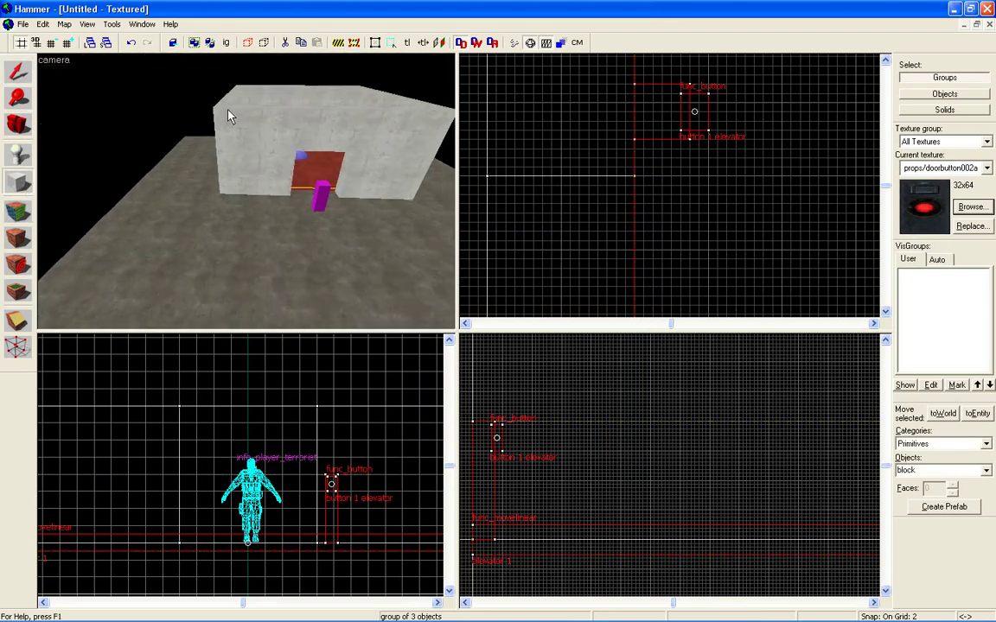
scroll(580, 129, up, 3)
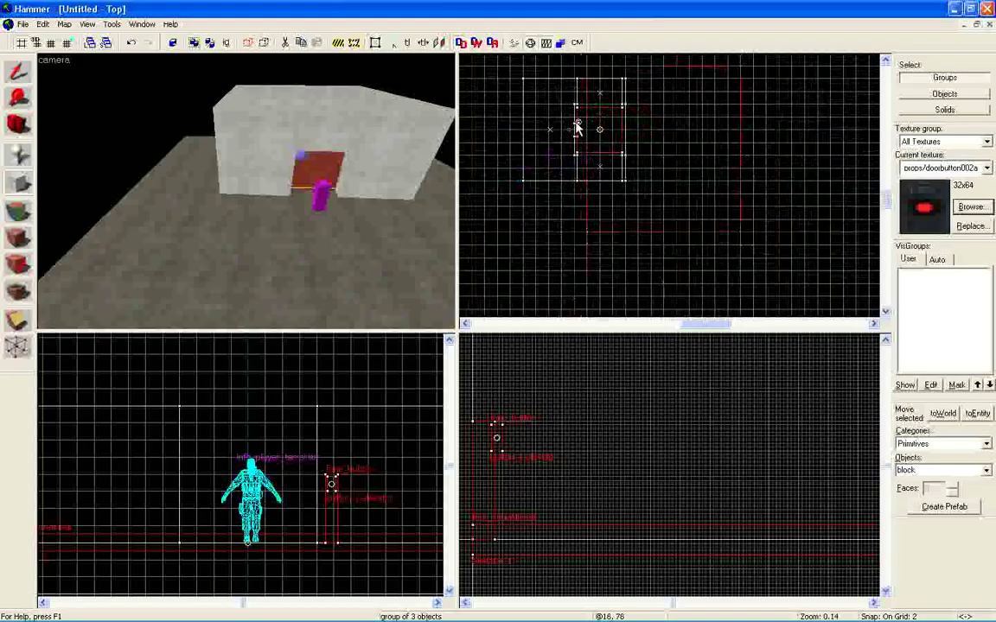
key(Left)
key(Up)
key(Right)
key(Down)
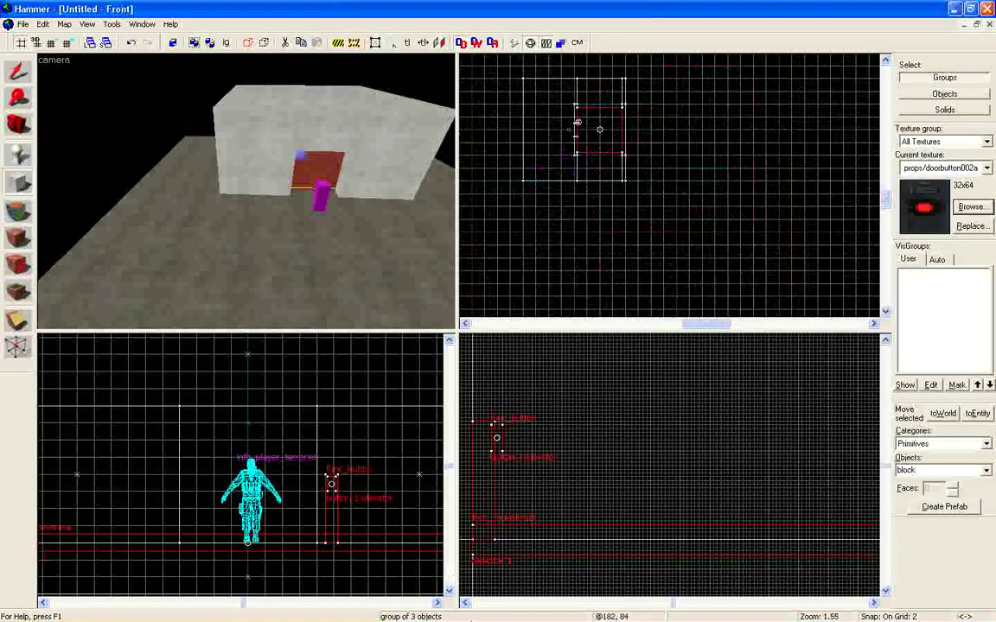
- Switch to Firefox, look over the YouTube channel page and its videos, and return to Hammer
mouse_move(517, 605)
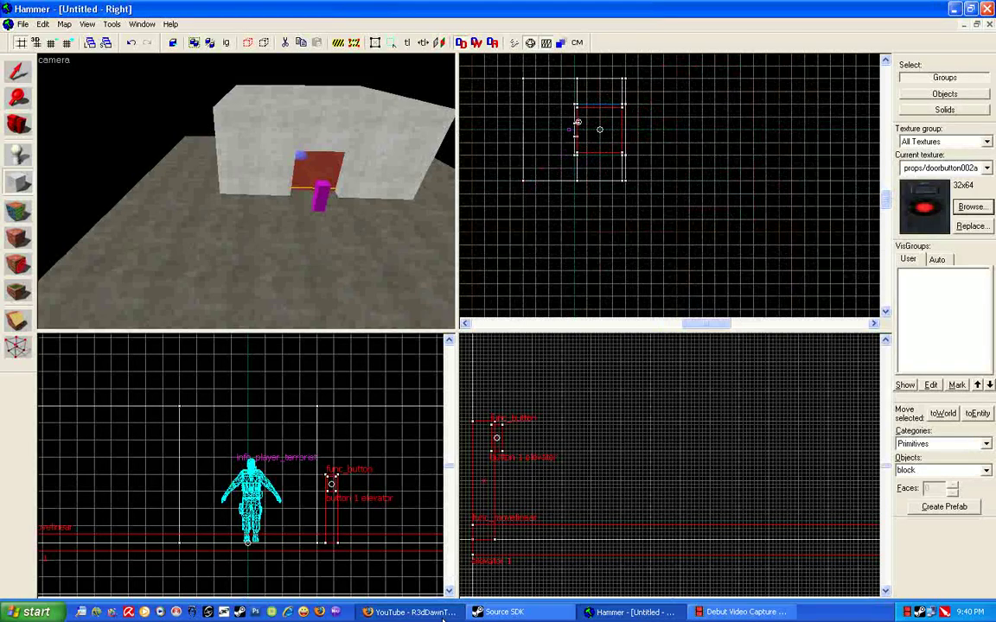
click(411, 612)
scroll(288, 423, down, 10)
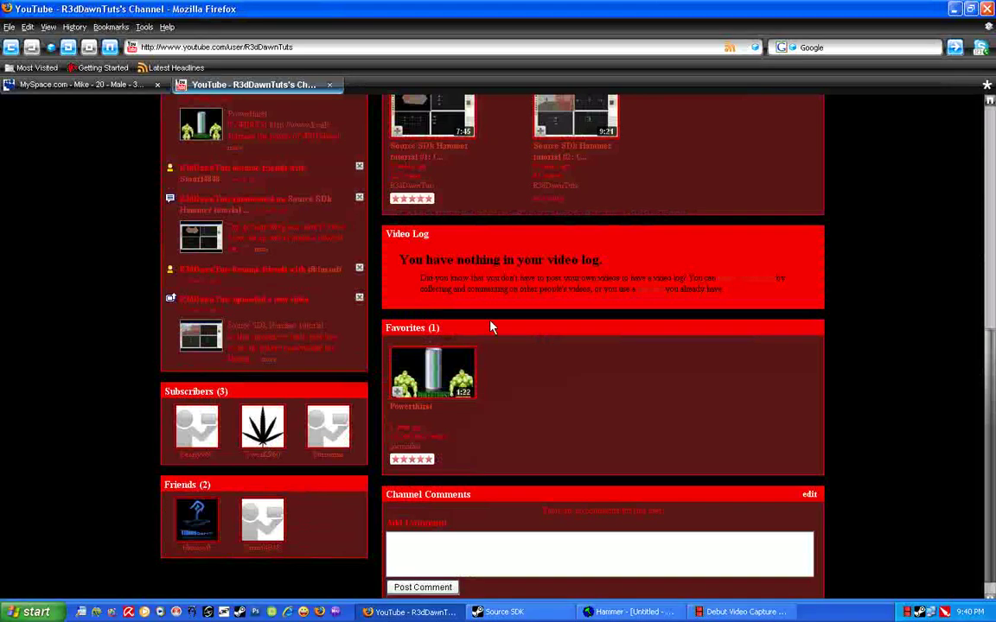
scroll(491, 327, up, 5)
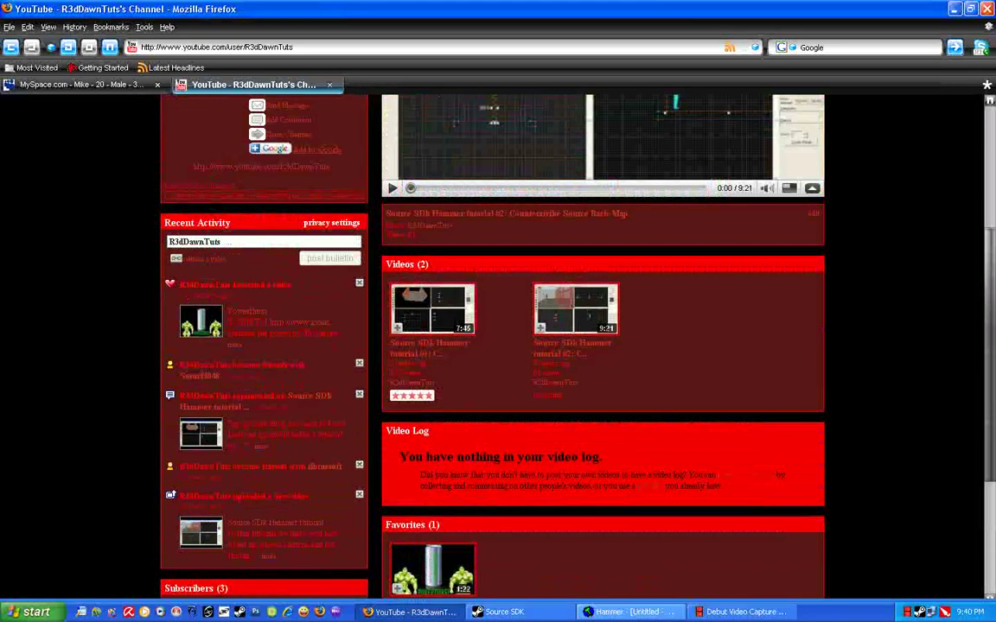
click(624, 612)
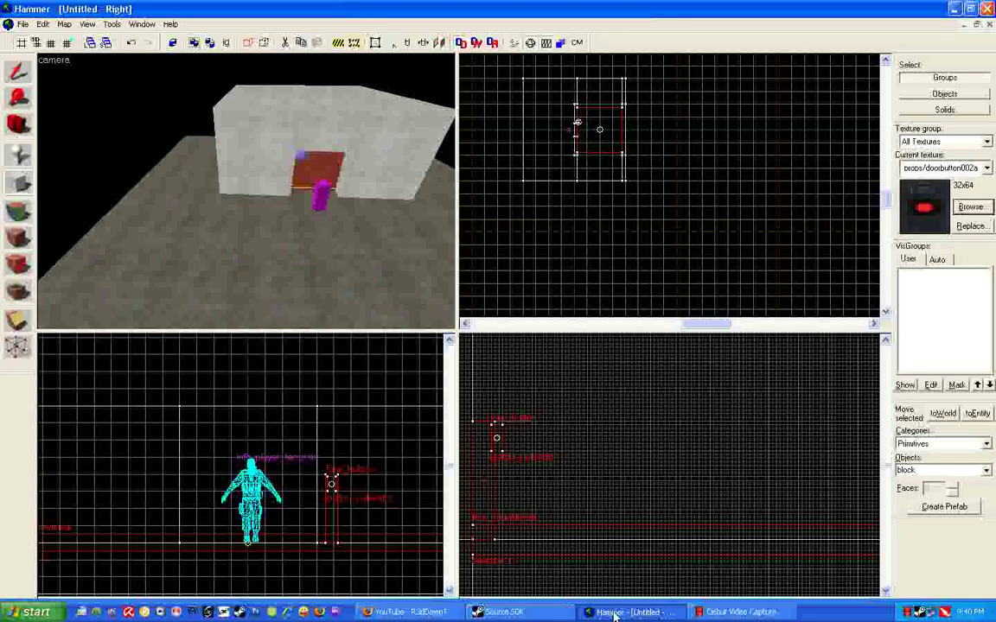
mouse_move(608, 612)
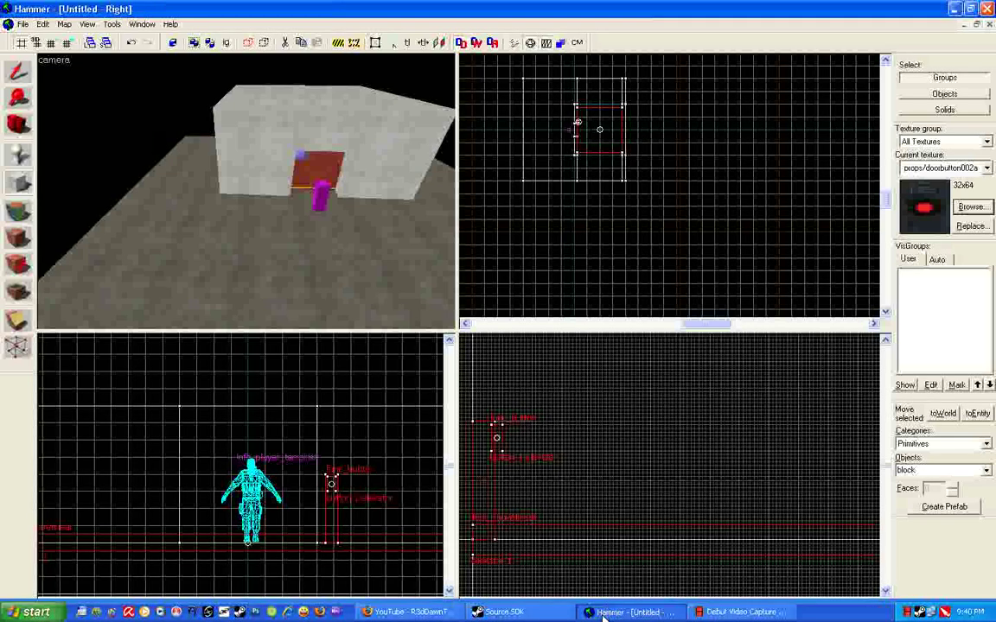